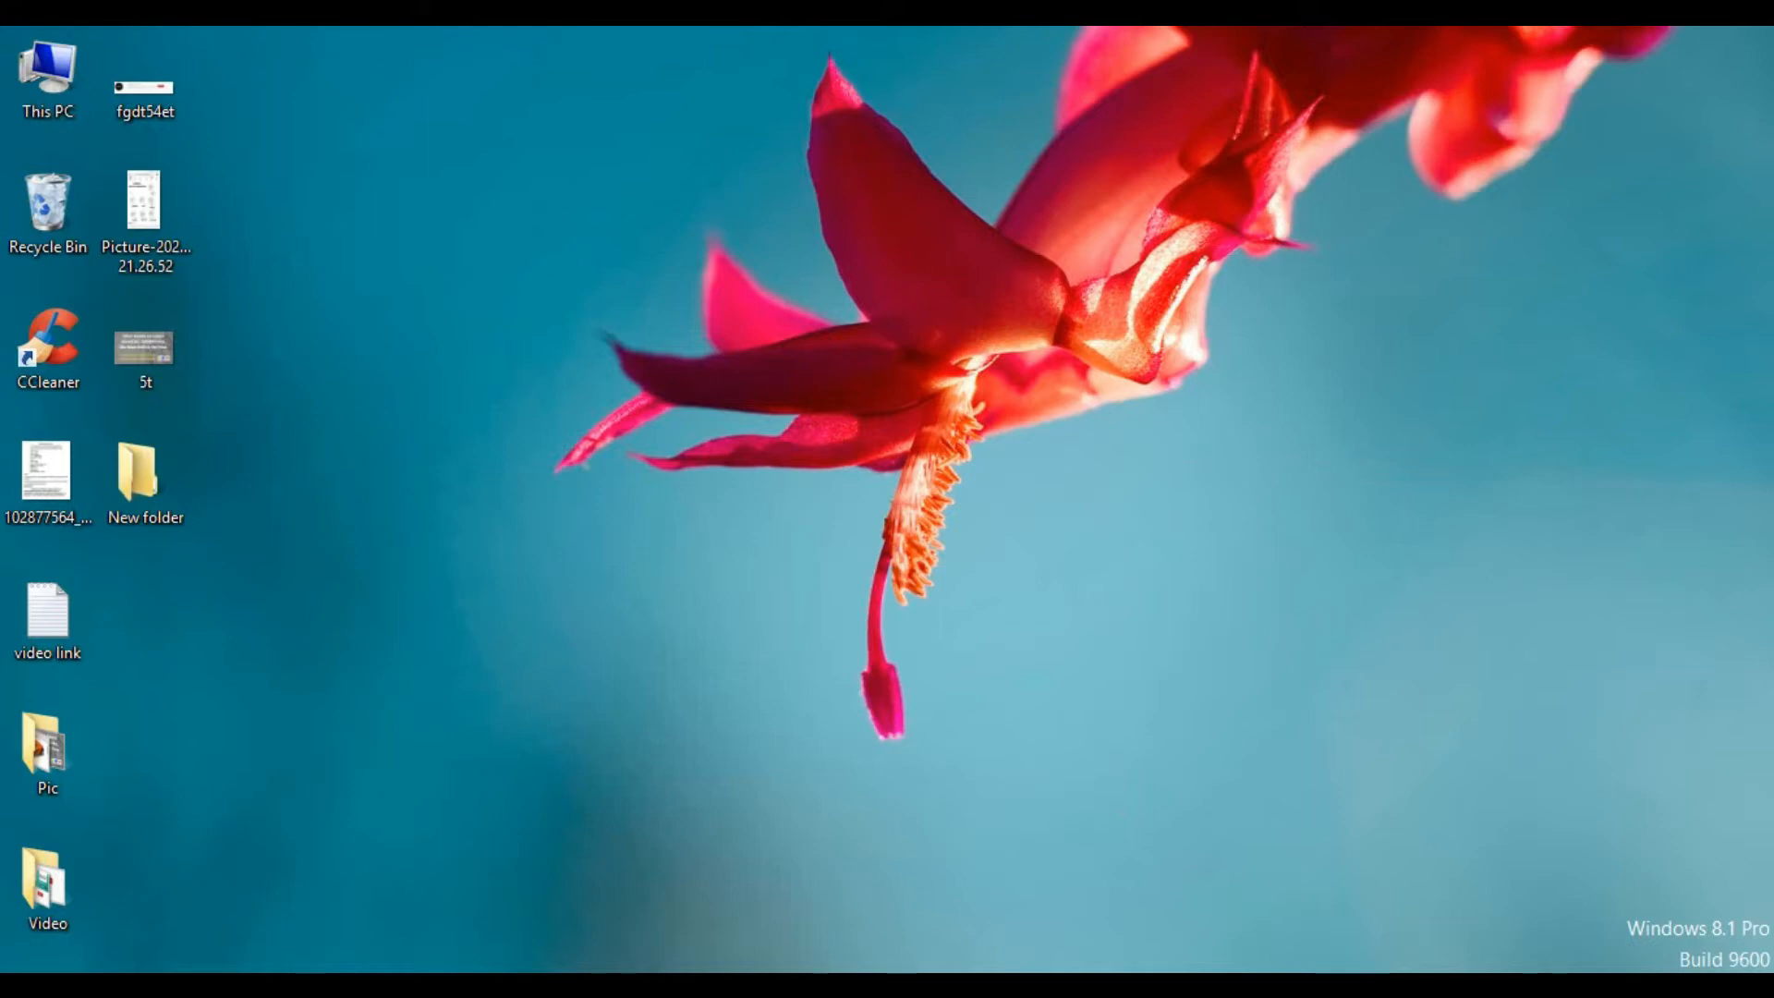
Switch to SolidWorks and start a sketch on the Front Plane of a new part document.
left_click(1016, 897)
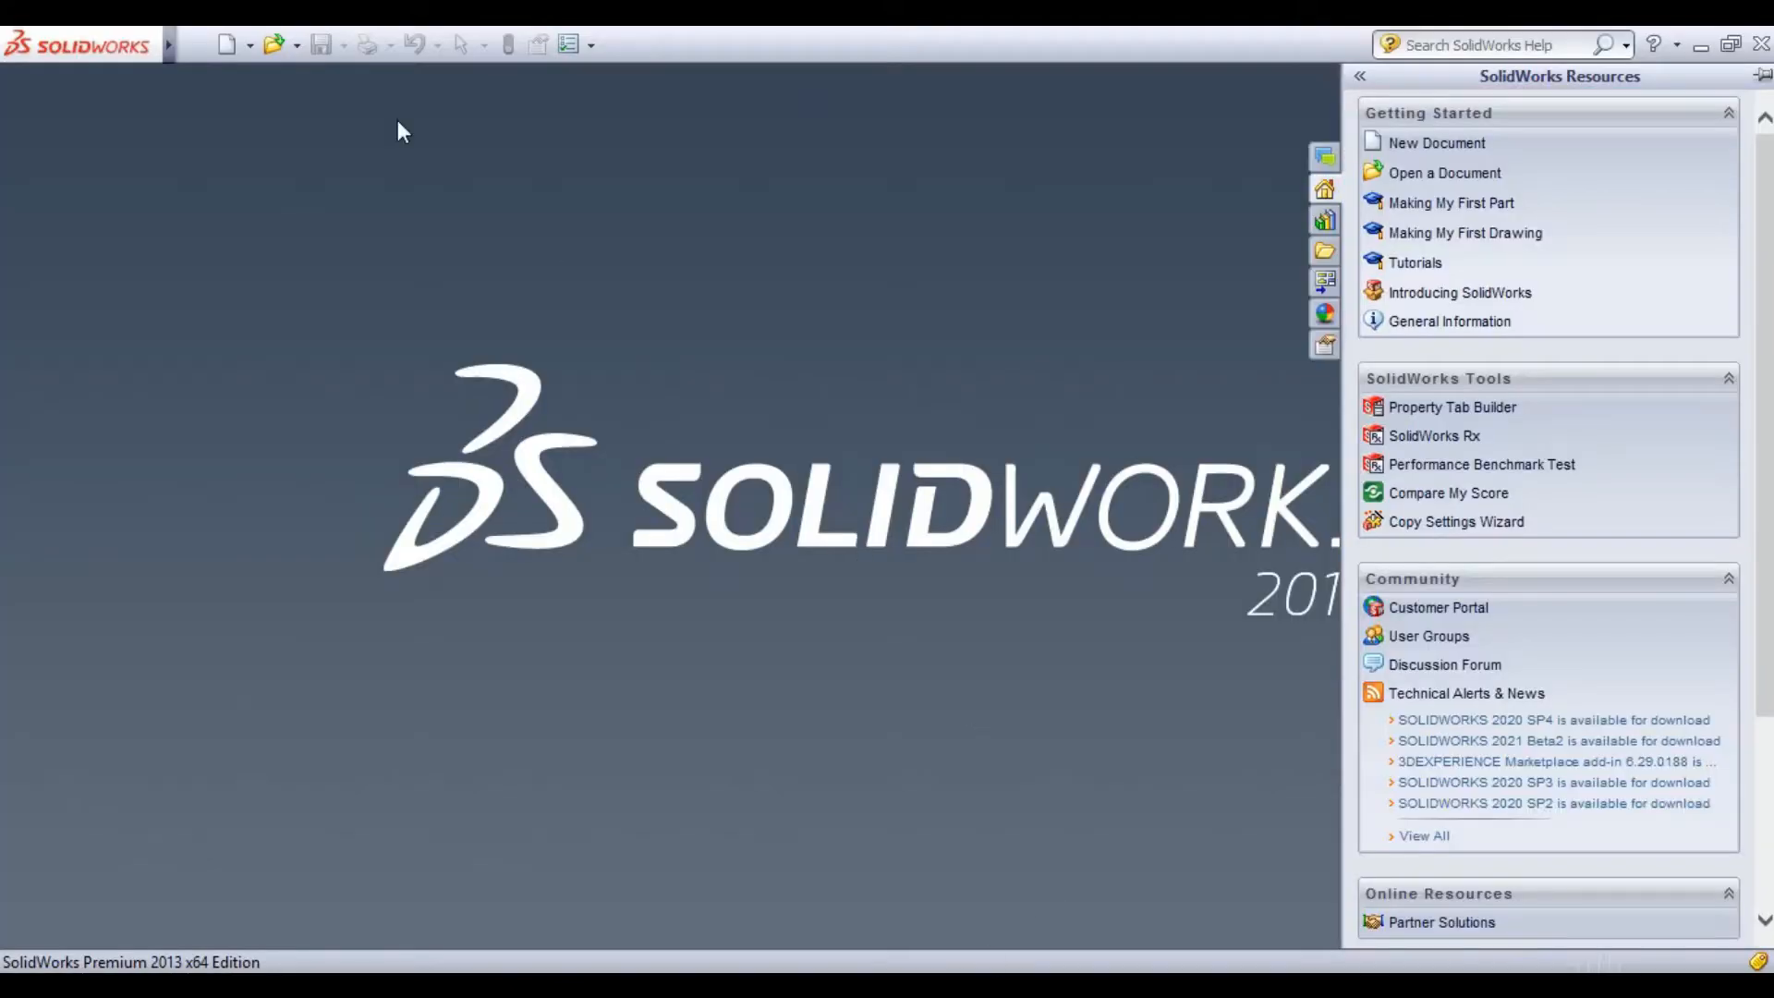
left_click(236, 44)
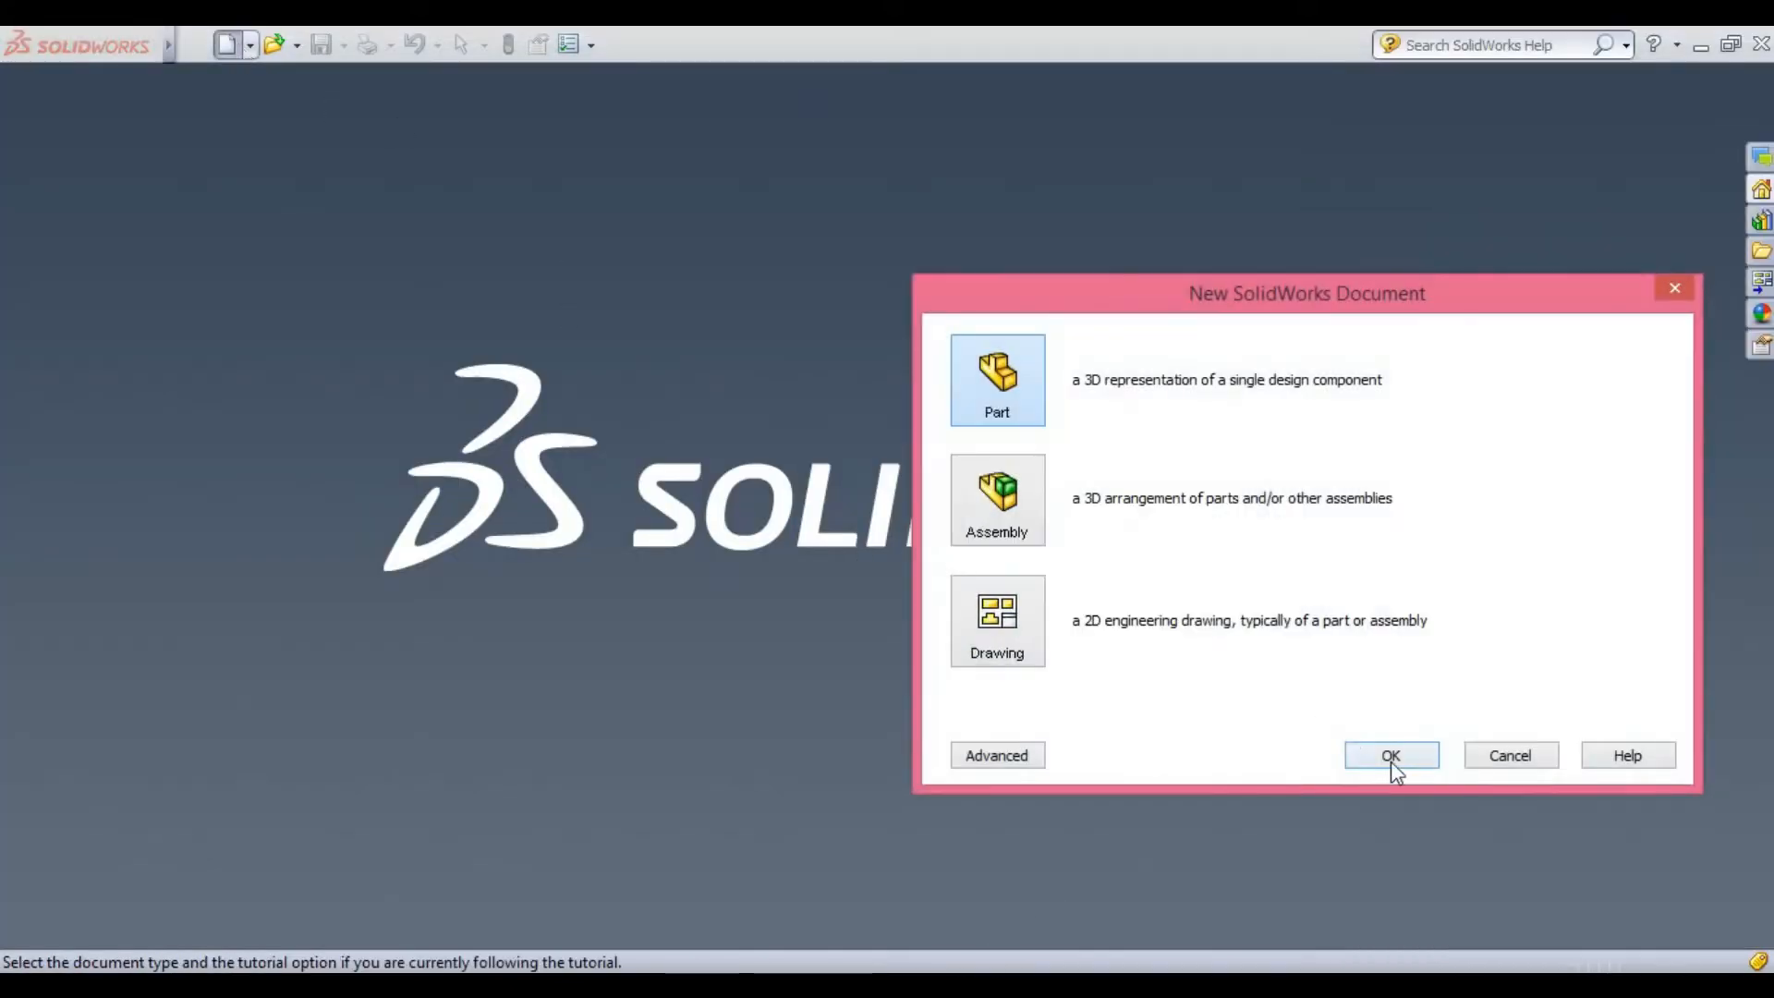
left_click(1391, 755)
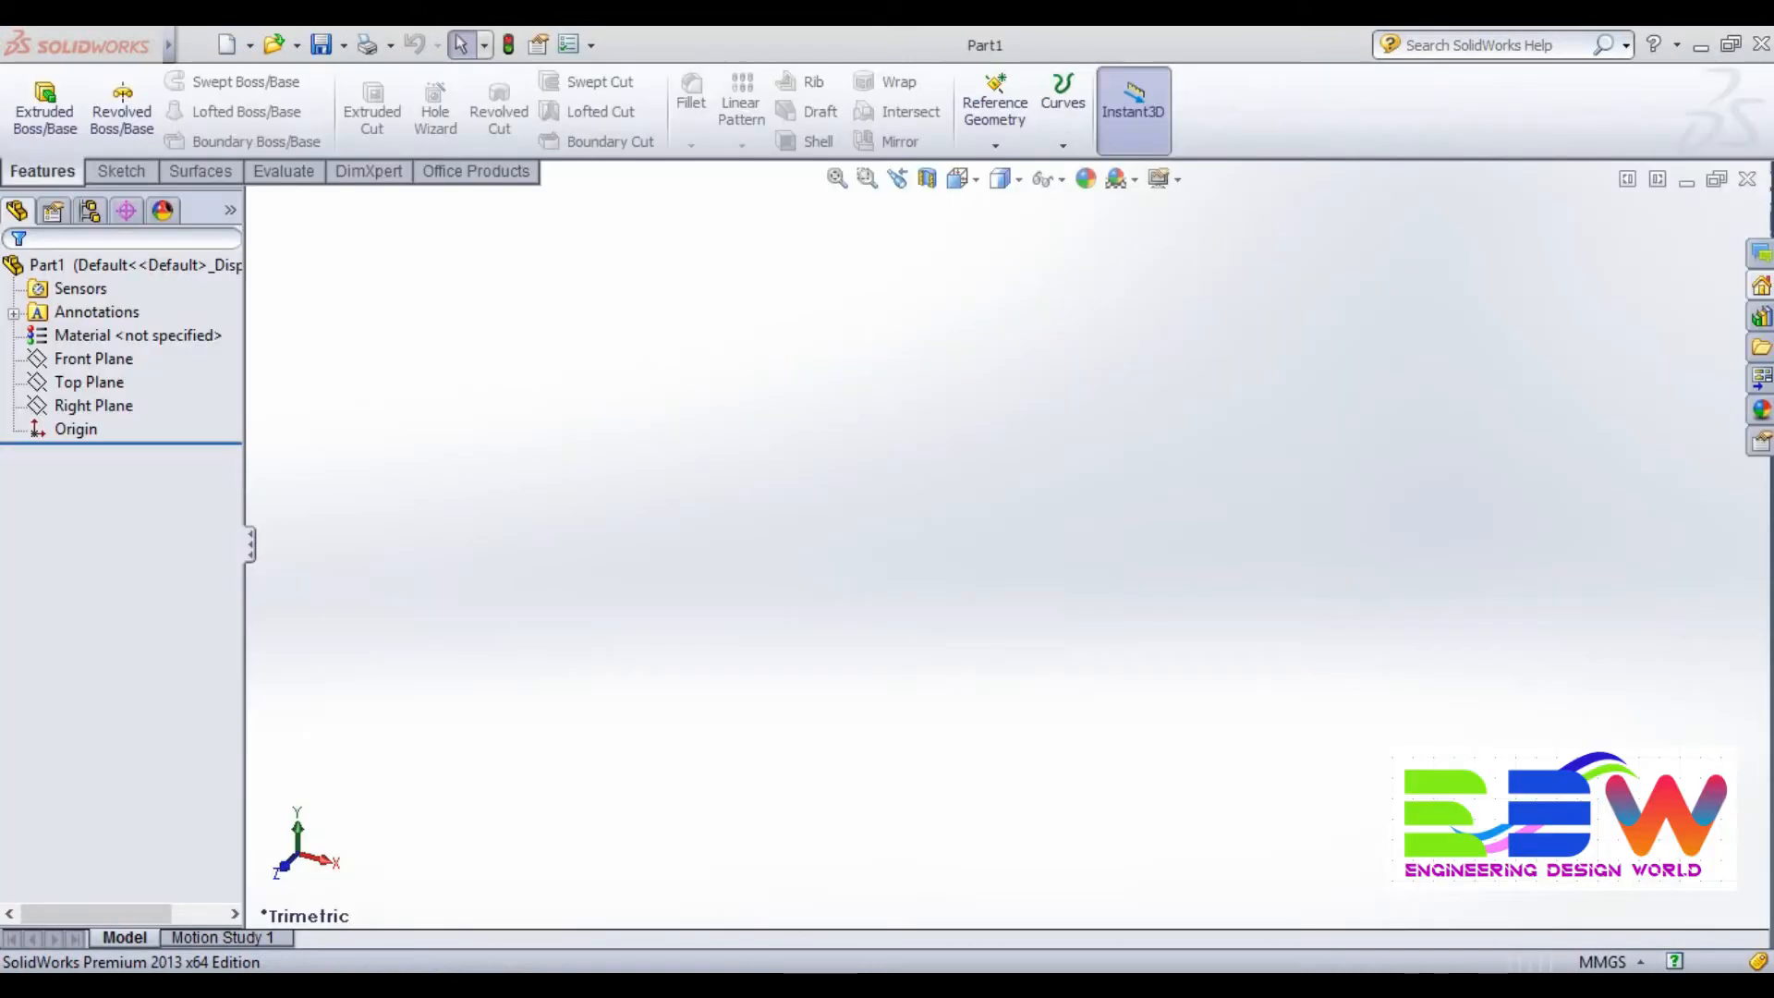
left_click(95, 362)
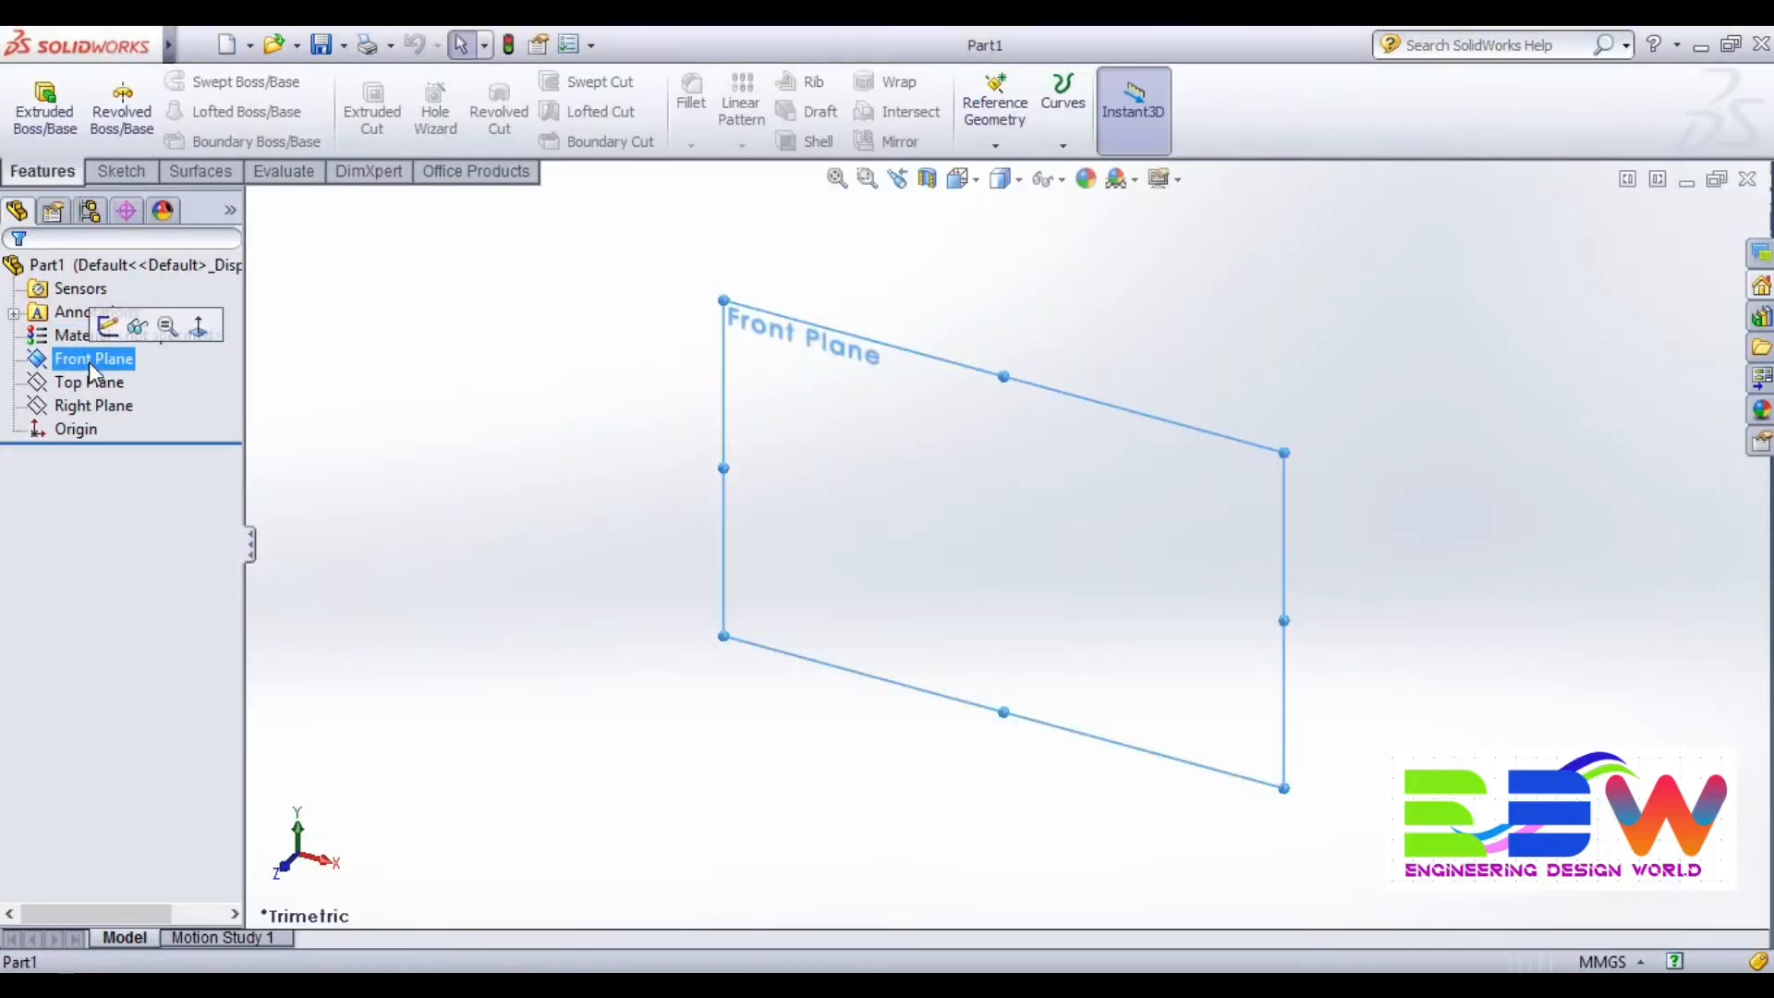
left_click(107, 327)
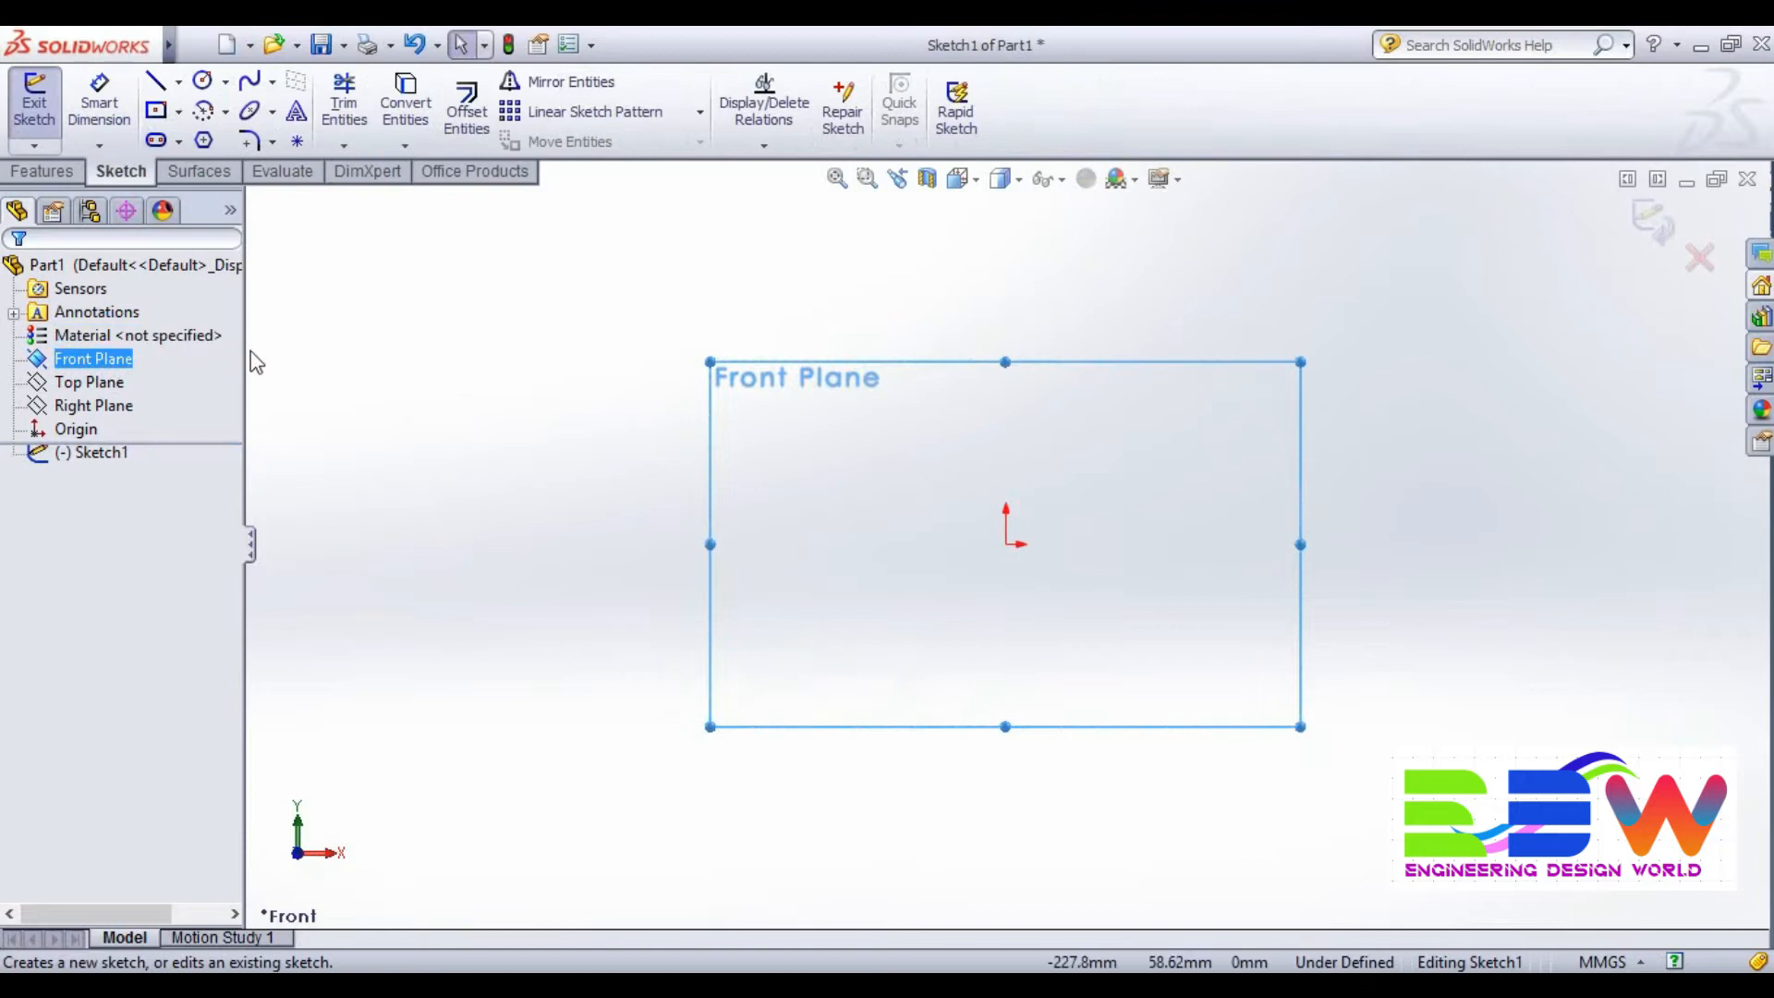
Sketch a horizontal straight slot from the origin, about 68 mm between arc centres and about 44 mm wide.
left_click(156, 140)
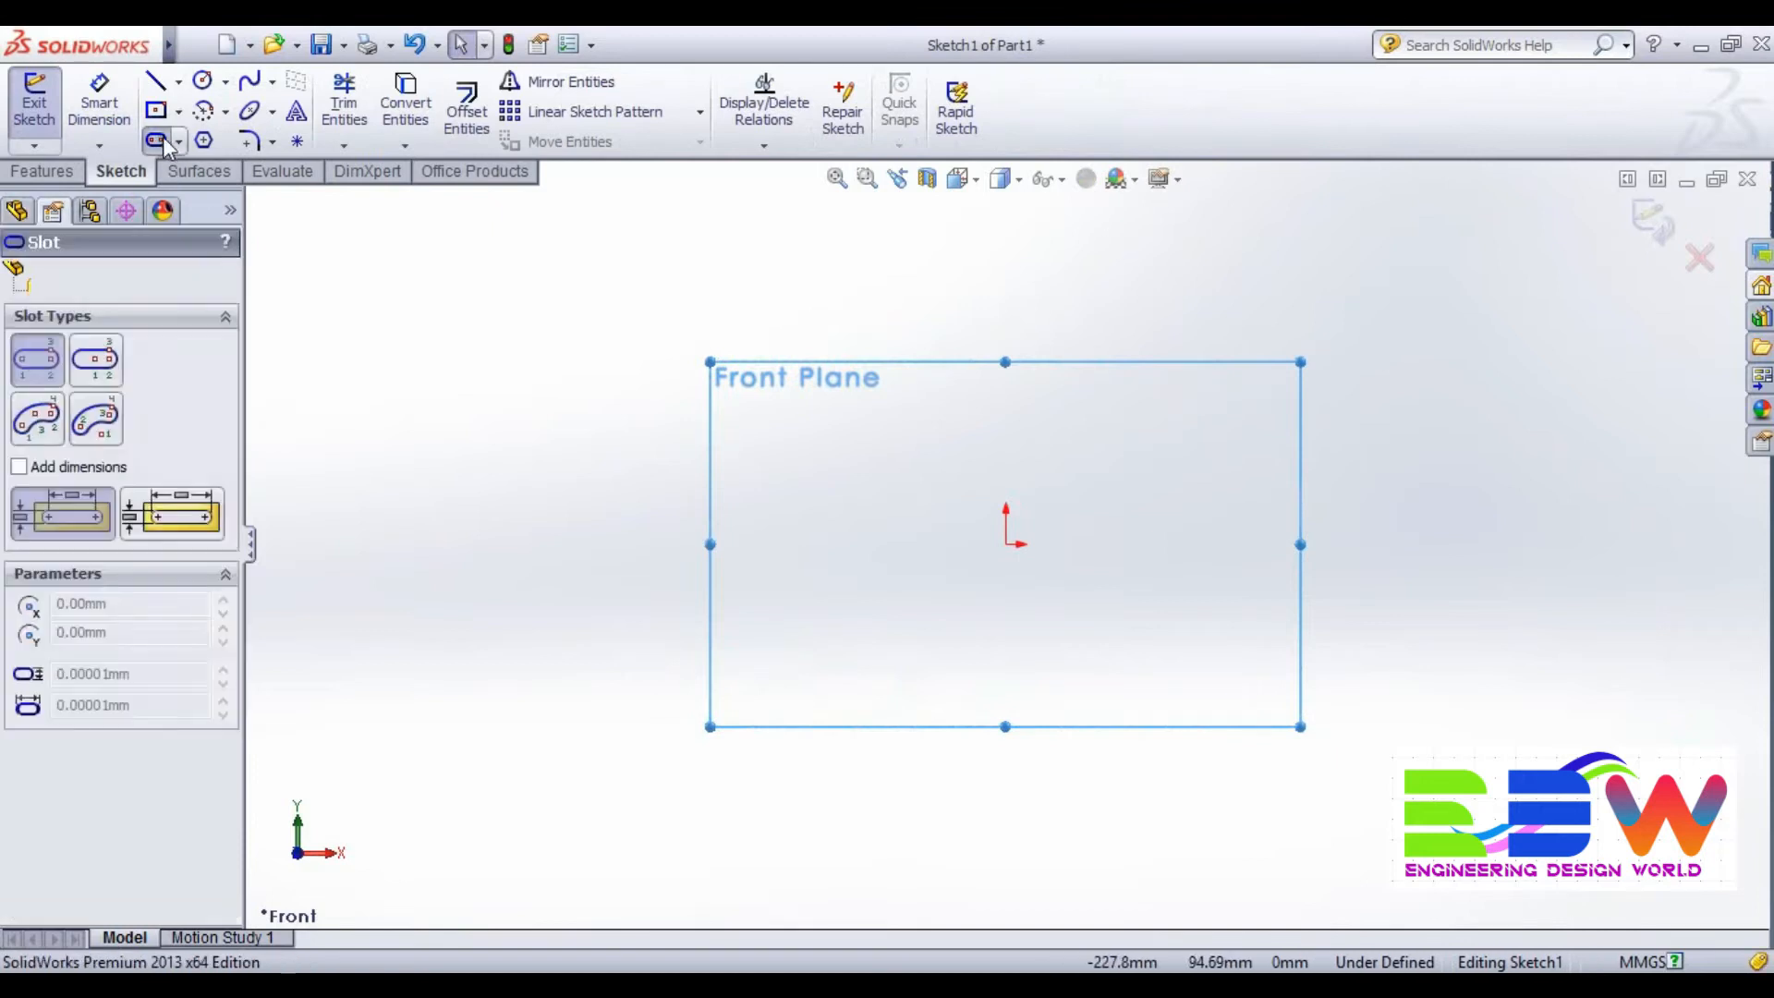
left_click(1006, 544)
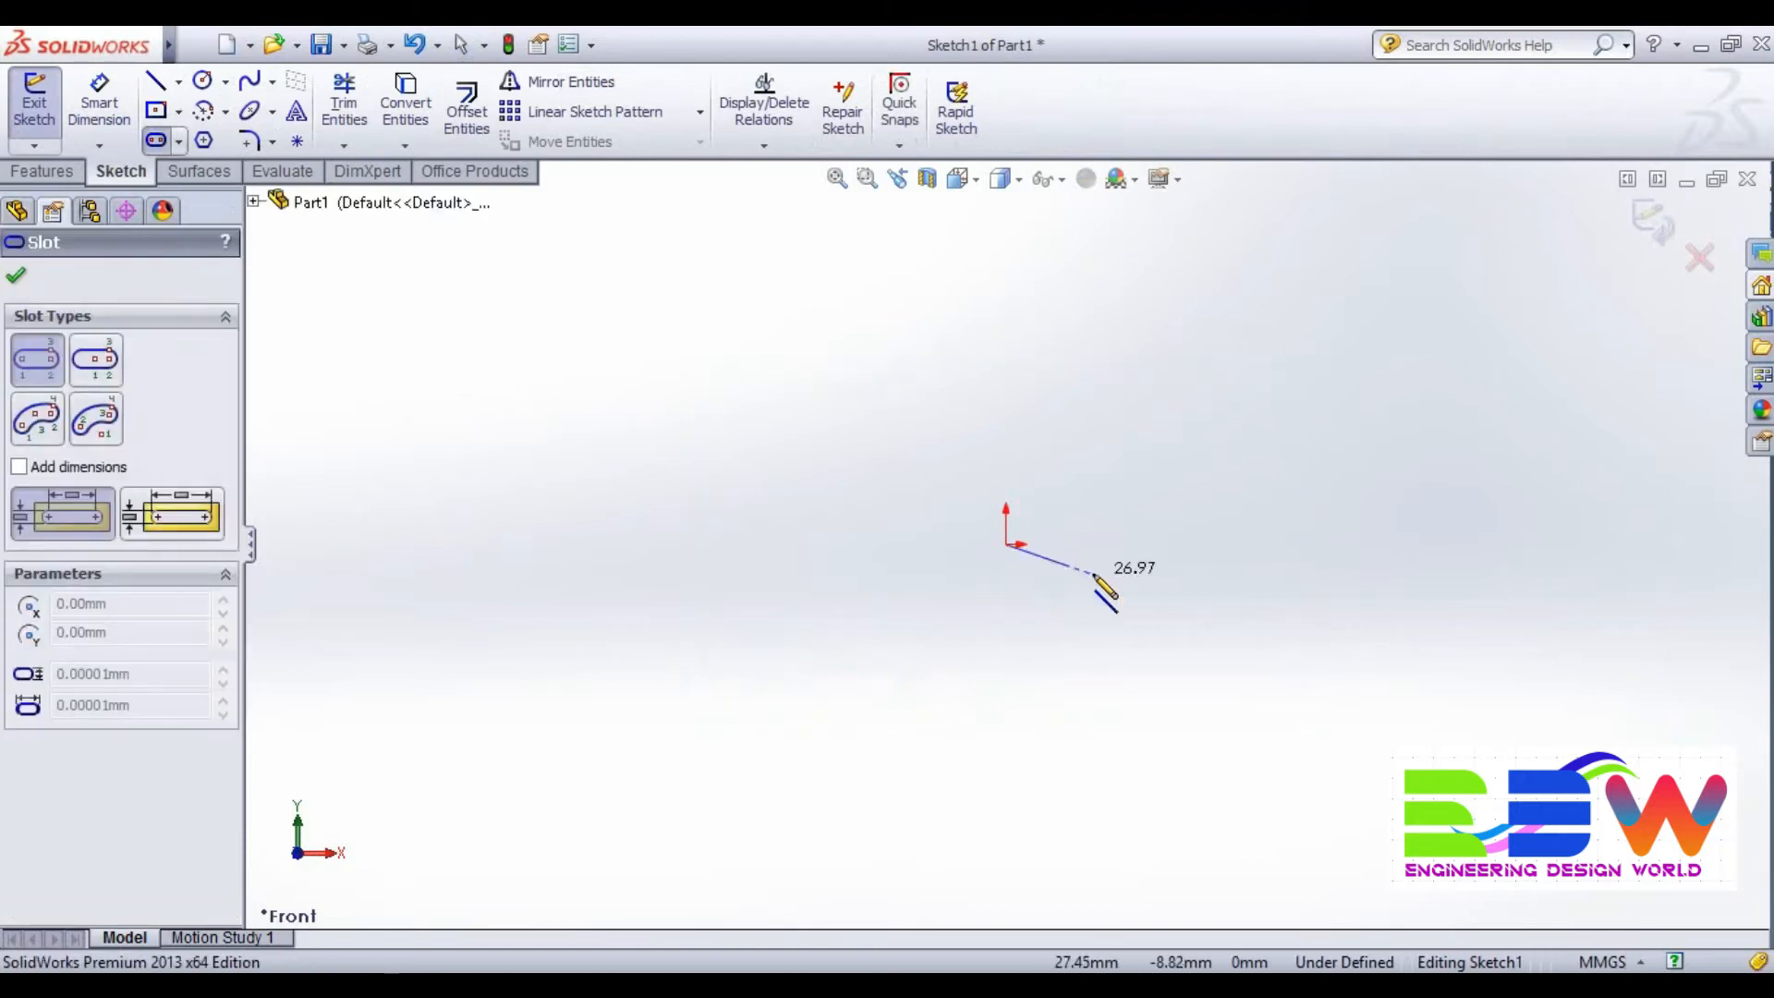
left_click(1233, 545)
left_click(1275, 471)
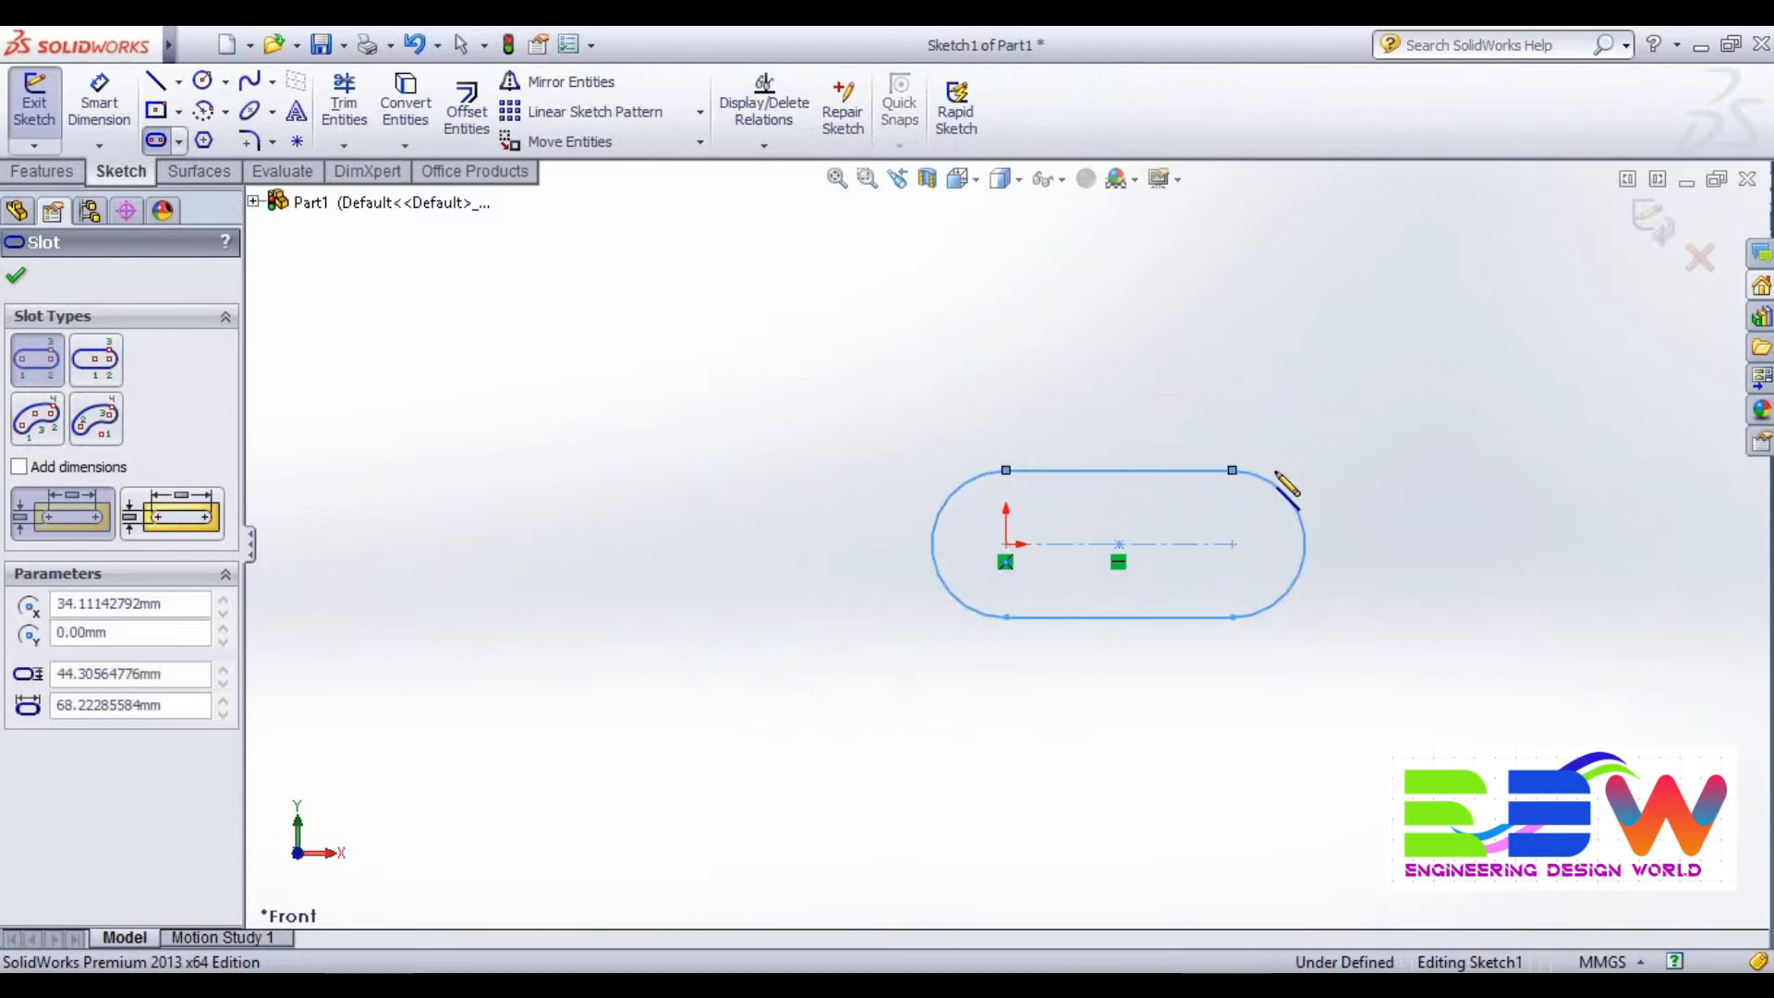
left_click(16, 274)
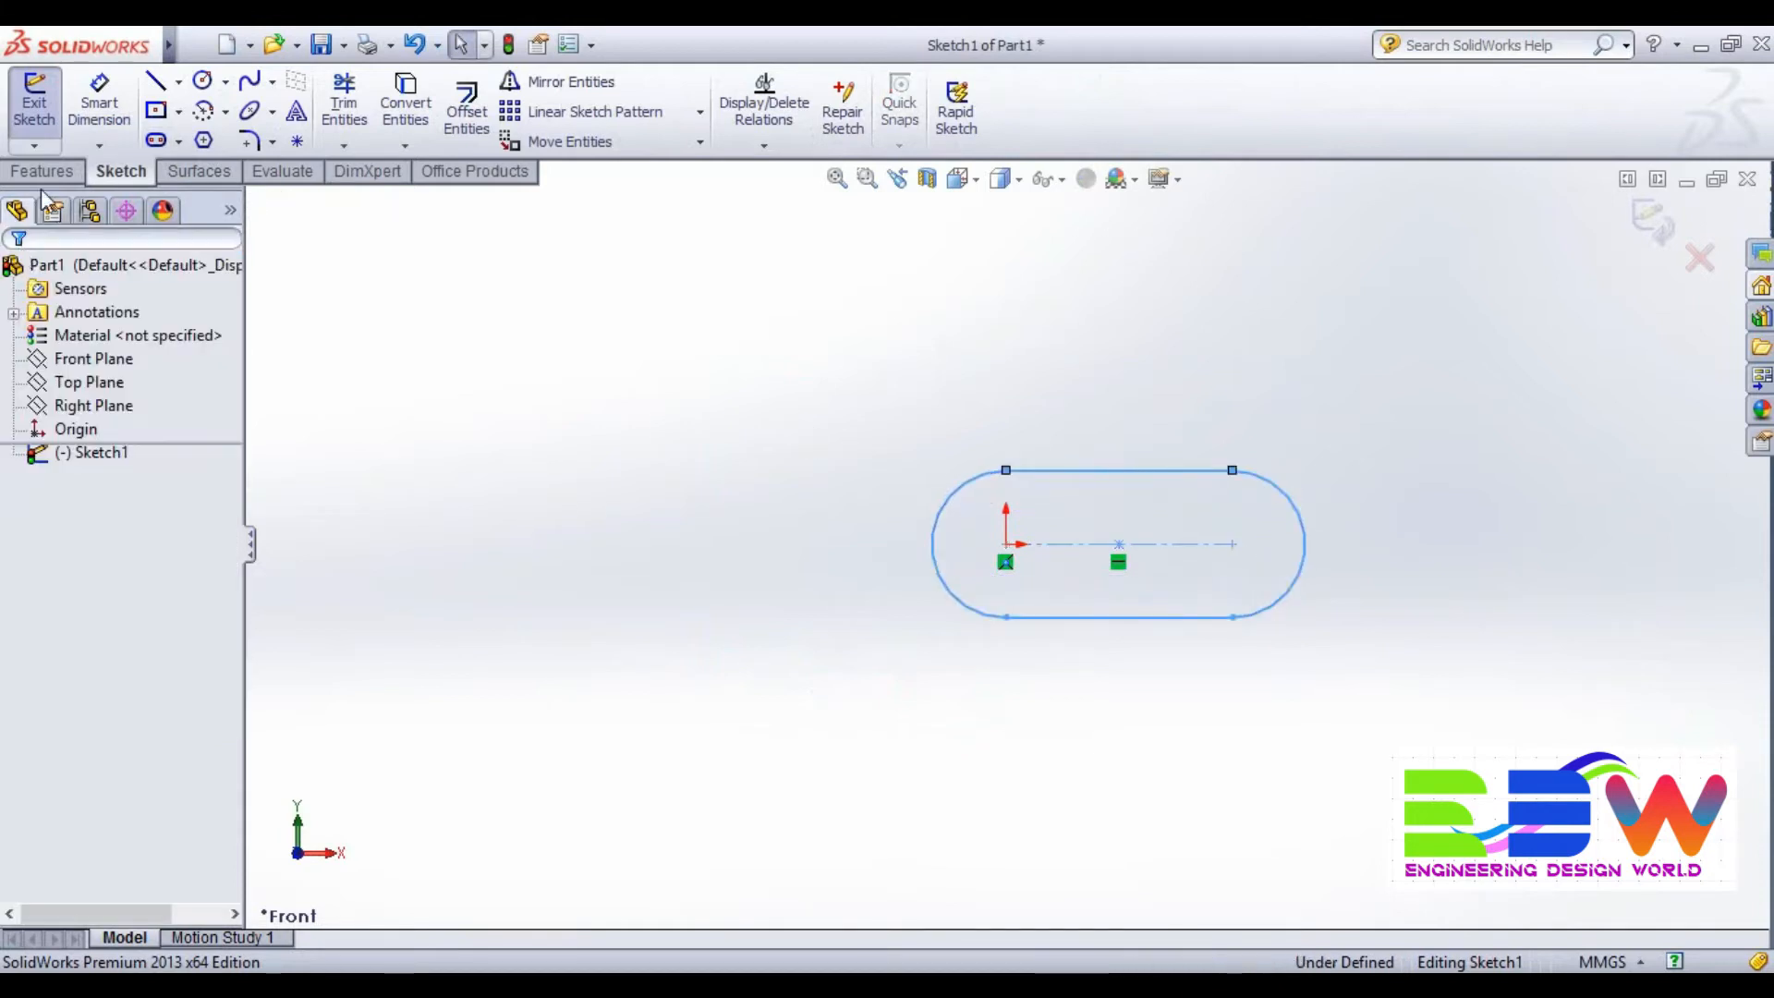
Dimension the slot's upper straight edge to 50 mm.
left_click(99, 103)
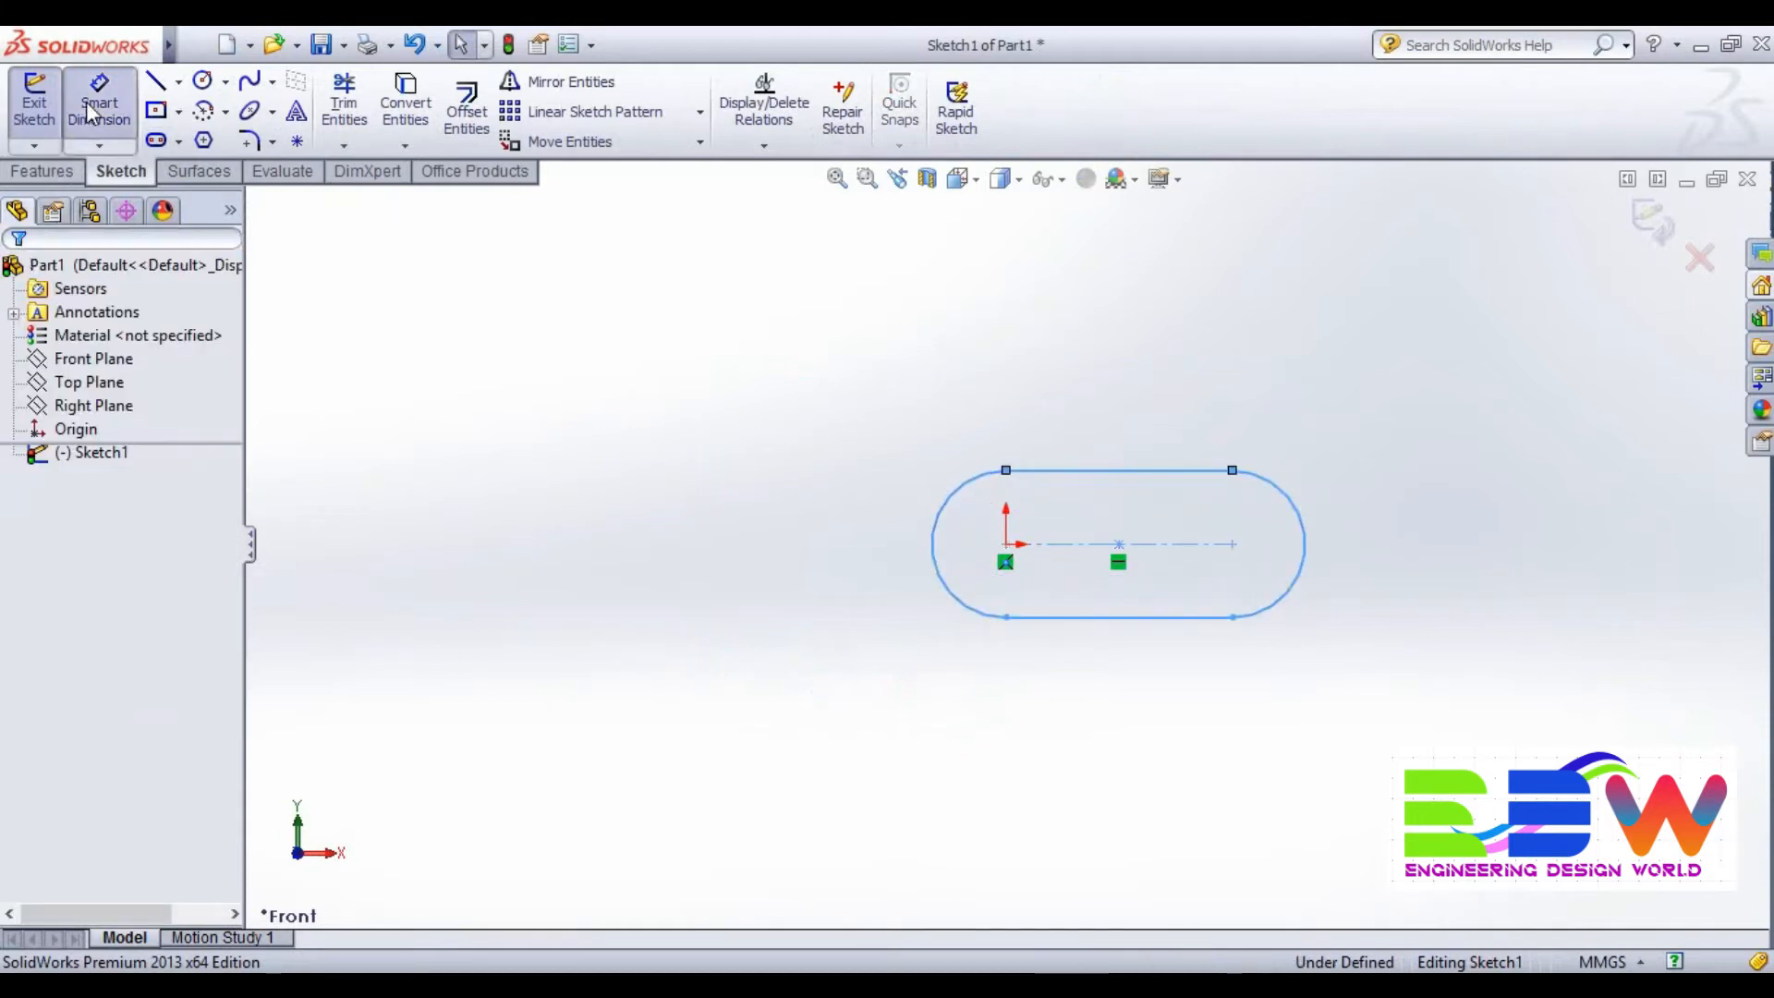
left_click(1113, 479)
left_click(1127, 418)
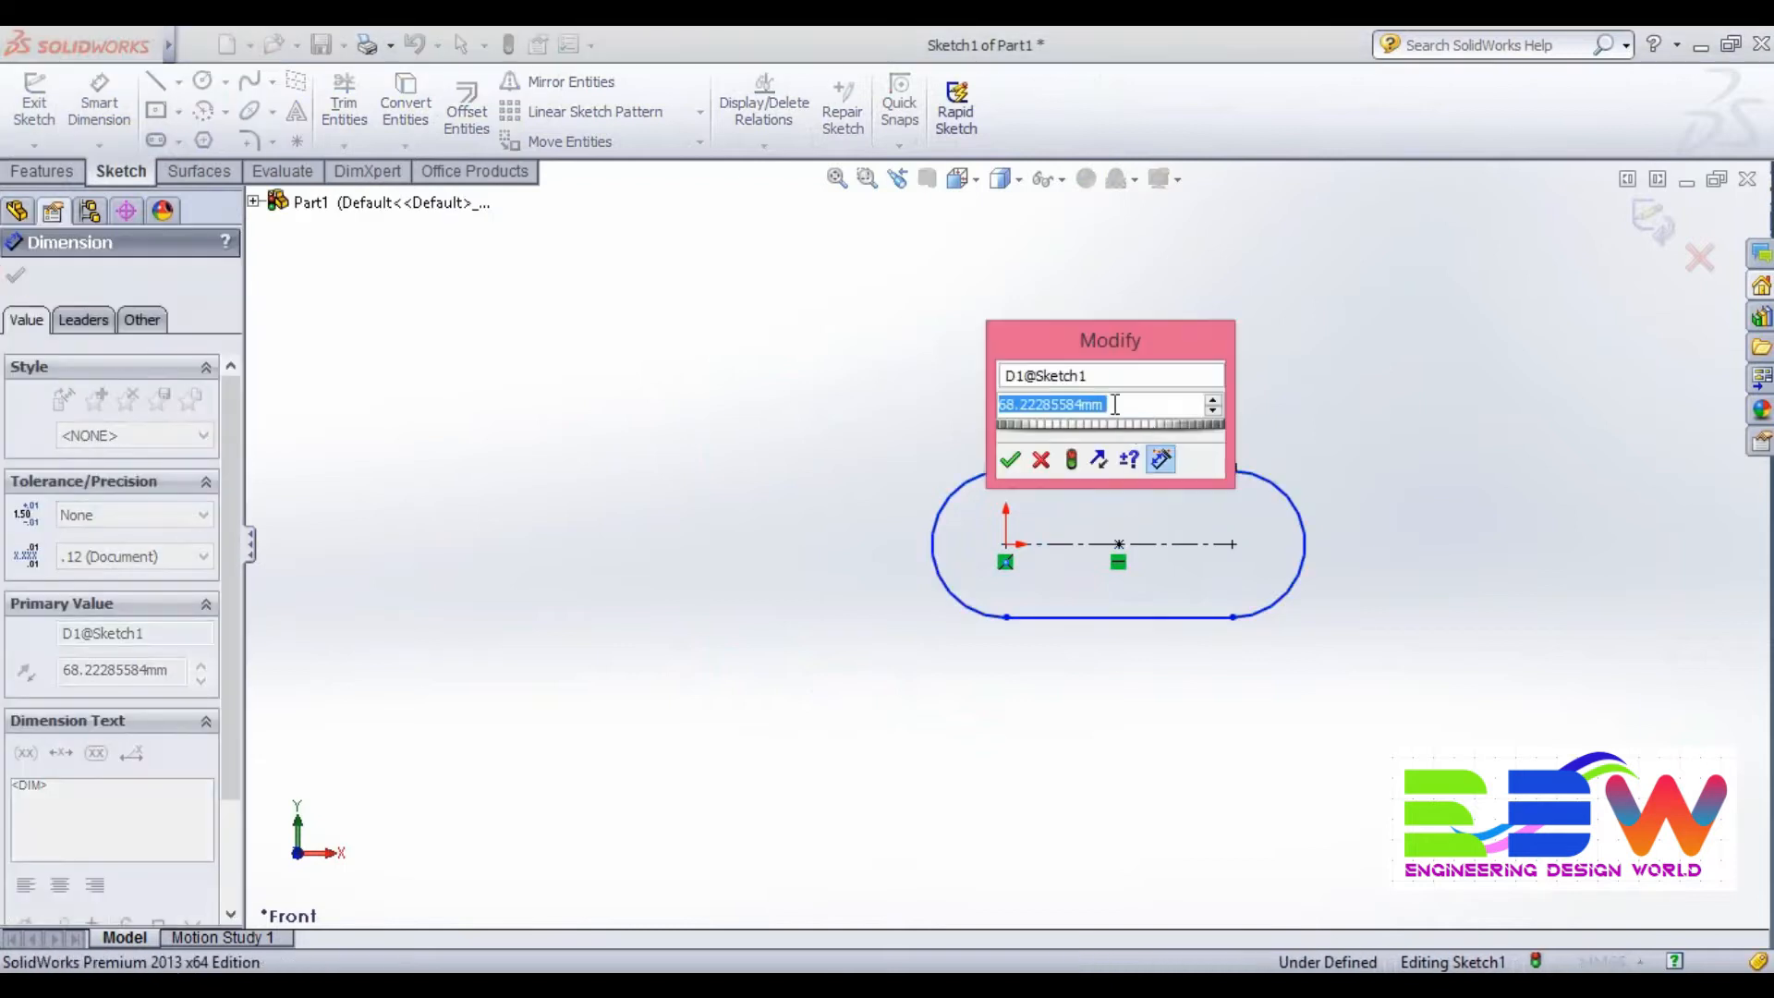
type("50")
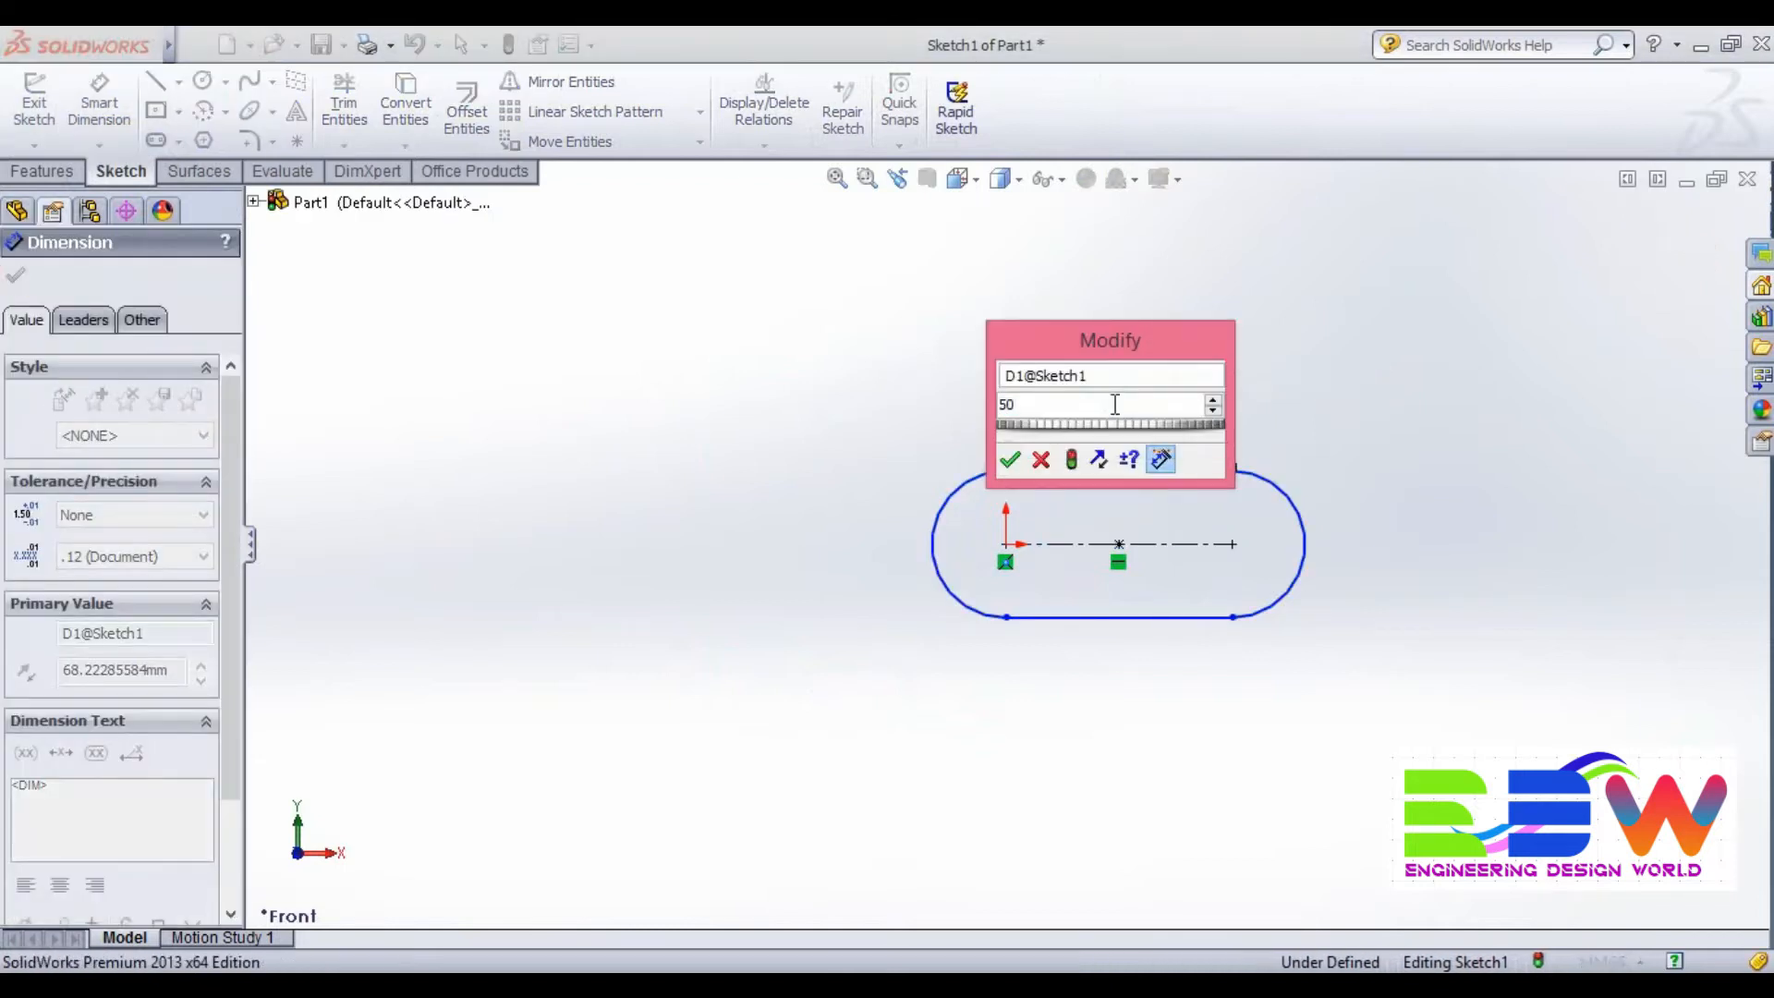
key("Return")
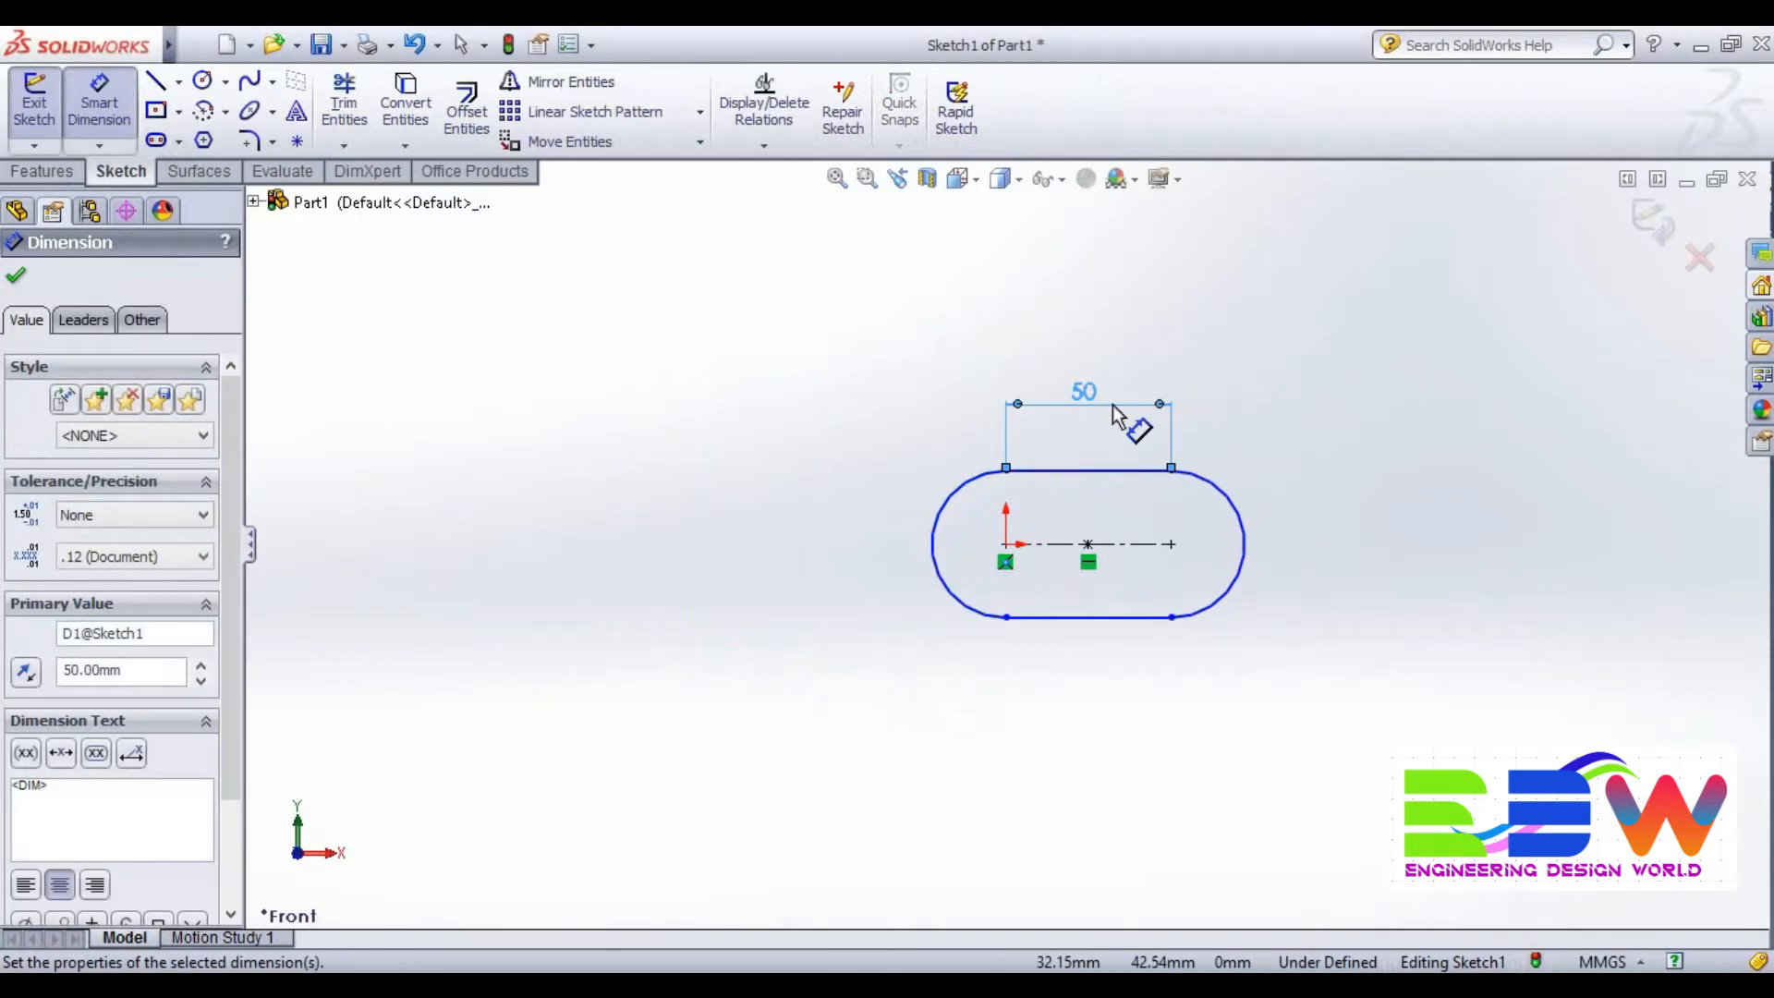
left_click(16, 276)
Extrude the slot profile as a blind boss 3 mm deep.
scroll(1497, 514, "down", 3)
scroll(1029, 568, "up", 3)
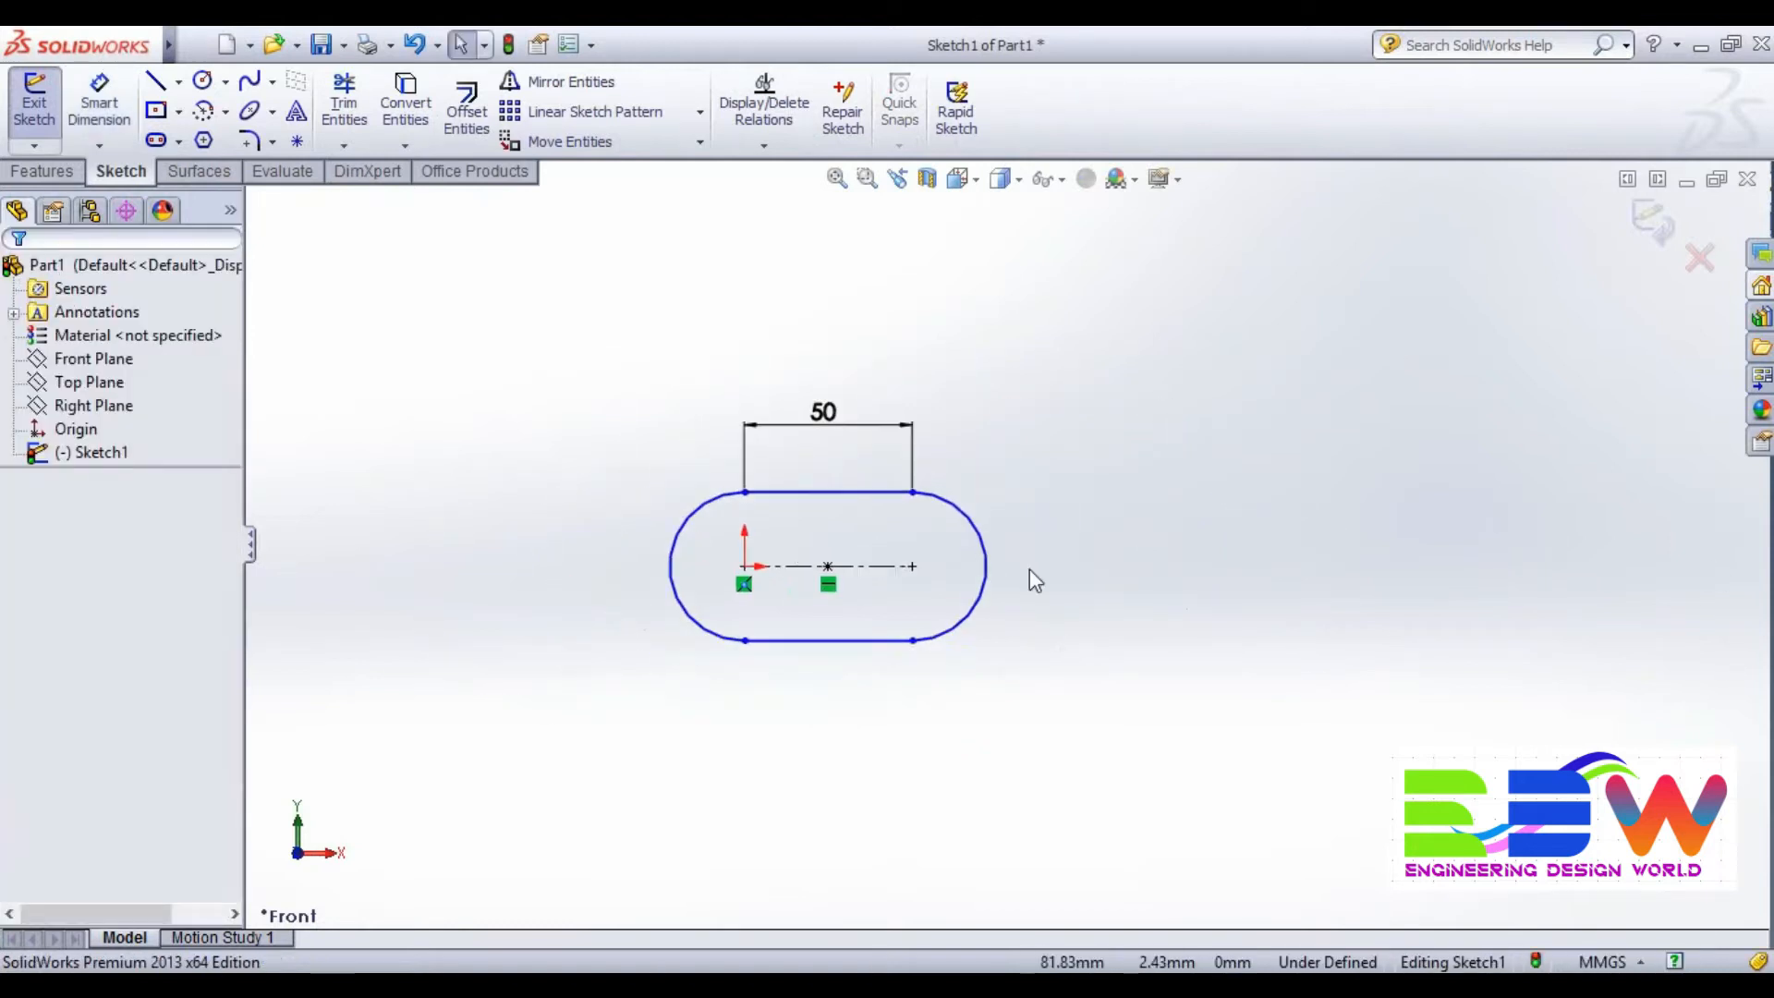
left_click(53, 175)
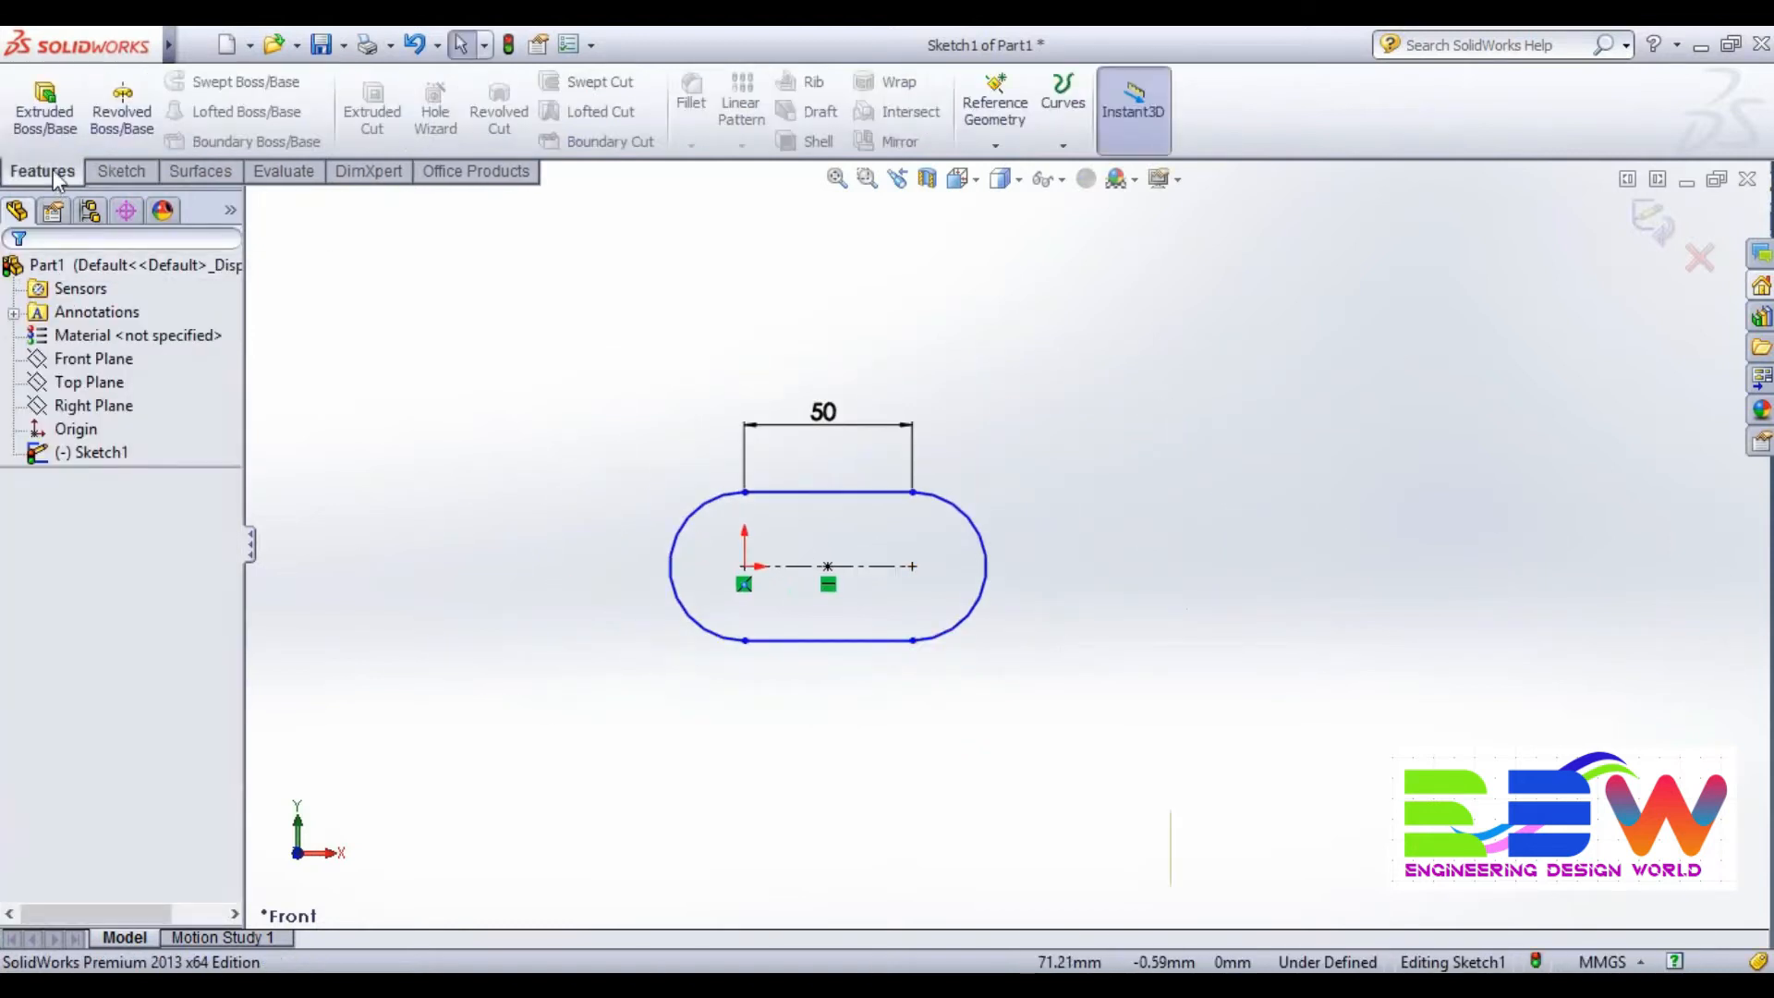
left_click(42, 113)
type("4.00mm")
key("Return")
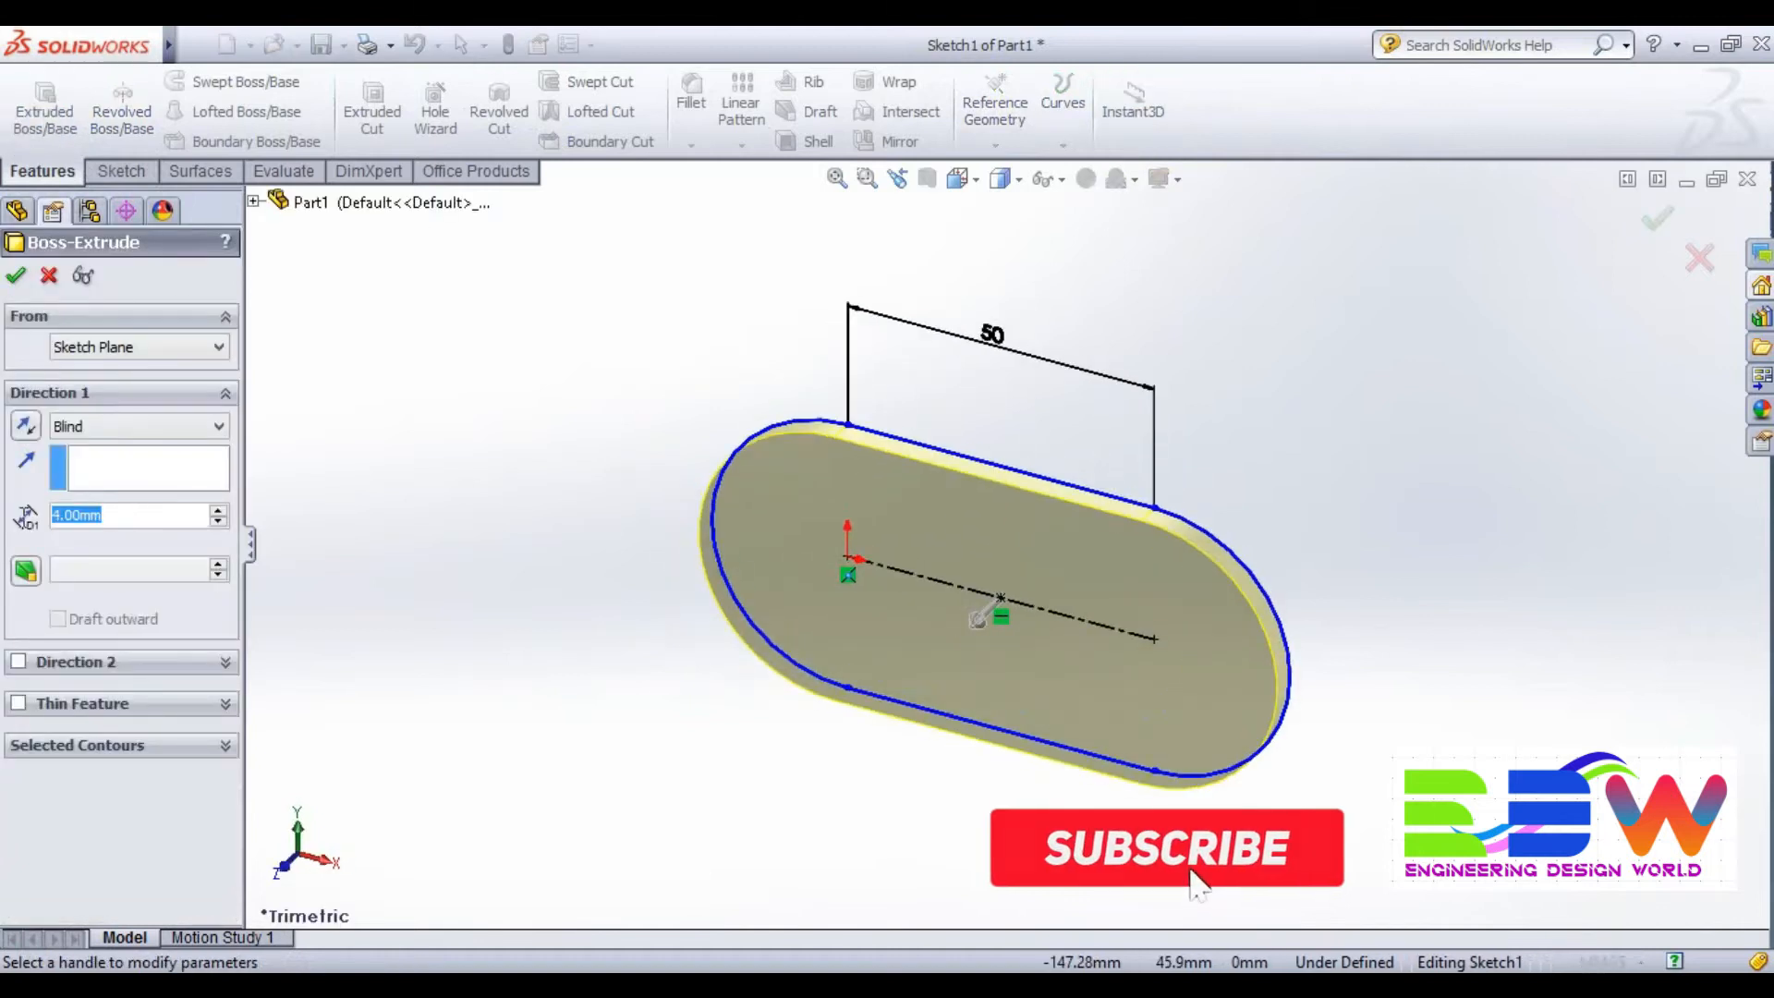
type("3")
key("Return")
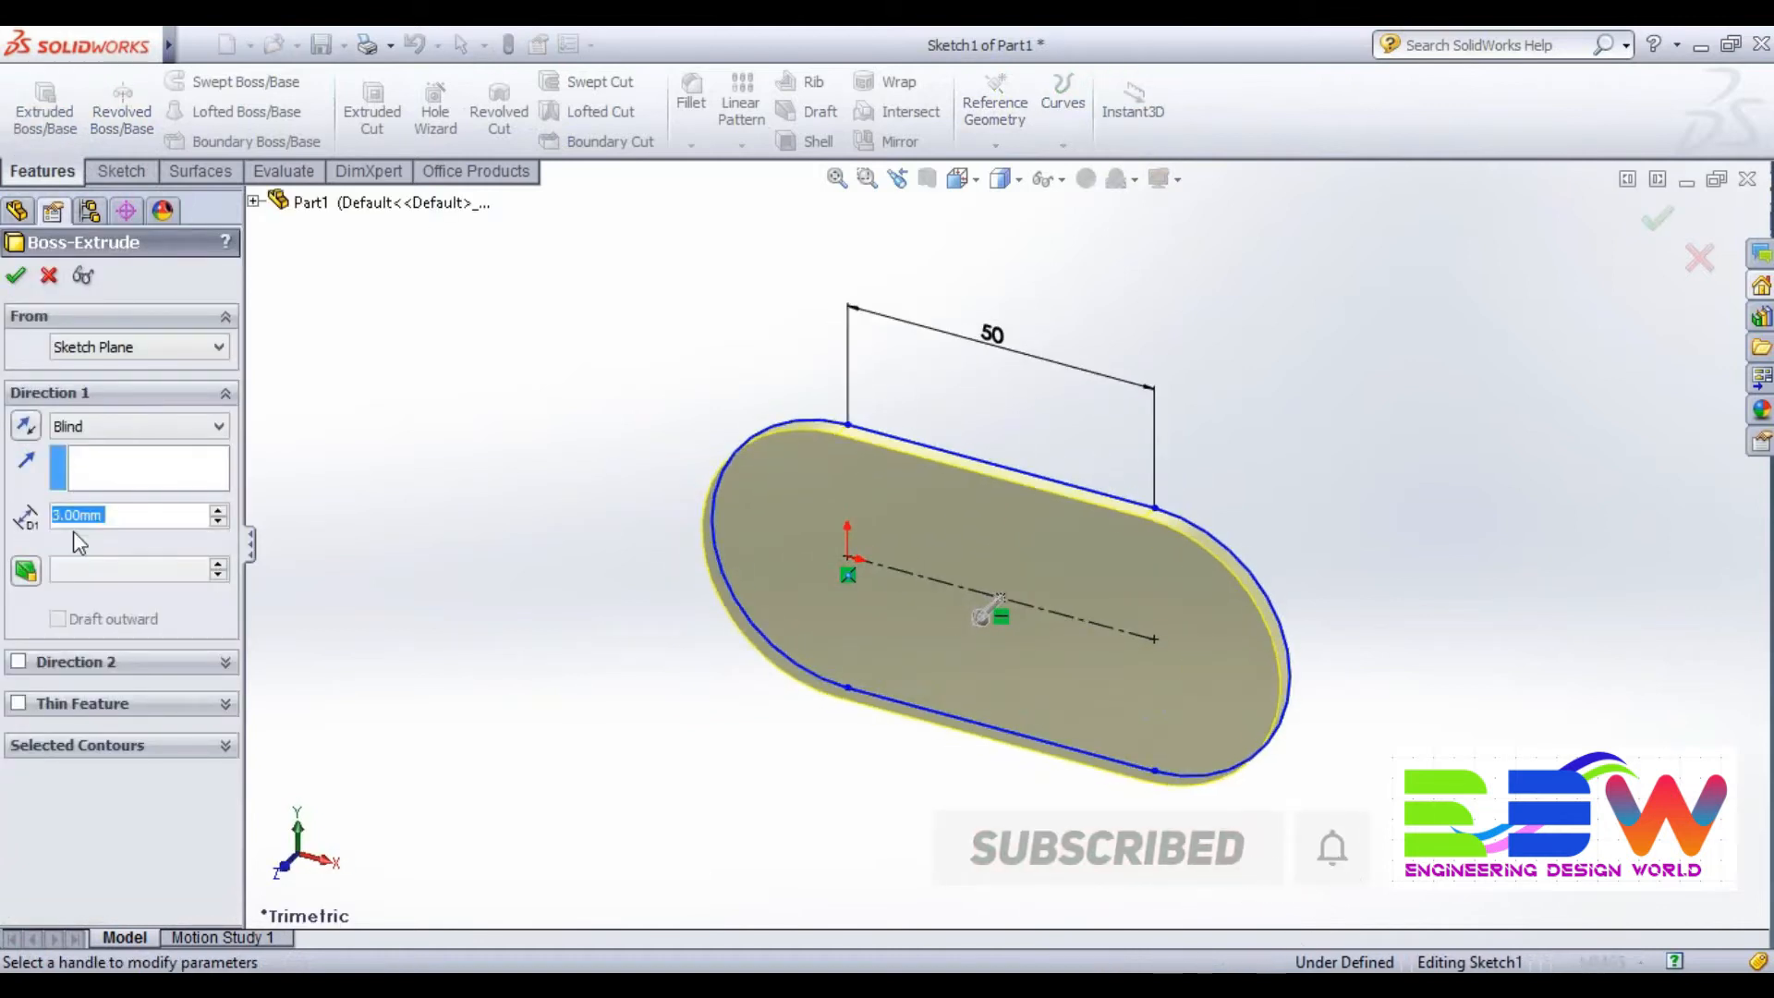
left_click(24, 277)
Examine the extruded slot-shaped plate and its rim edges from several angles.
left_click(553, 648)
middle_click_drag(558, 646, 601, 305)
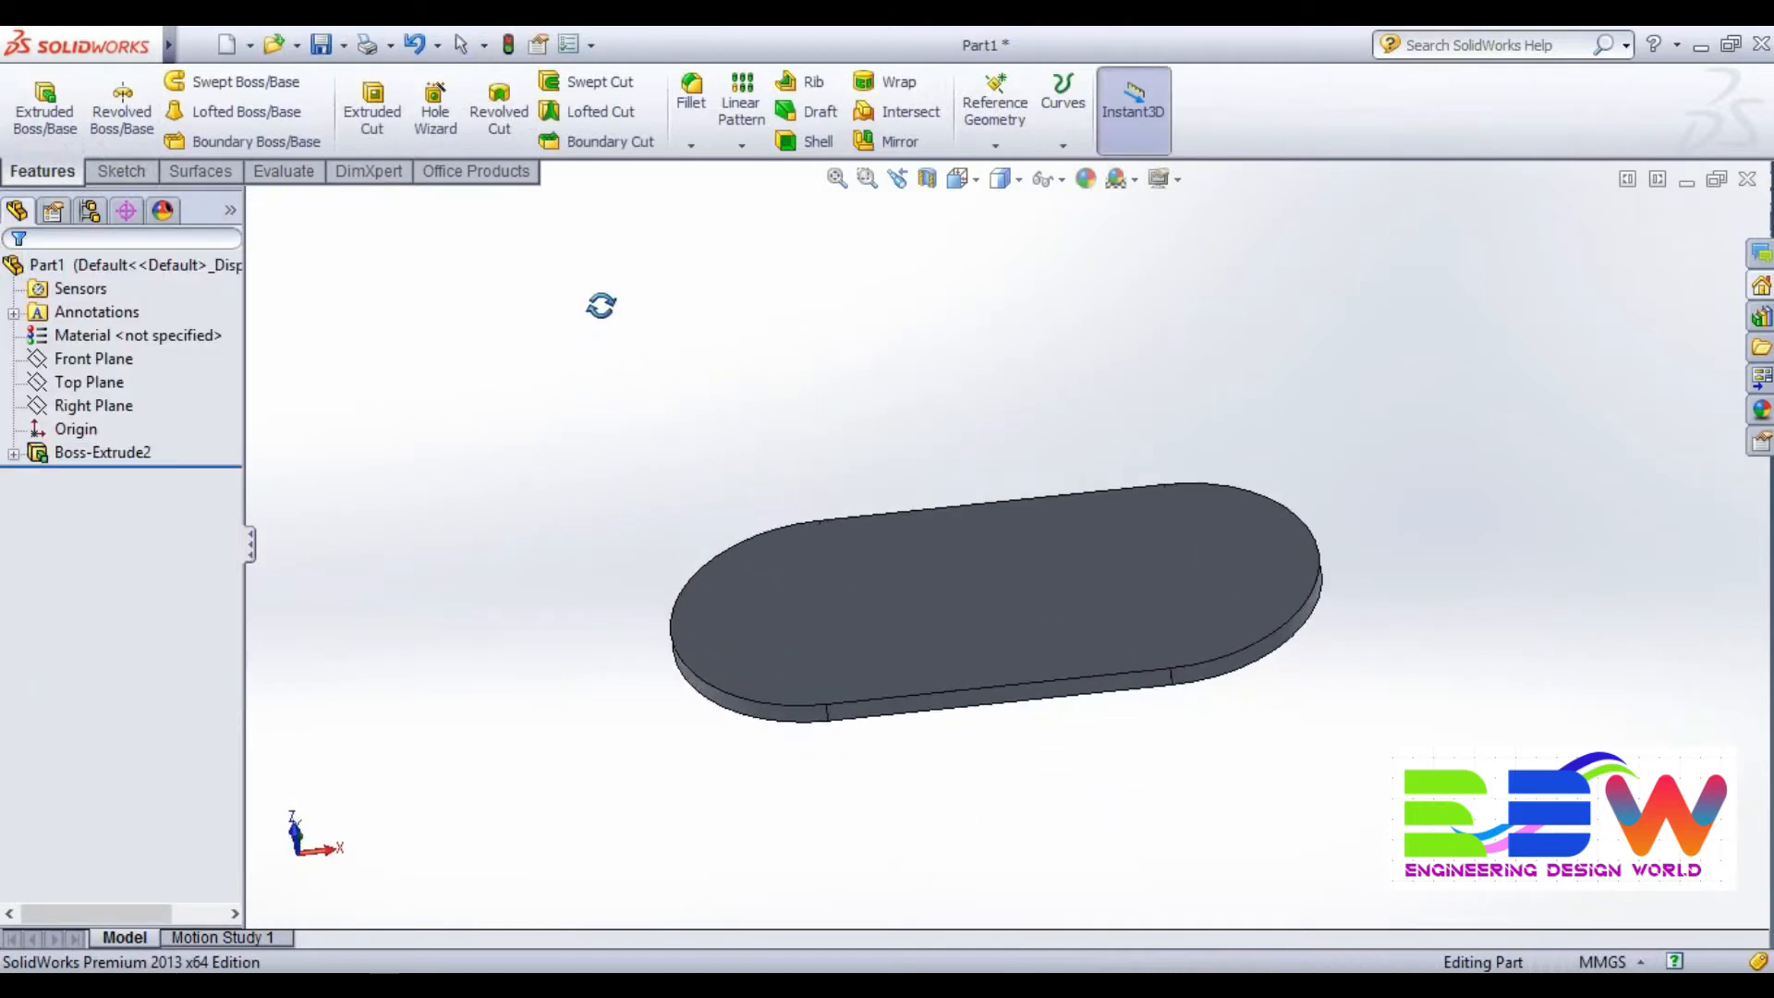
scroll(725, 481, "up", 1)
scroll(626, 679, "down", 2)
scroll(1705, 531, "up", 3)
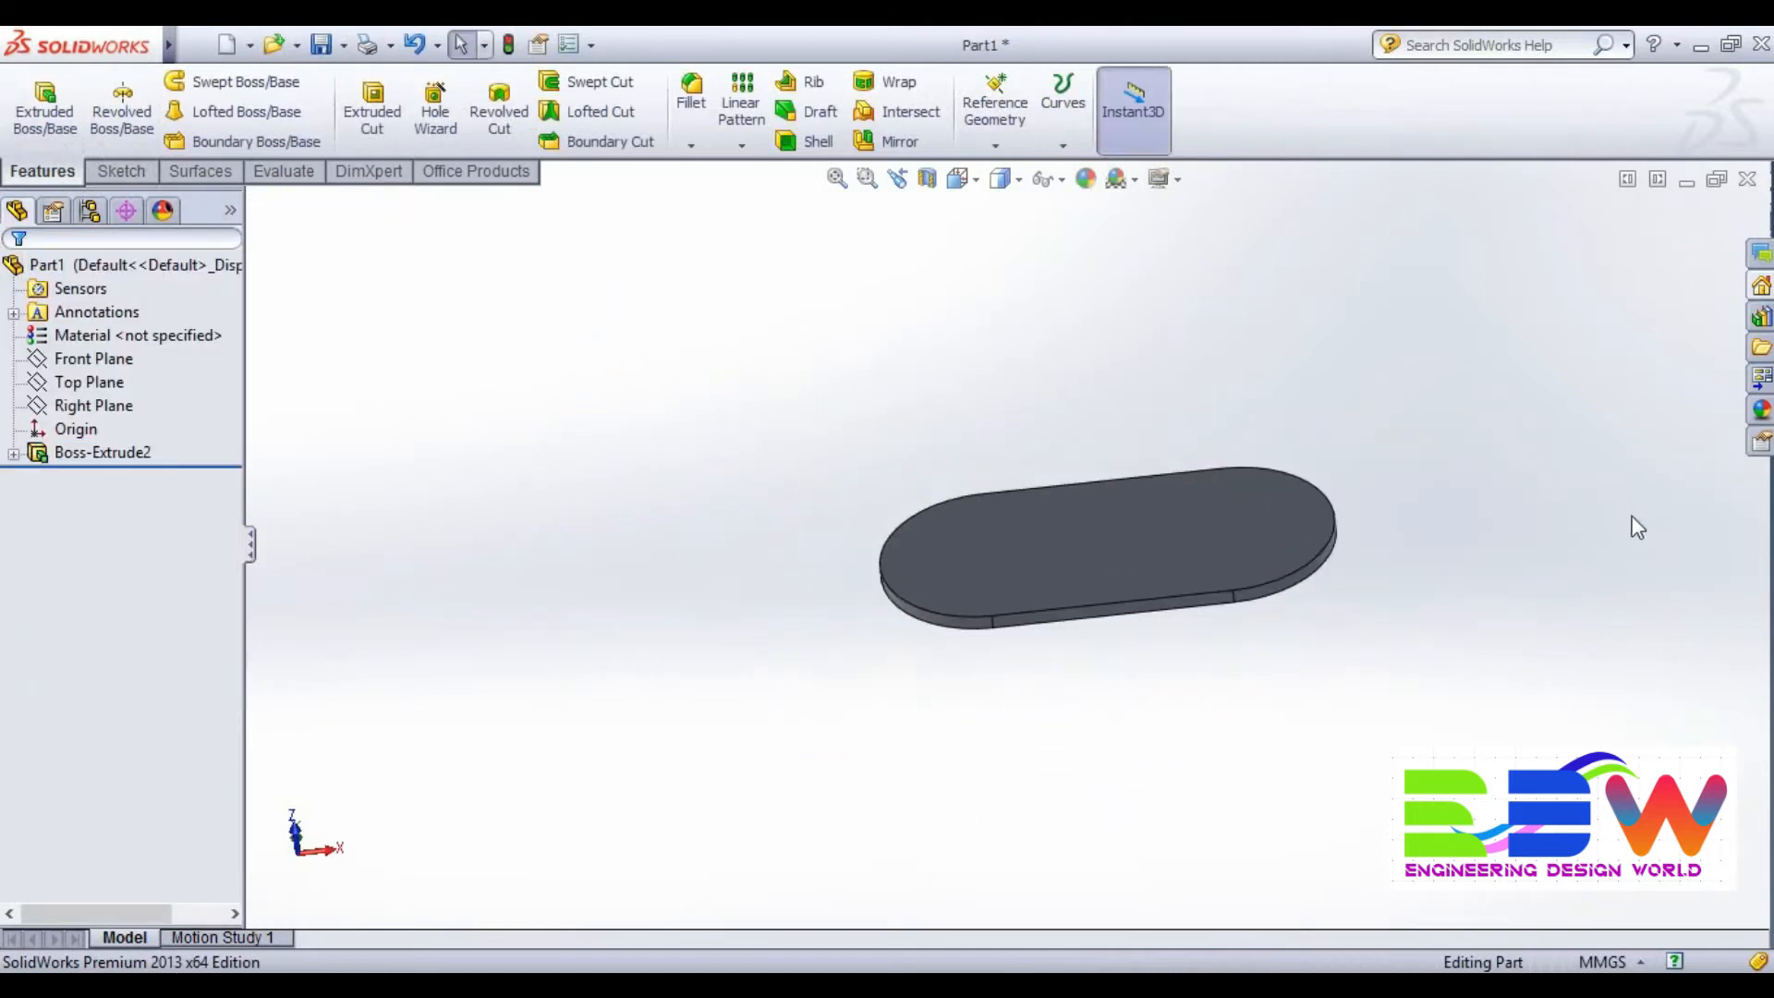
scroll(1632, 520, "down", 2)
middle_click_drag(1399, 535, 1104, 729)
scroll(994, 744, "down", 1)
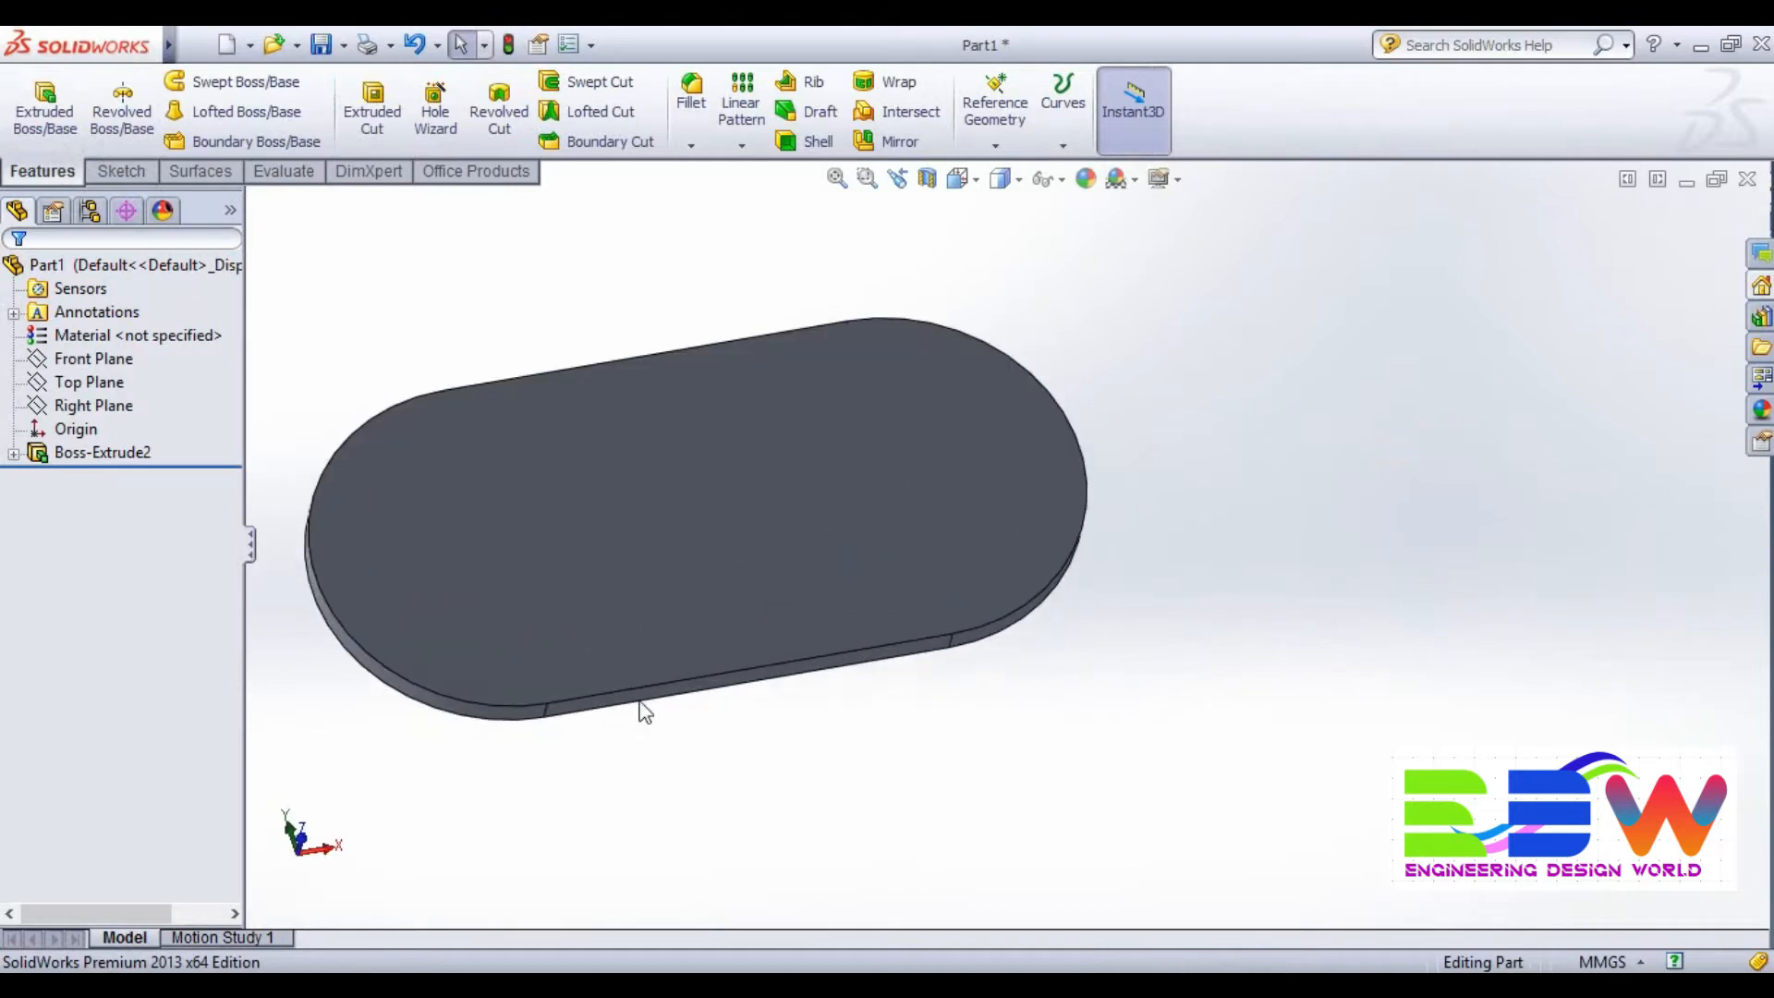
left_click(317, 589)
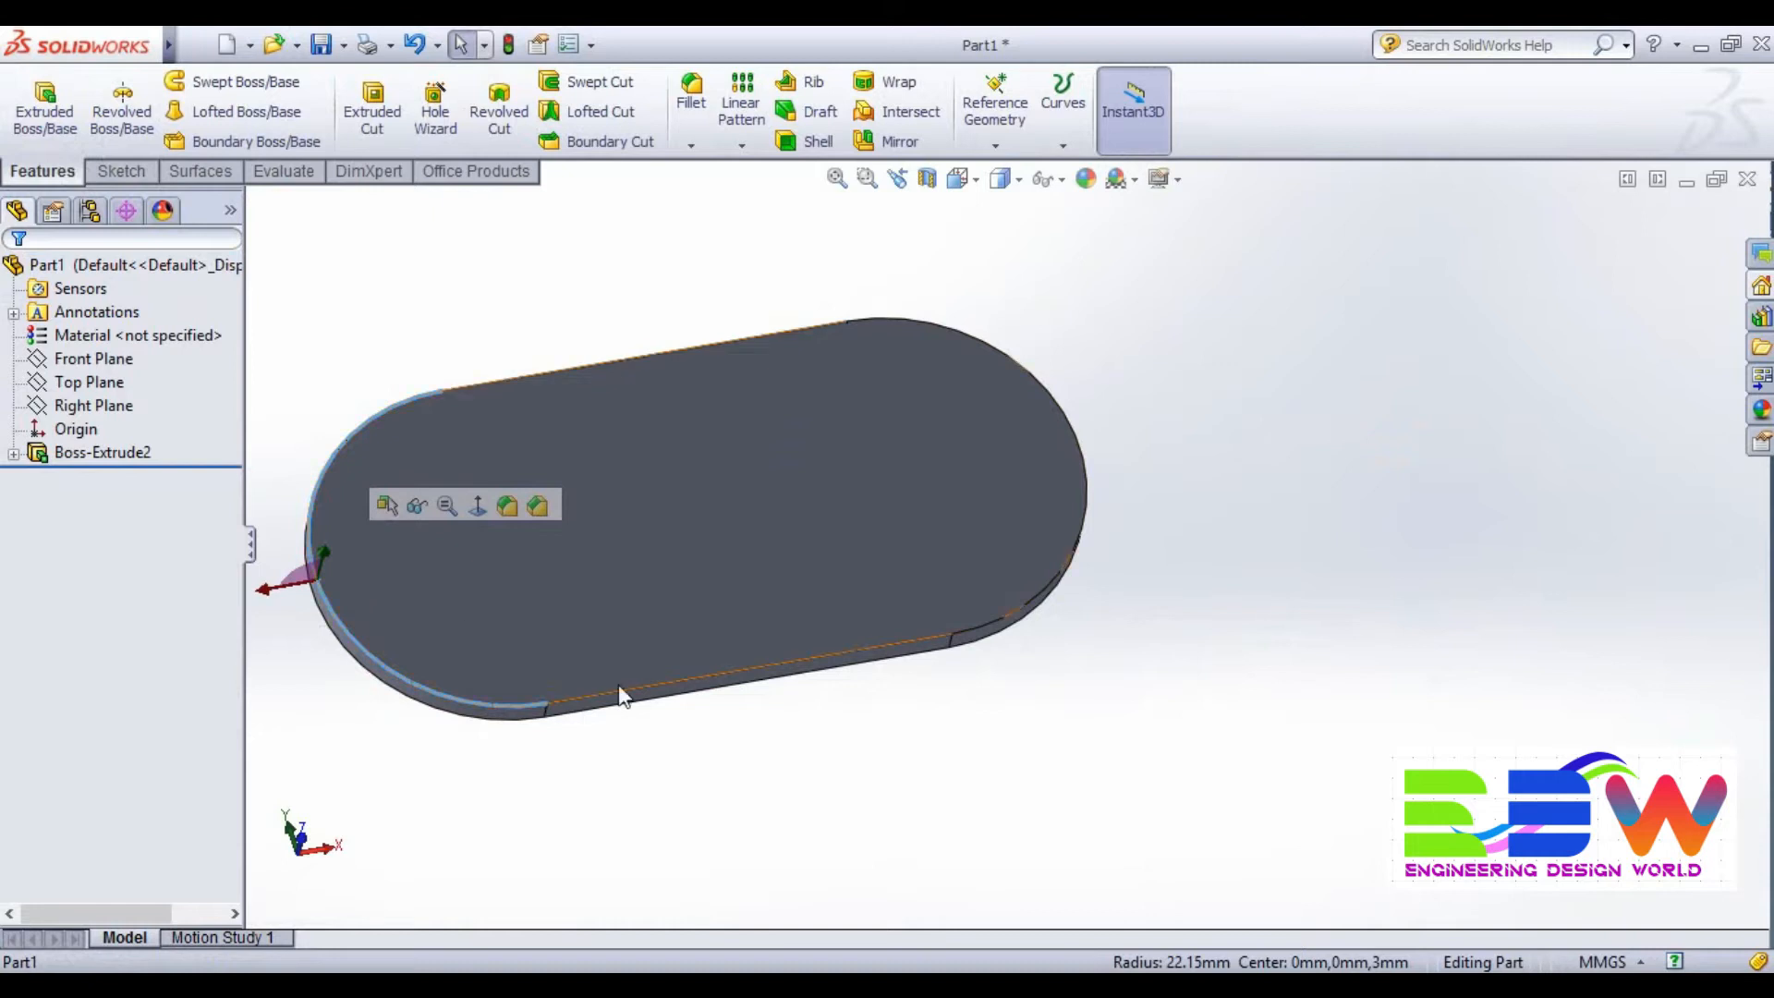
left_click(702, 675)
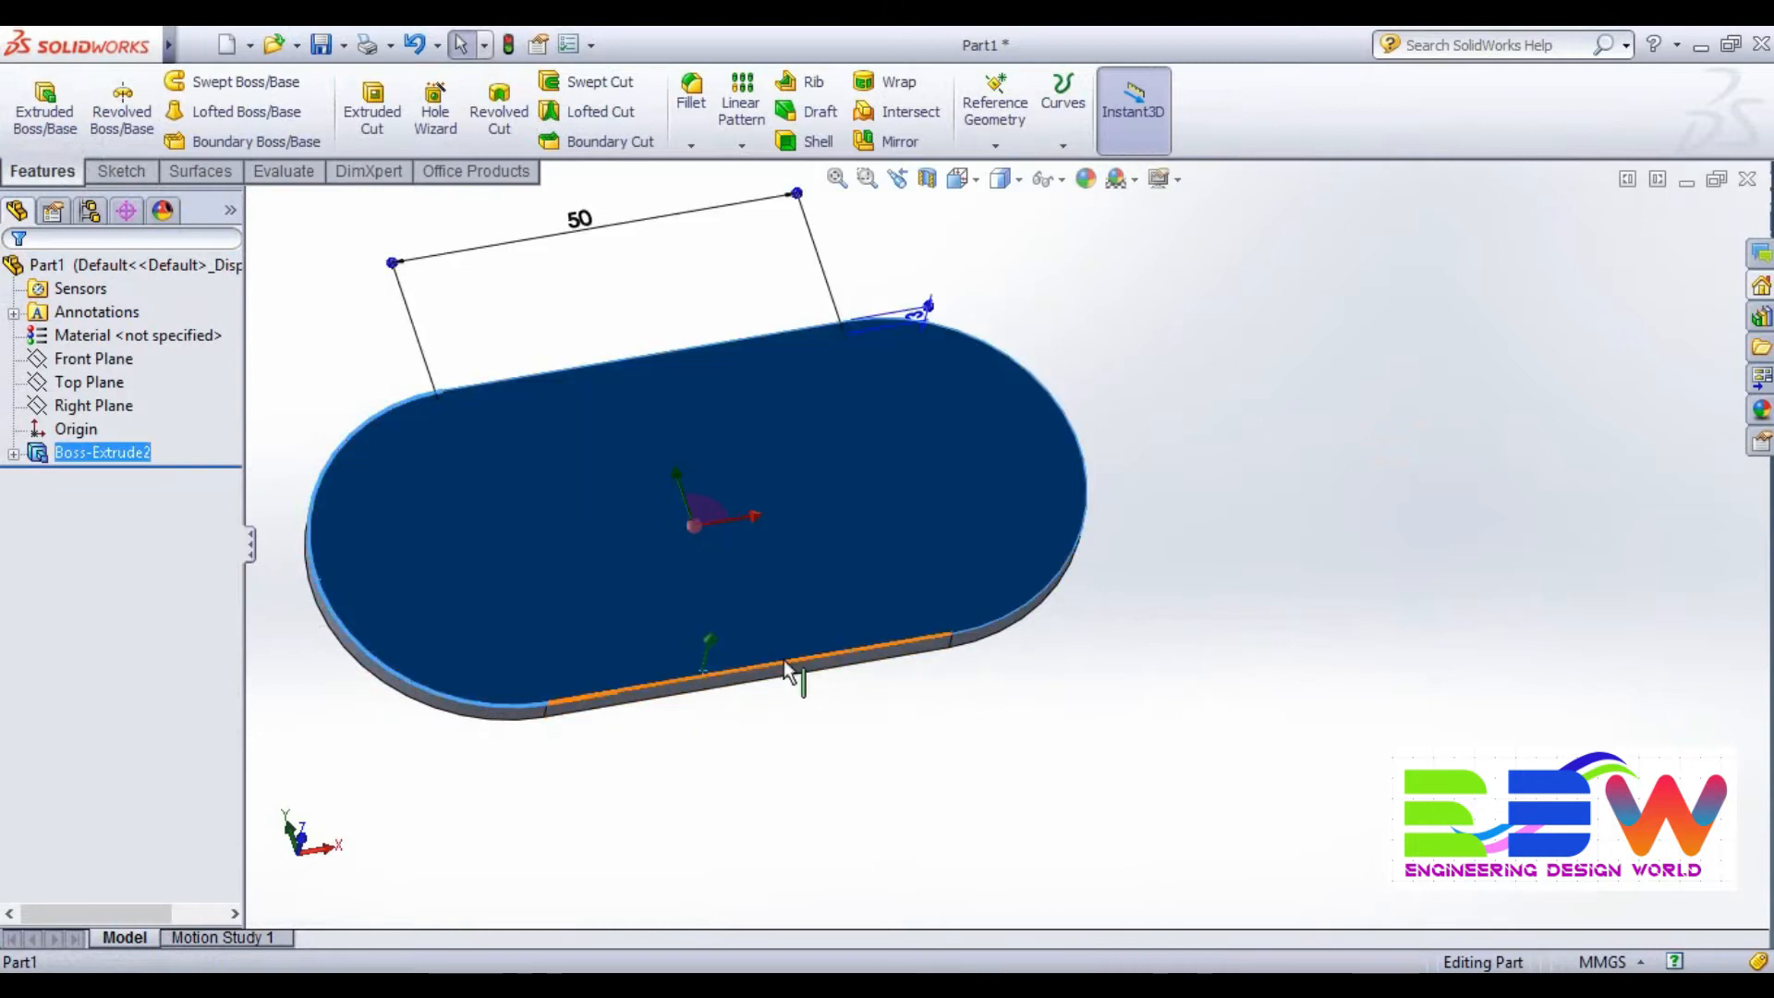
left_click(1262, 617)
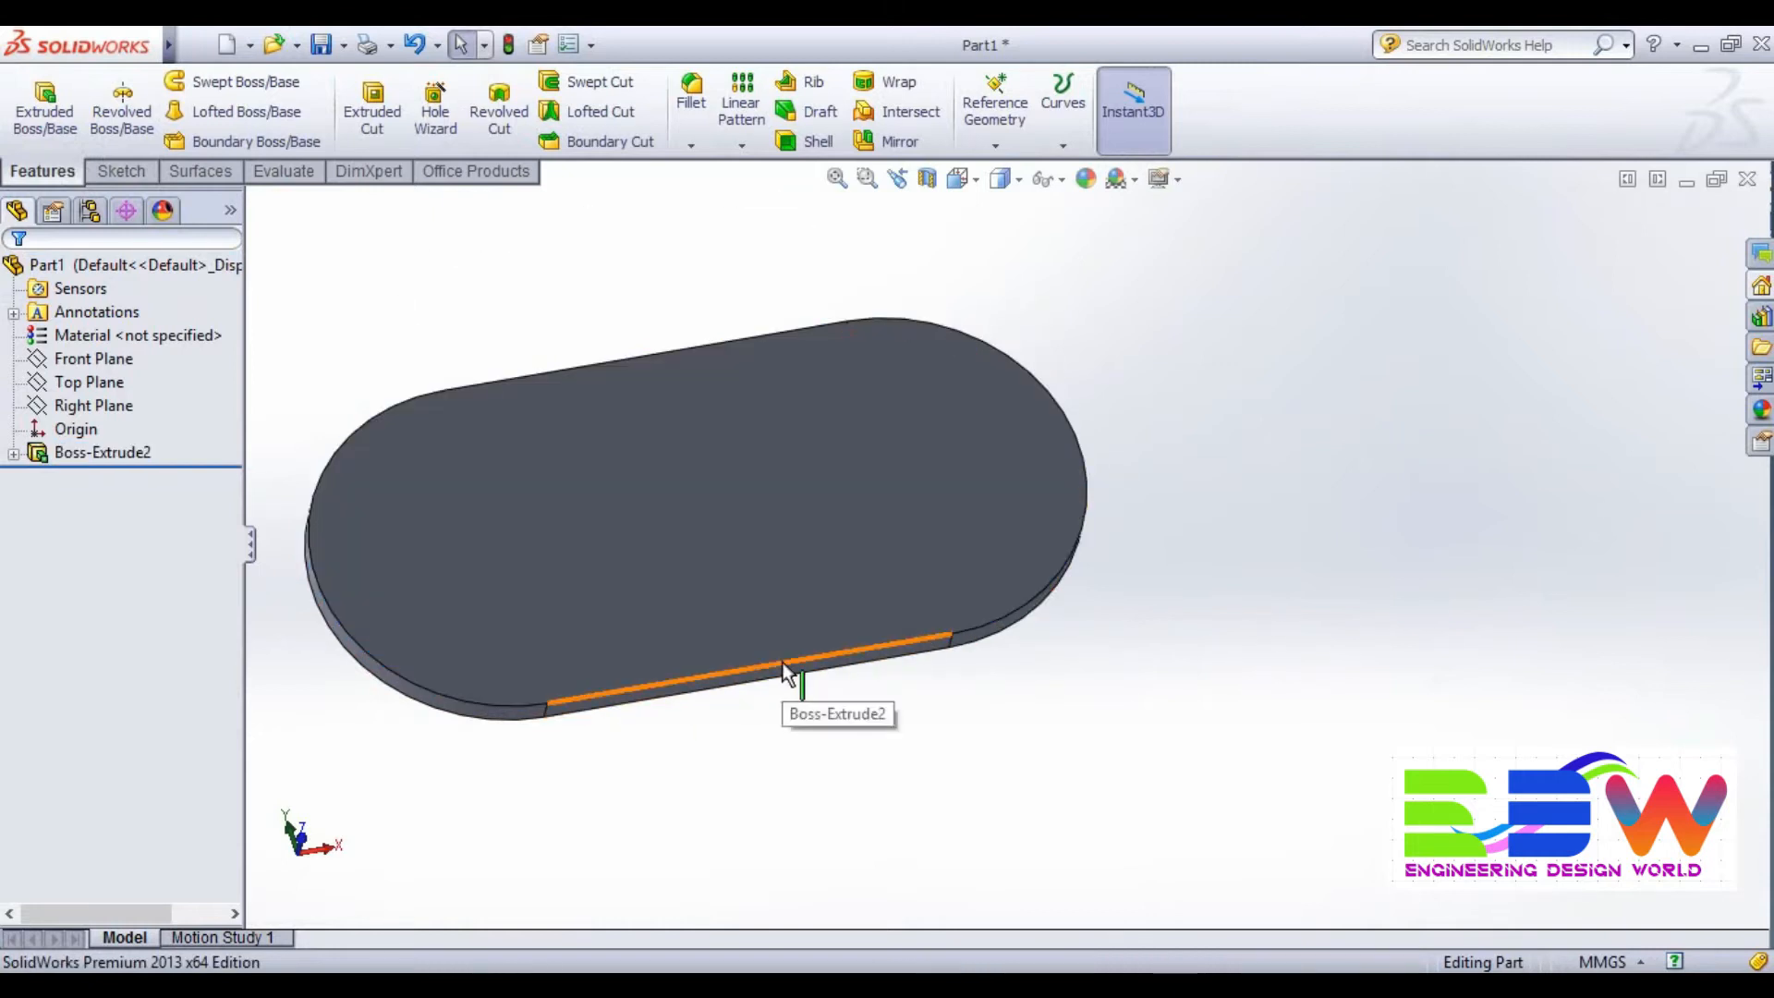
Fillet all four edges around the plate's front face with a constant 1 mm radius.
left_click(783, 671)
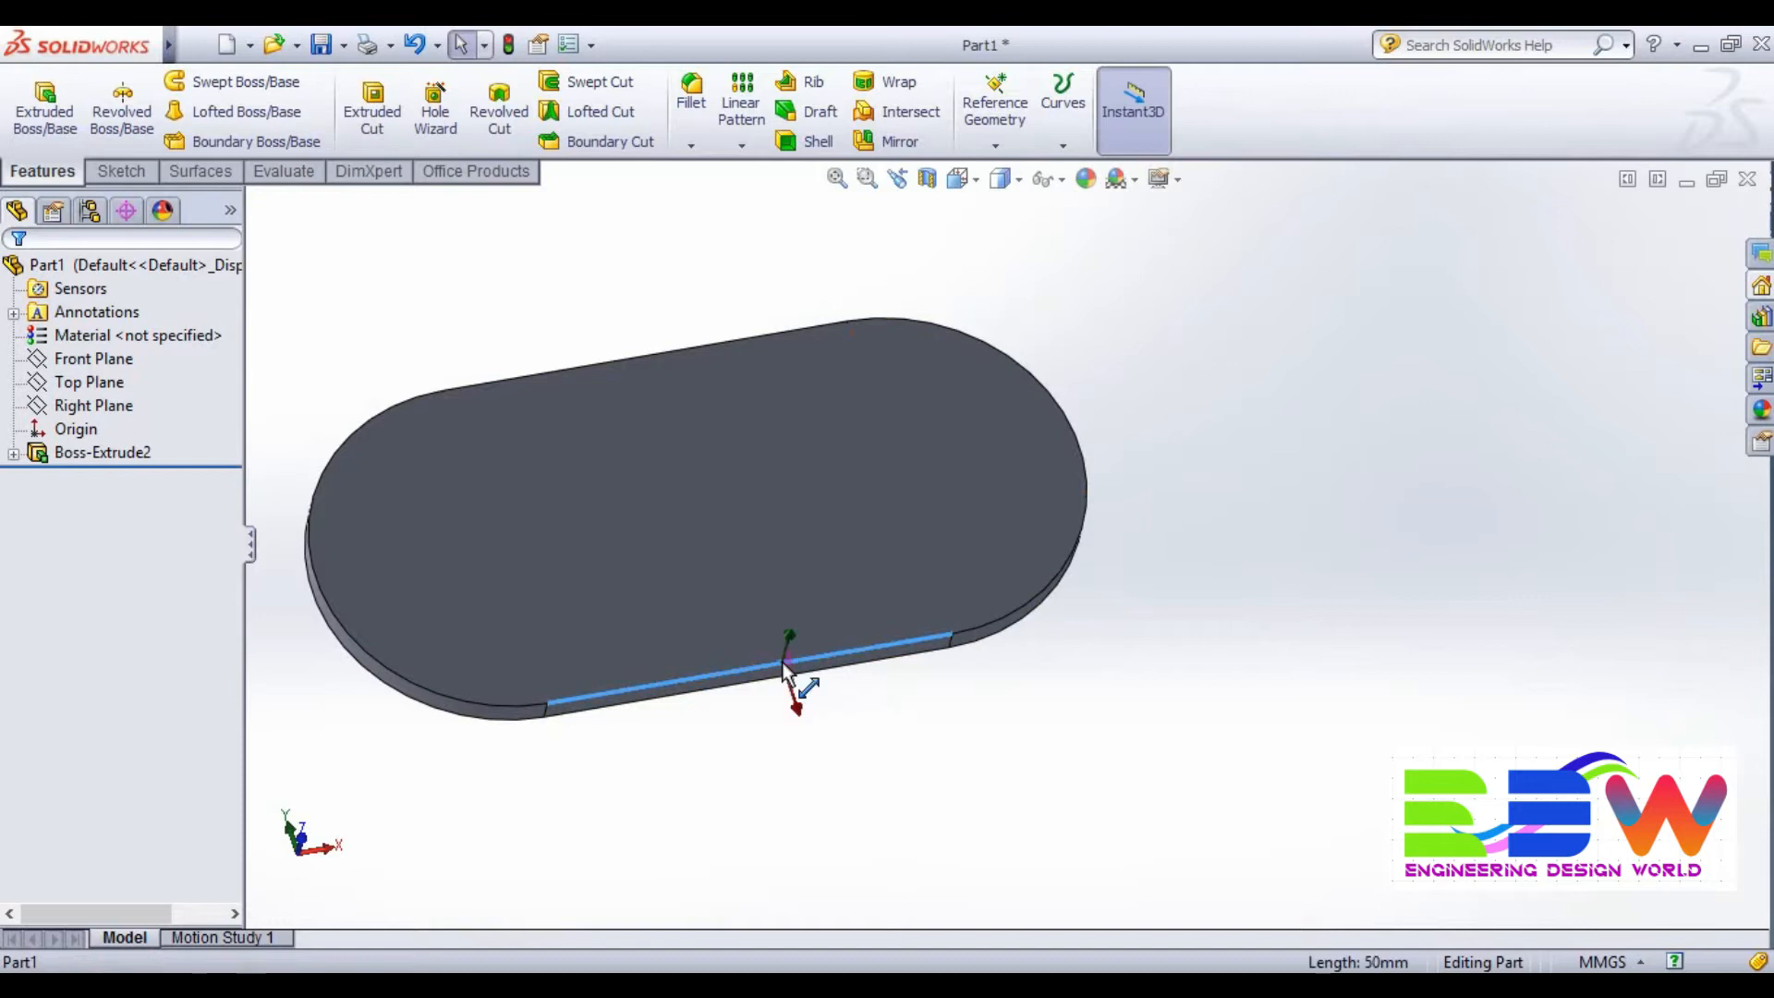
left_click(1023, 603, "ctrl")
left_click(717, 345, "ctrl")
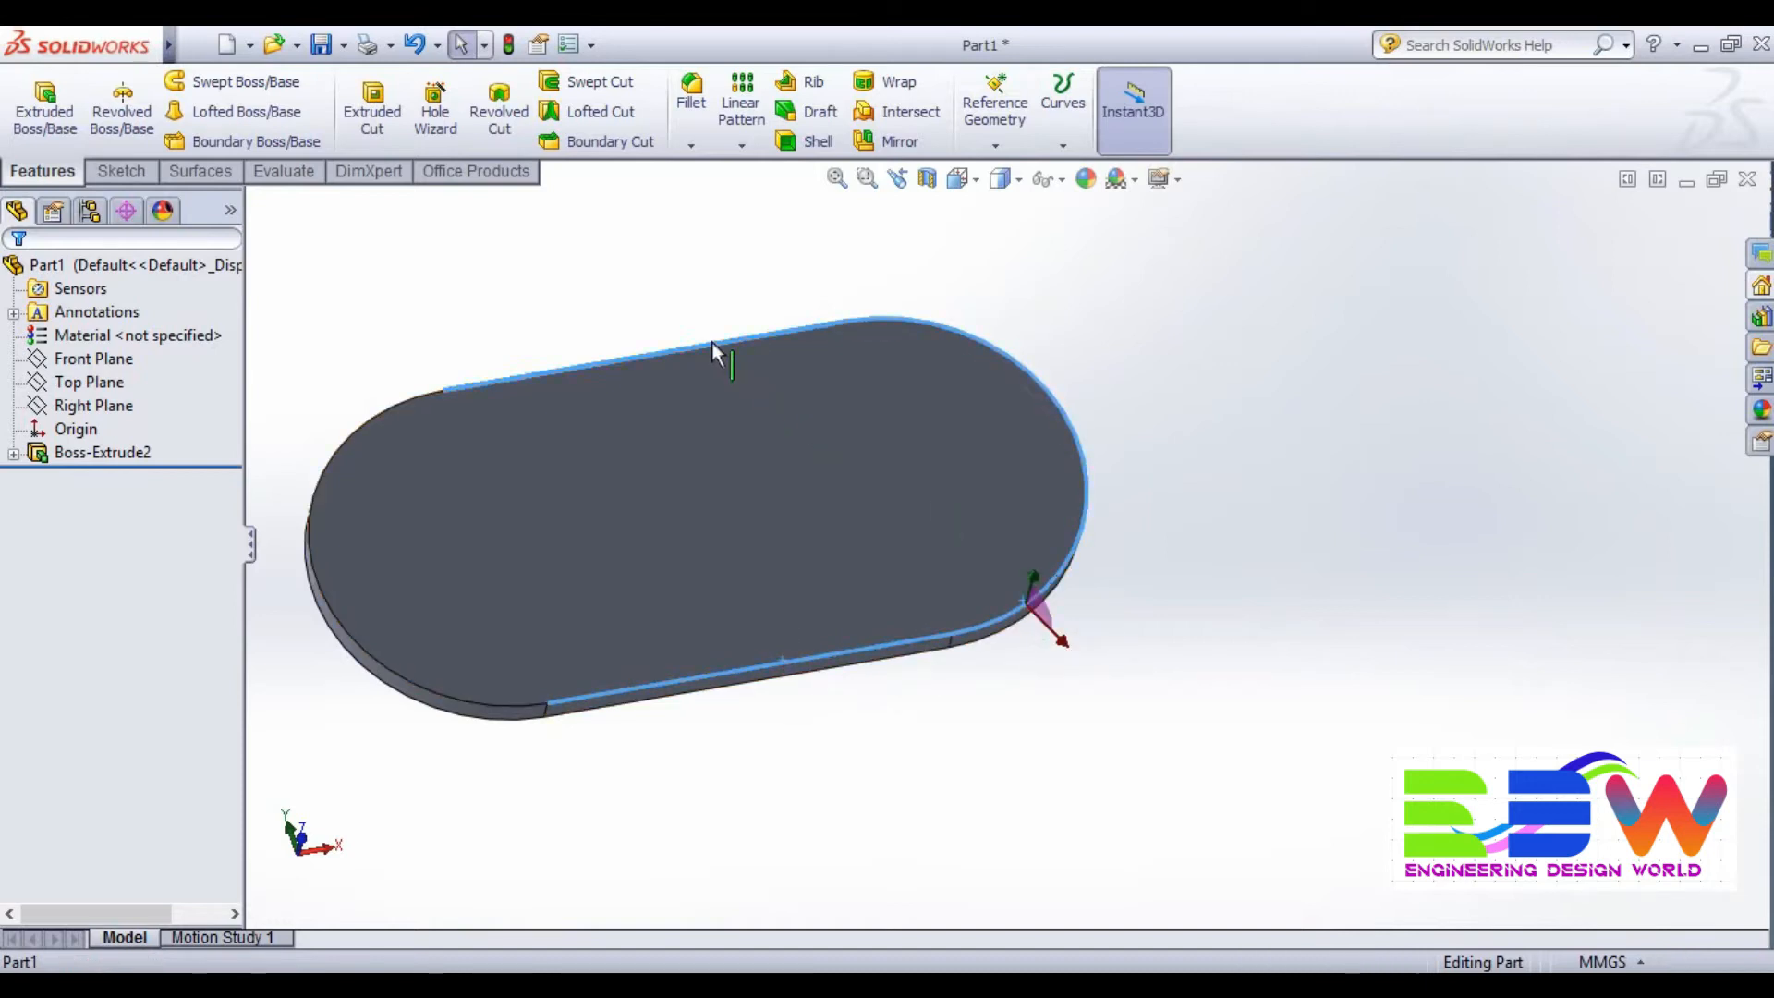
left_click(344, 450, "ctrl")
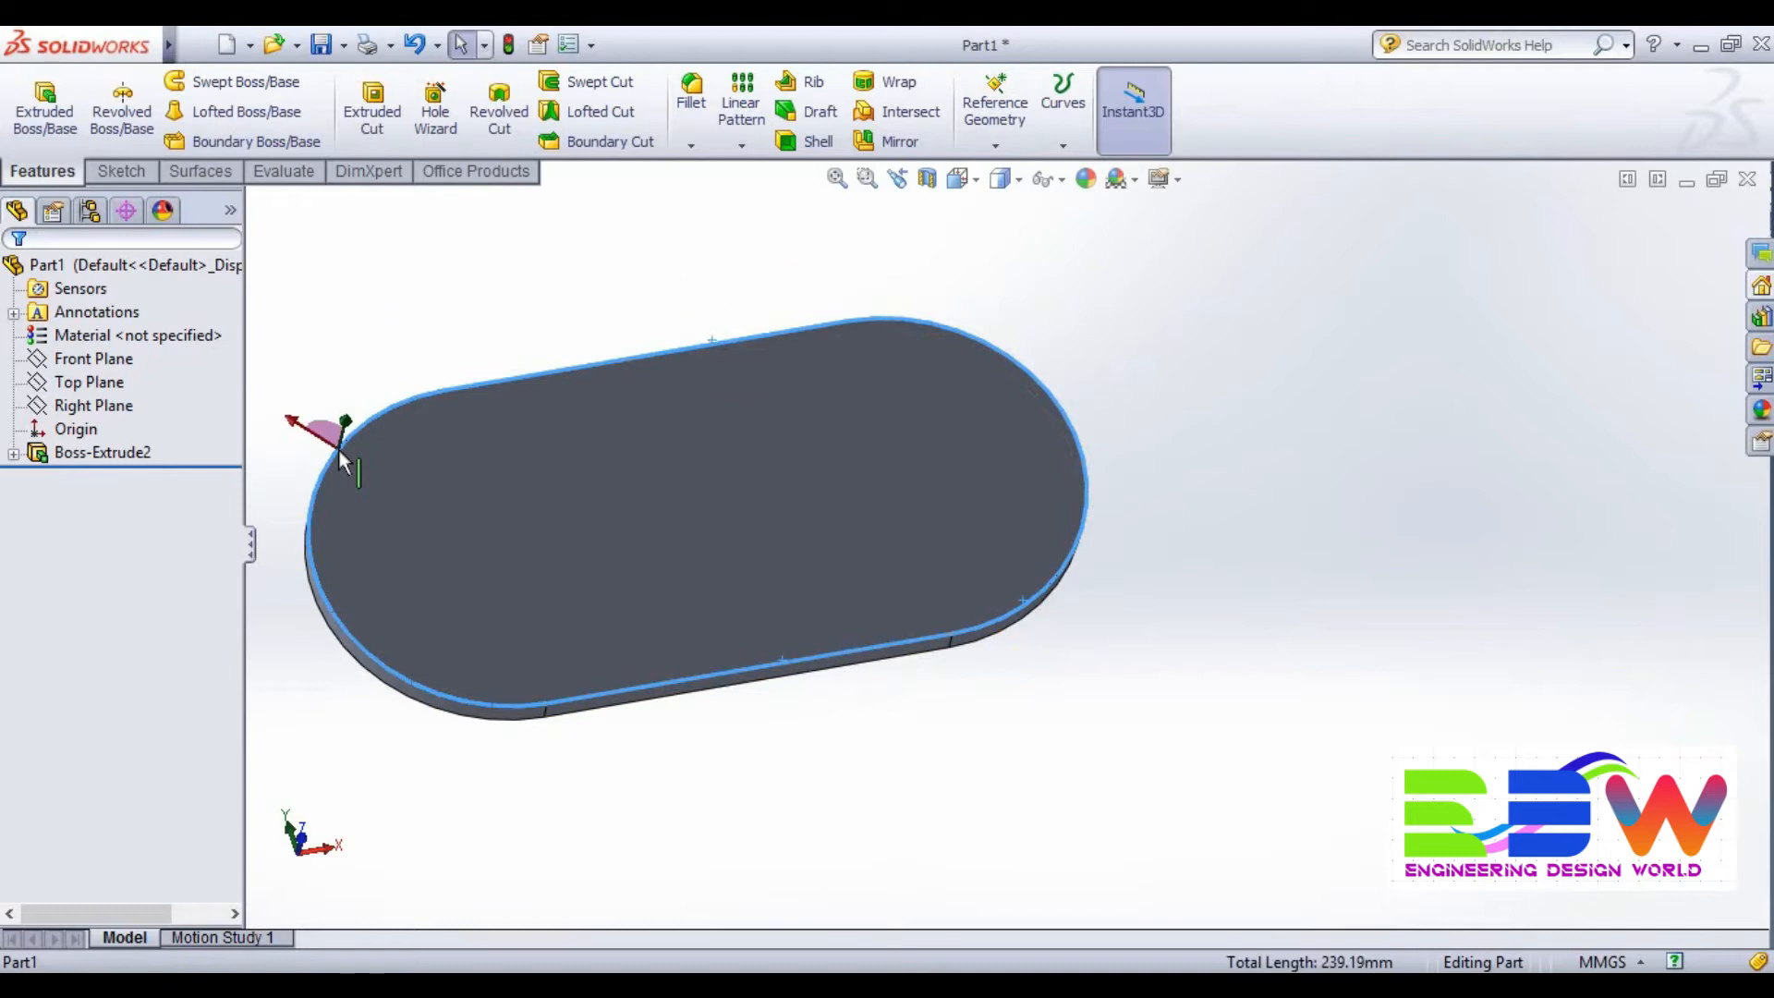
left_click(528, 373)
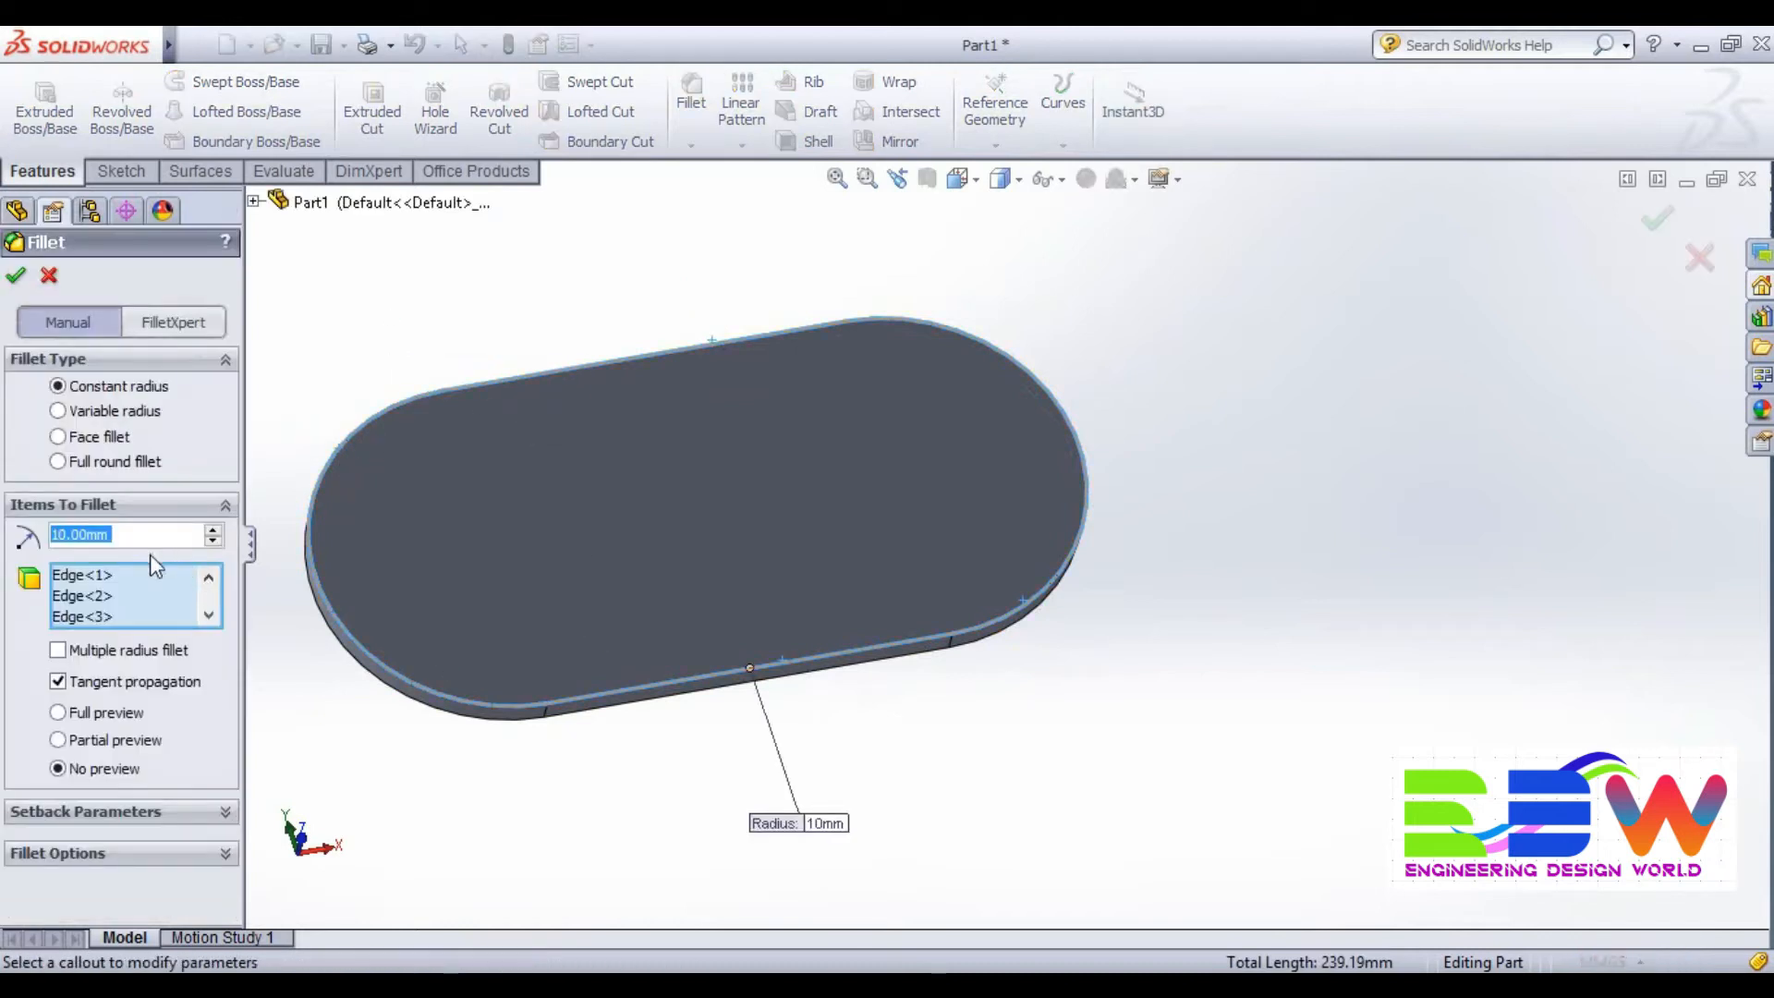
type("1")
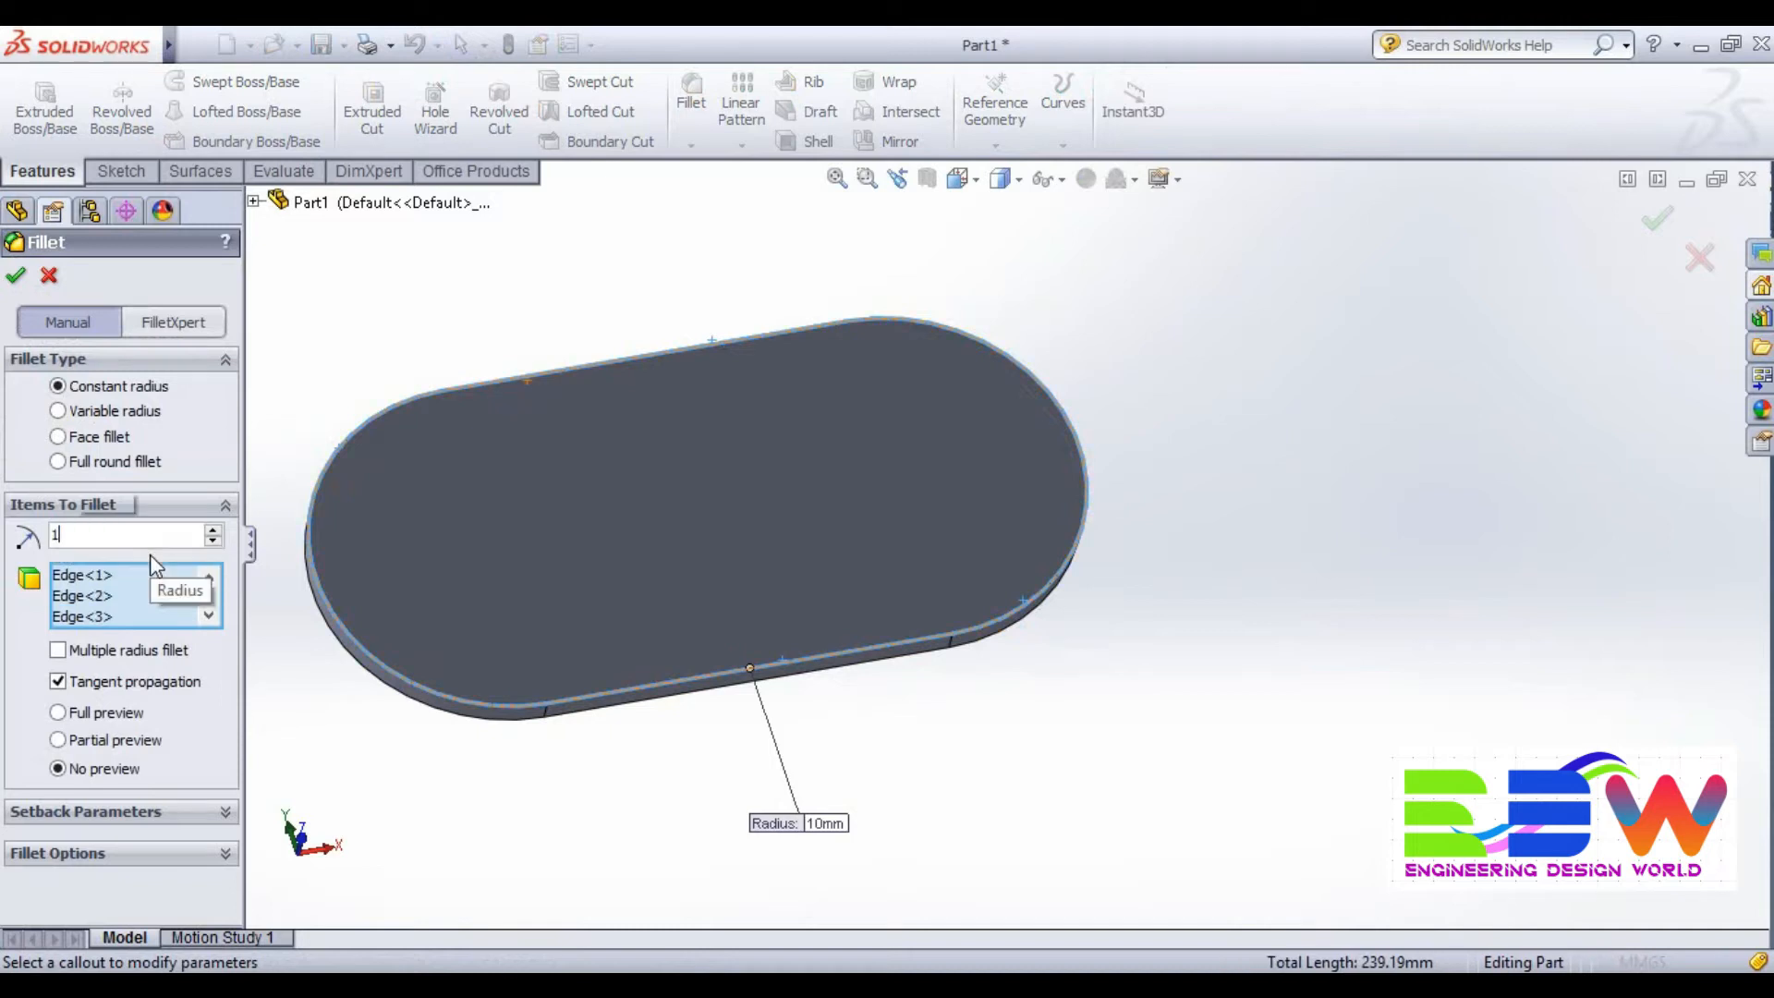
key("Return")
left_click(15, 274)
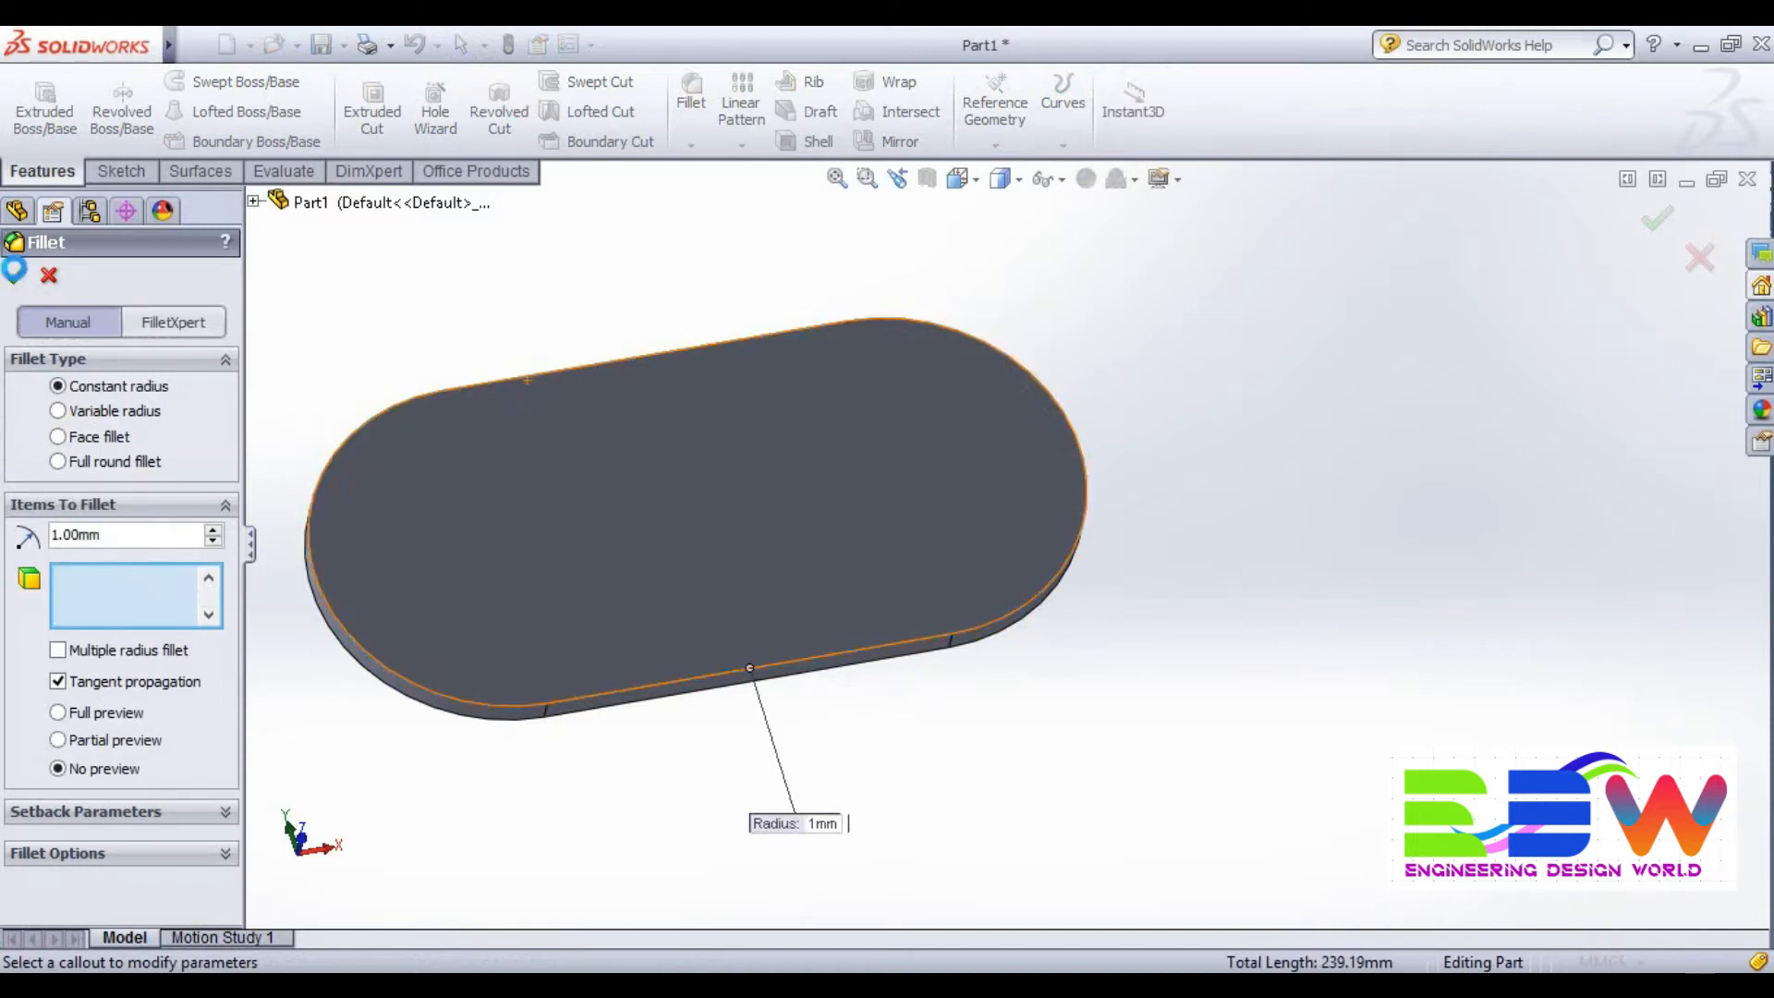
Start a new sketch on the plate's unfilleted back face, viewed normal to it.
middle_click_drag(635, 850, 985, 369)
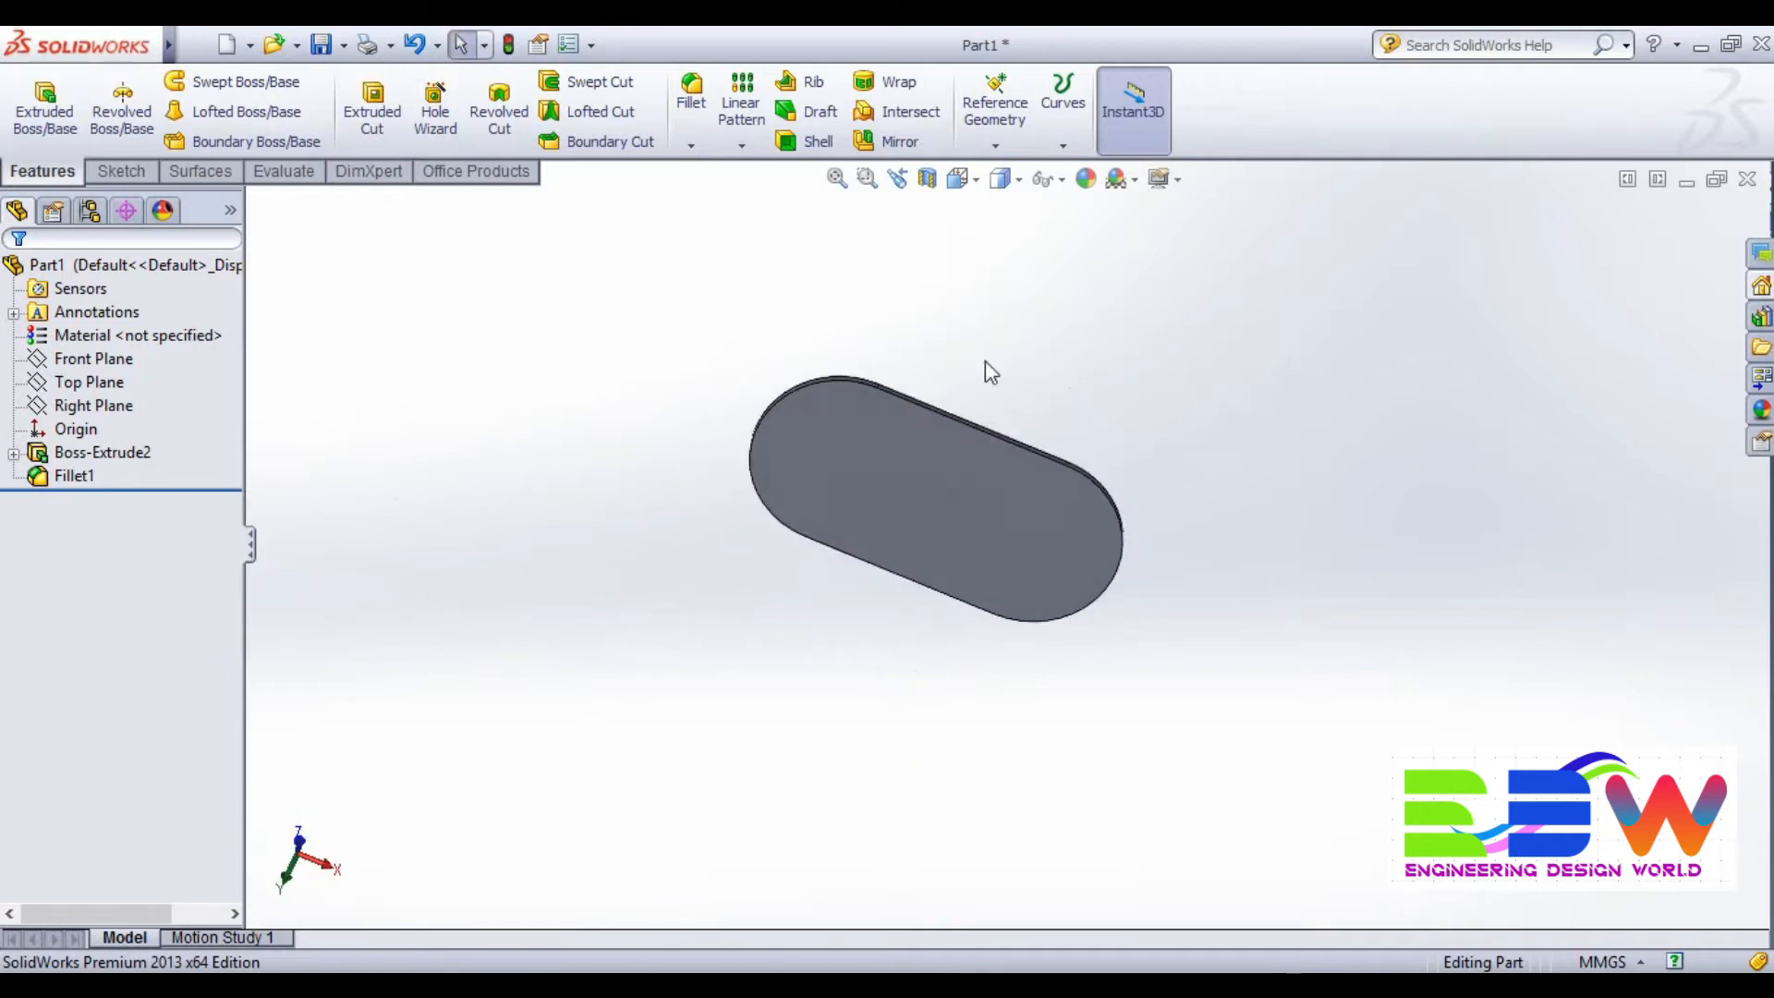
left_click(959, 495)
left_click(1145, 416)
scroll(1119, 744, "up", 3)
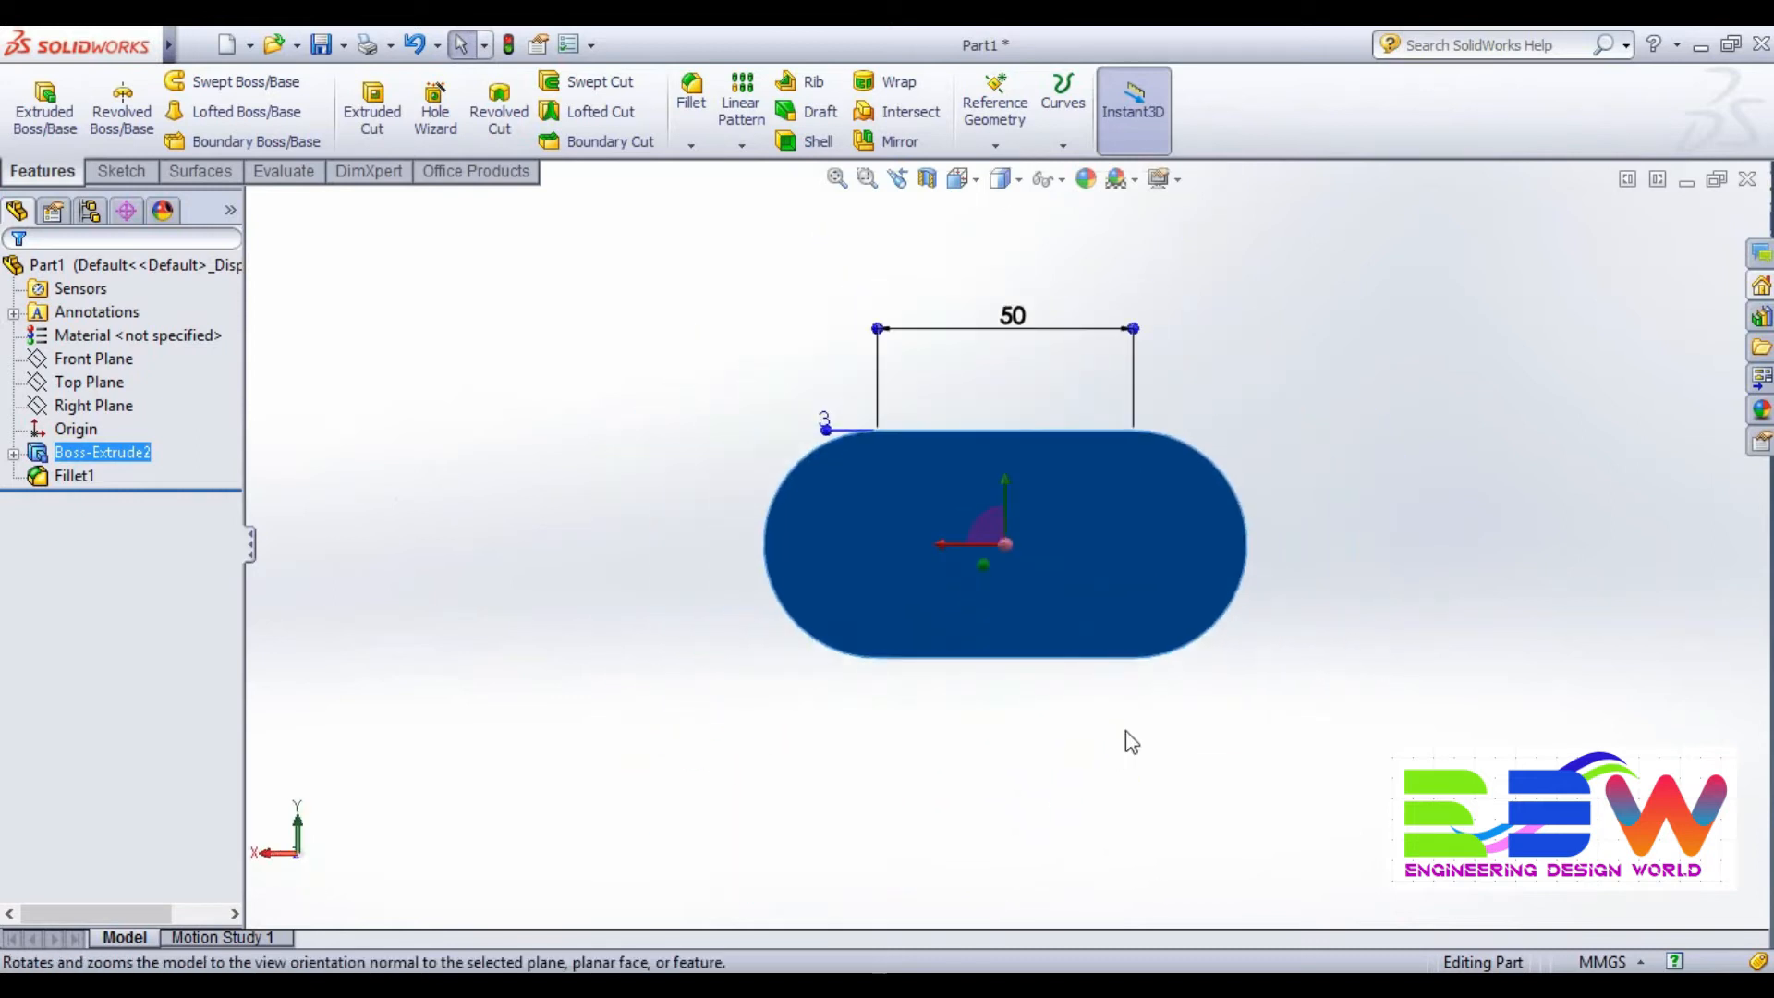
scroll(1128, 722, "down", 3)
scroll(1201, 653, "up", 3)
scroll(1271, 367, "down", 3)
scroll(1094, 573, "up", 3)
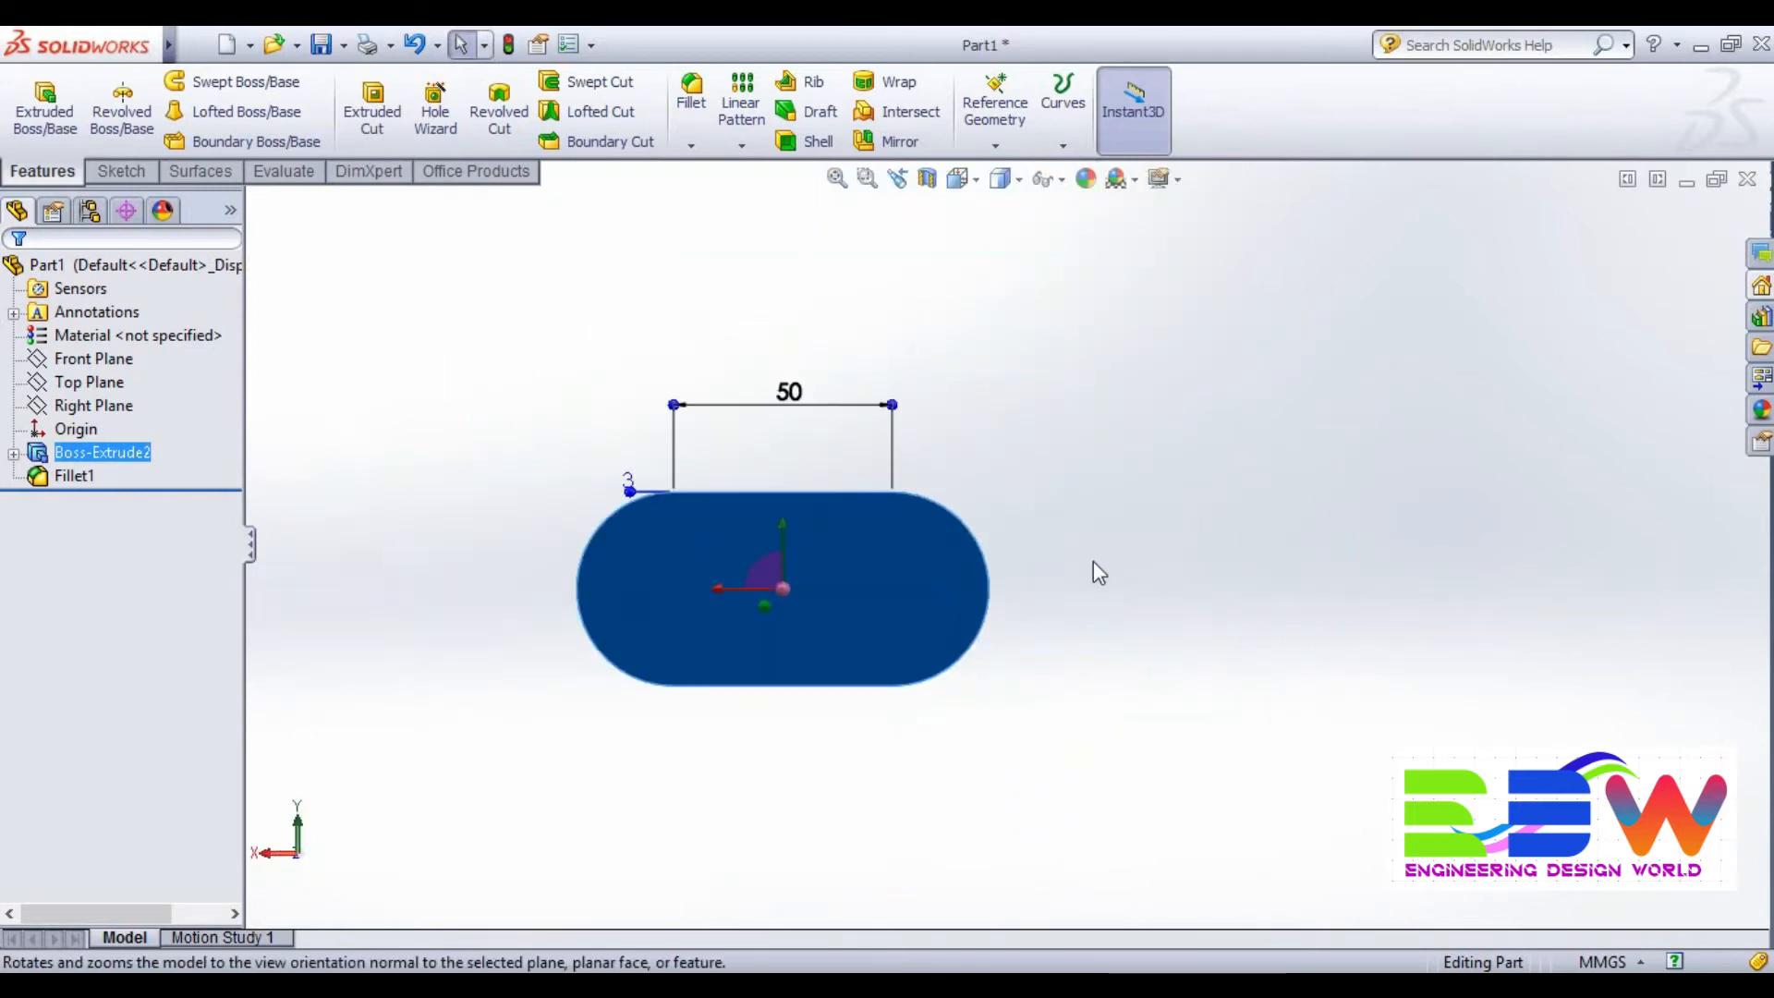
left_click(109, 173)
left_click(157, 113)
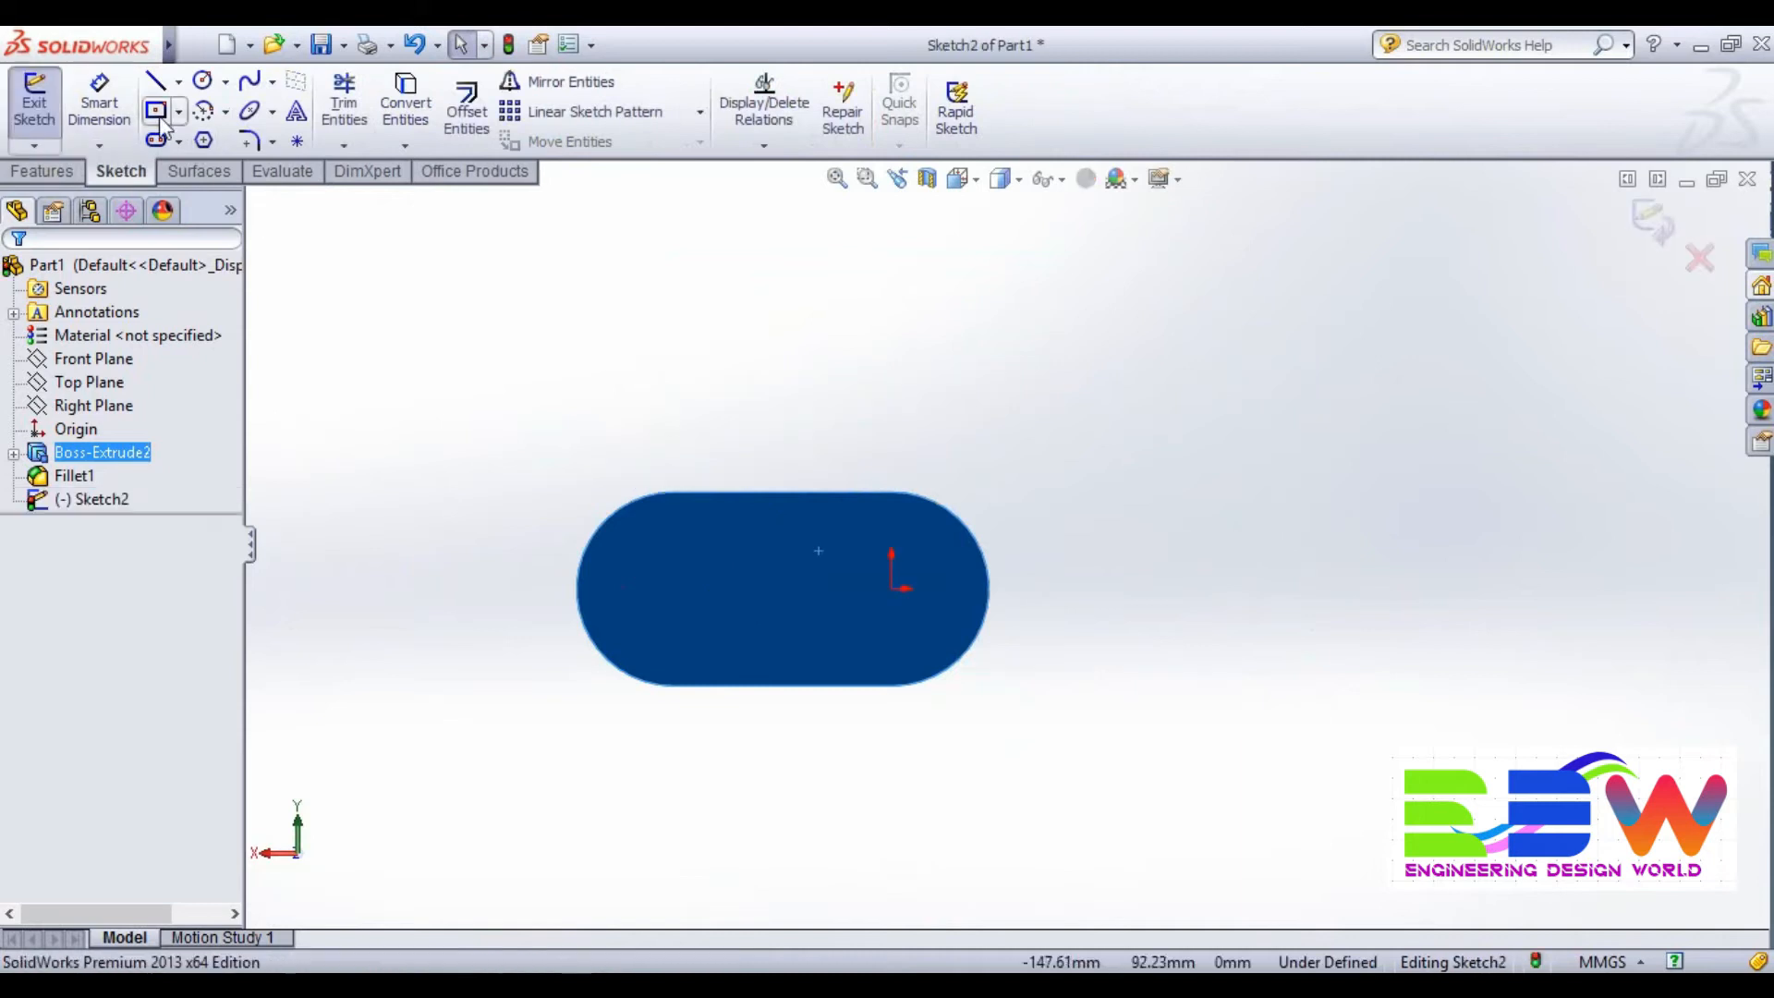
Draw construction centerlines along both diagonals between the plate's arc endpoints, plus a vertical one joining the left arc's endpoints.
left_click(179, 81)
left_click(217, 138)
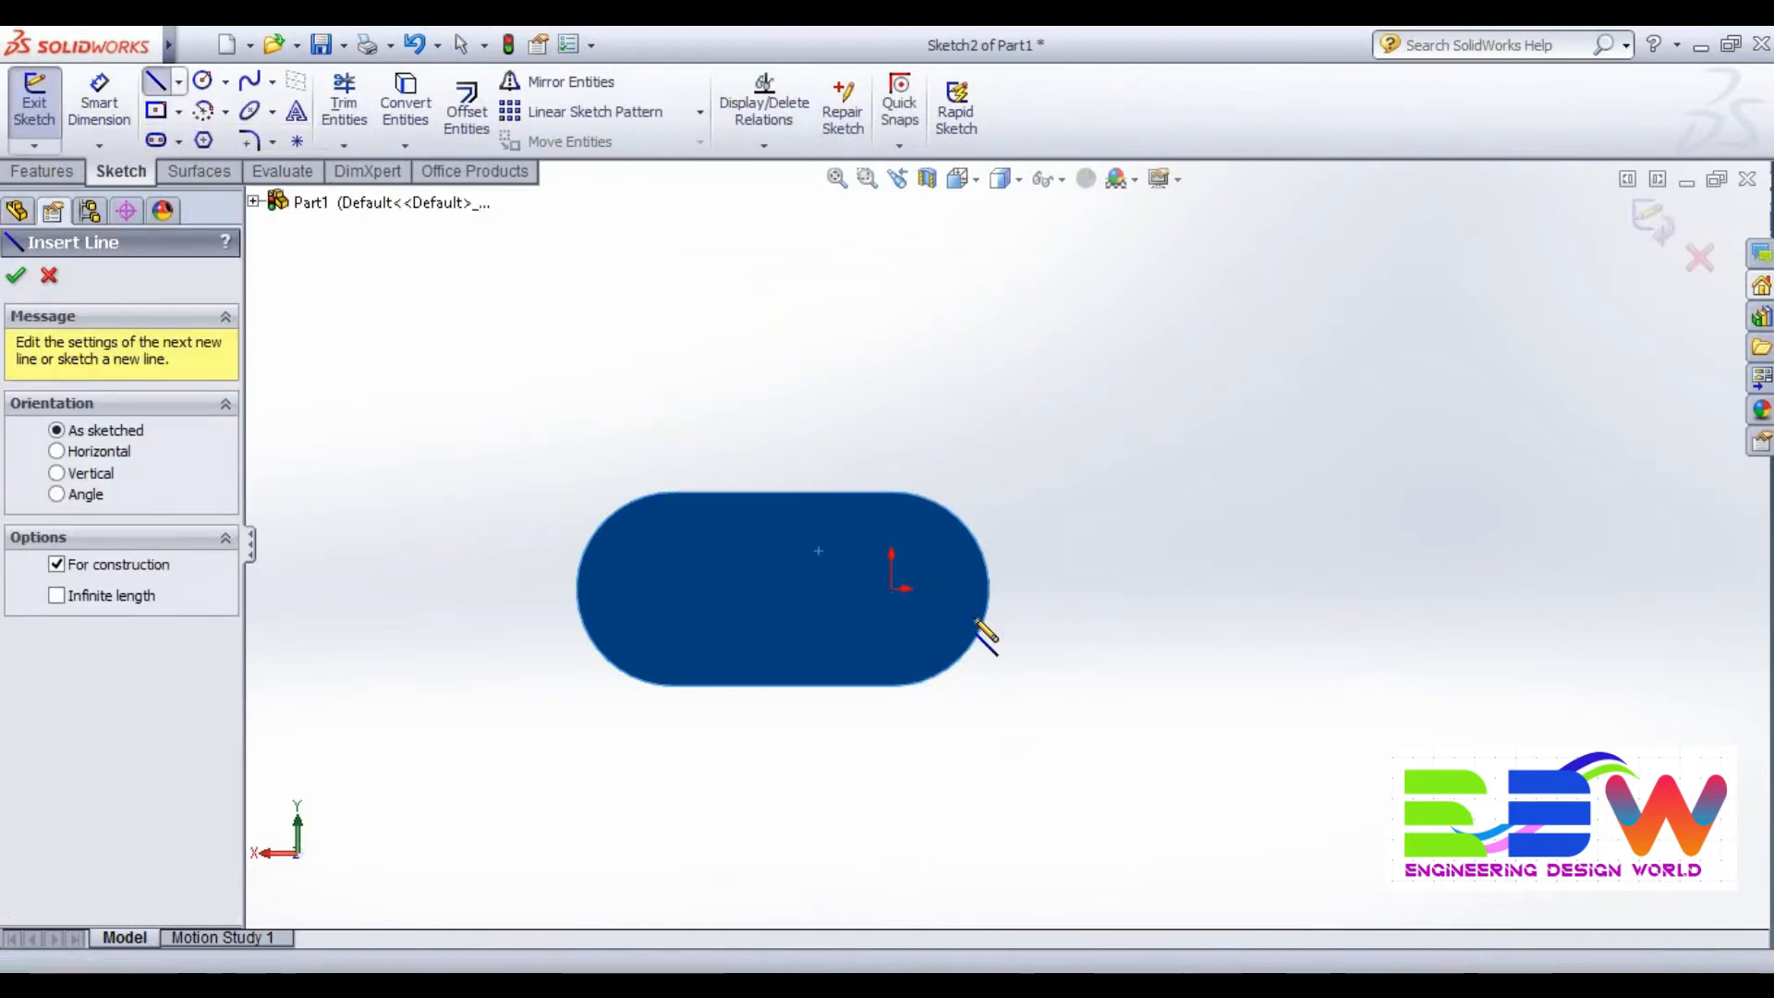
mouse_move(889, 493)
left_mouse_down()
mouse_move(902, 508)
mouse_move(706, 583)
mouse_move(673, 685)
mouse_move(691, 531)
mouse_move(673, 494)
left_mouse_up()
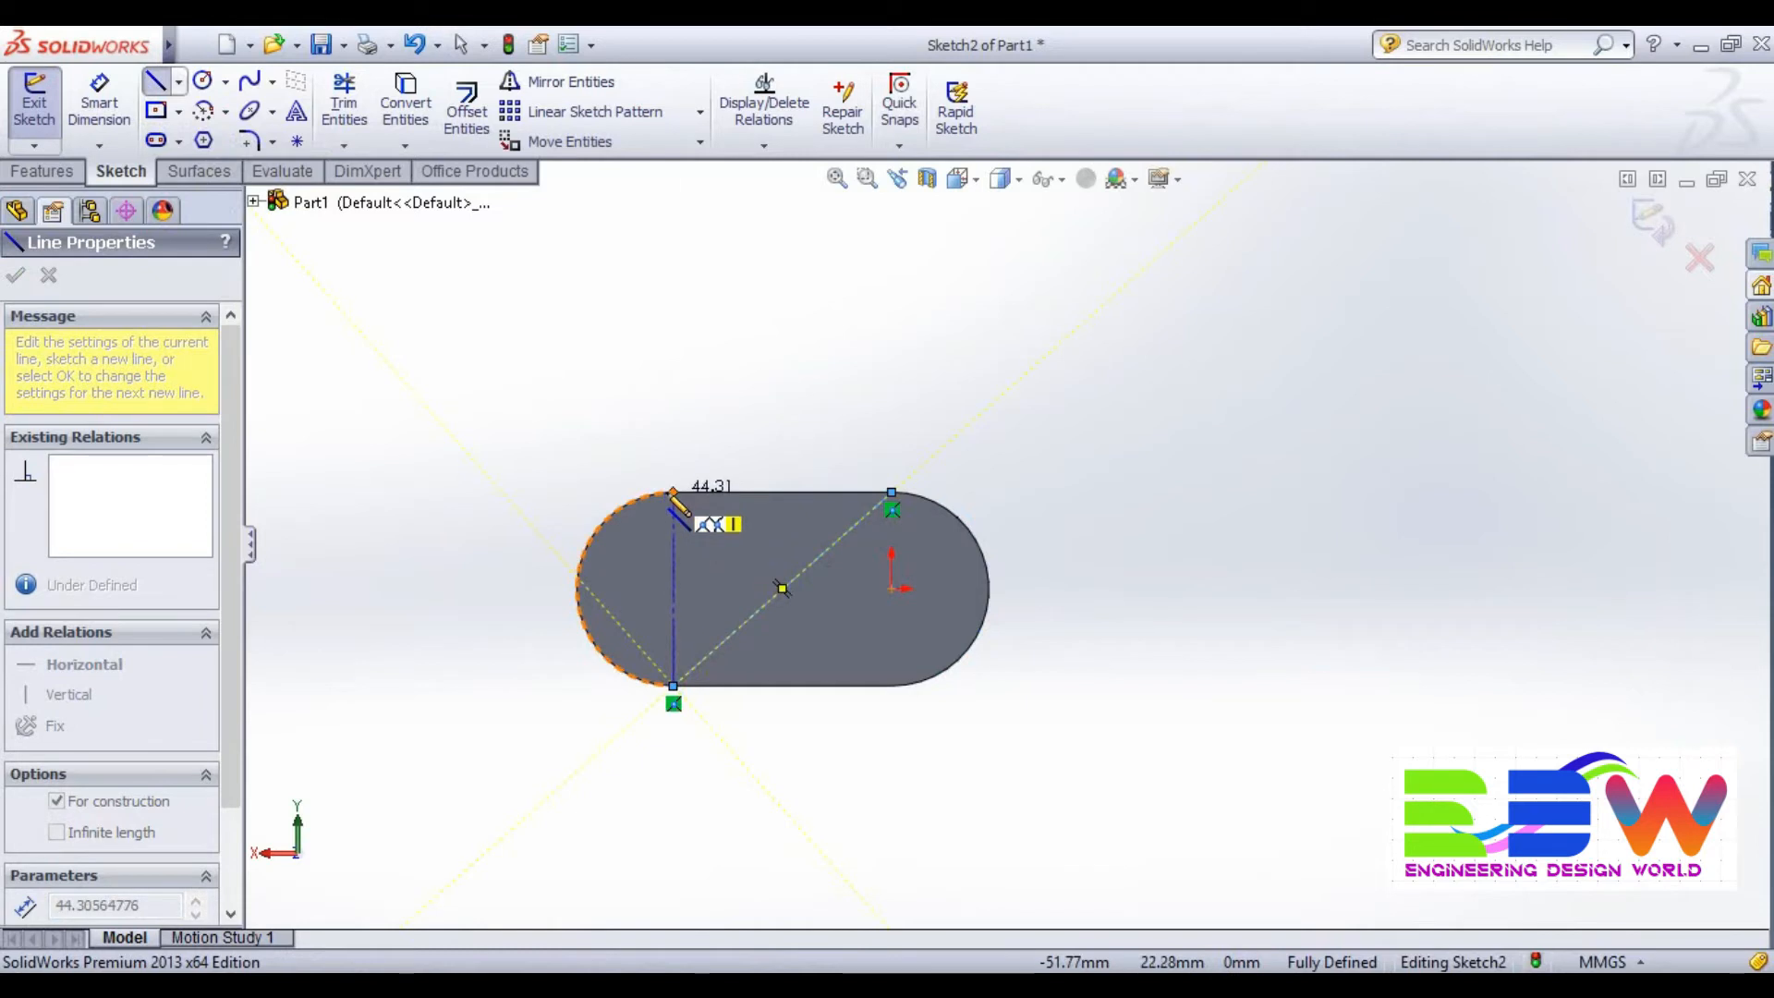
left_click(673, 493)
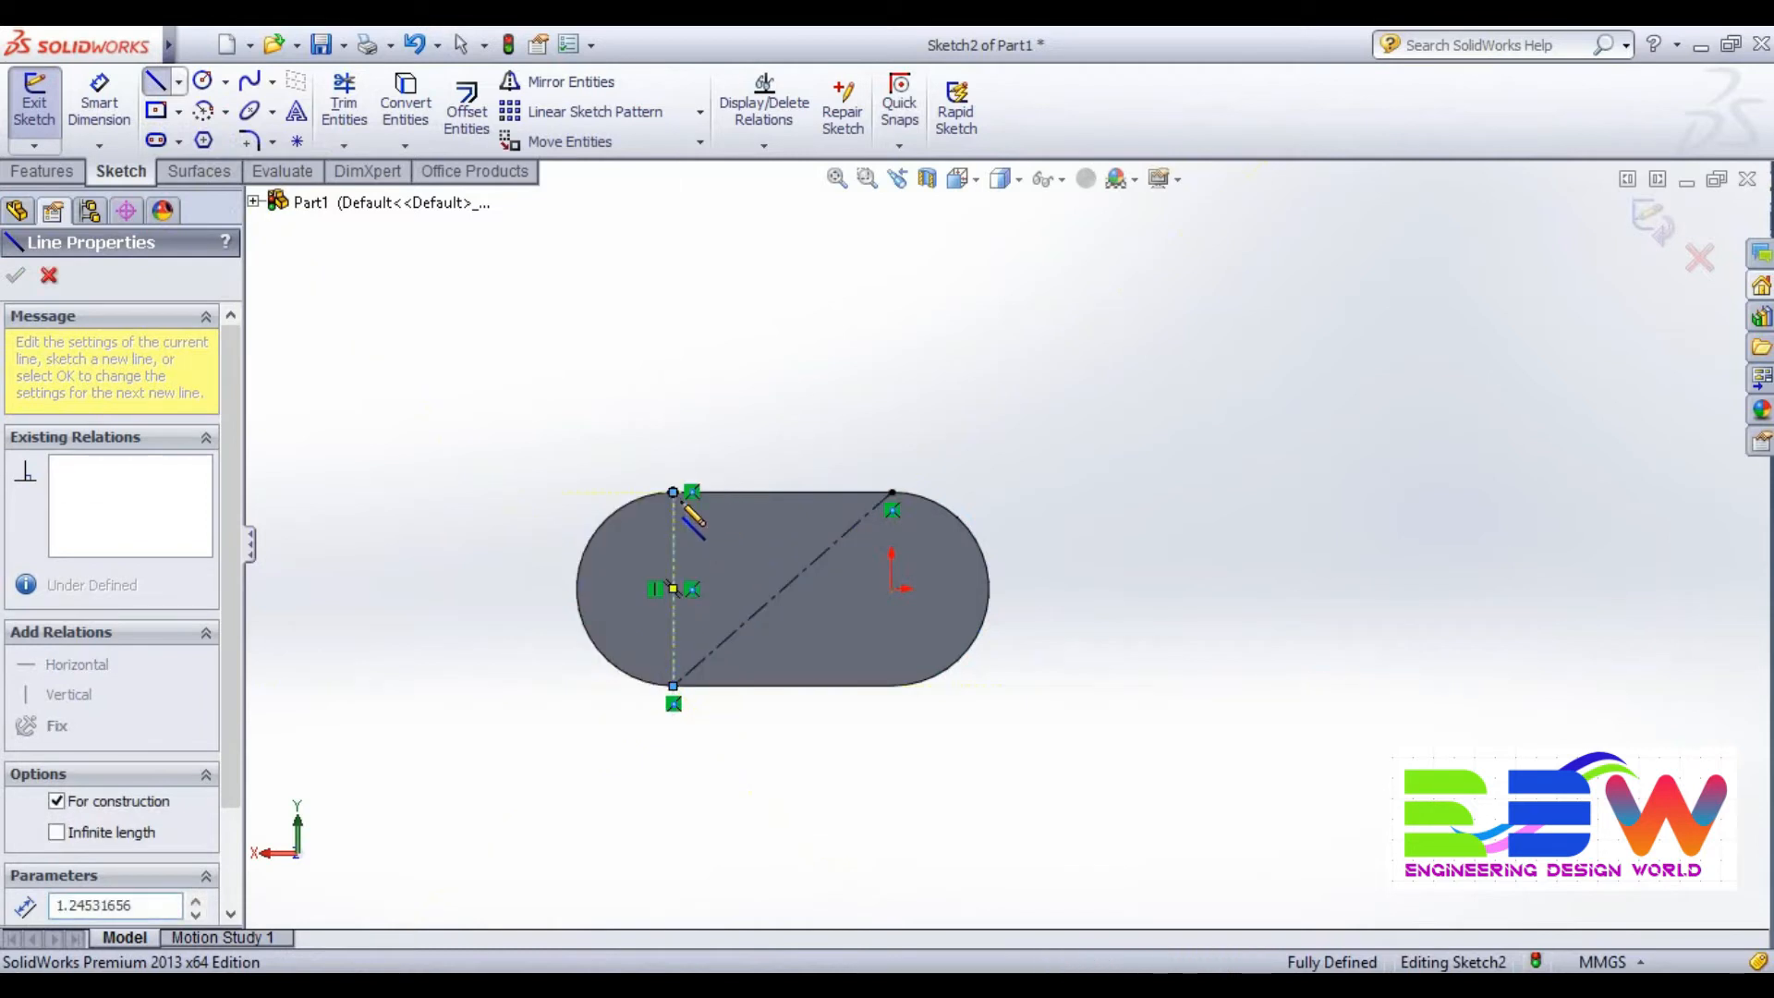
left_click(891, 685)
right_click(898, 704)
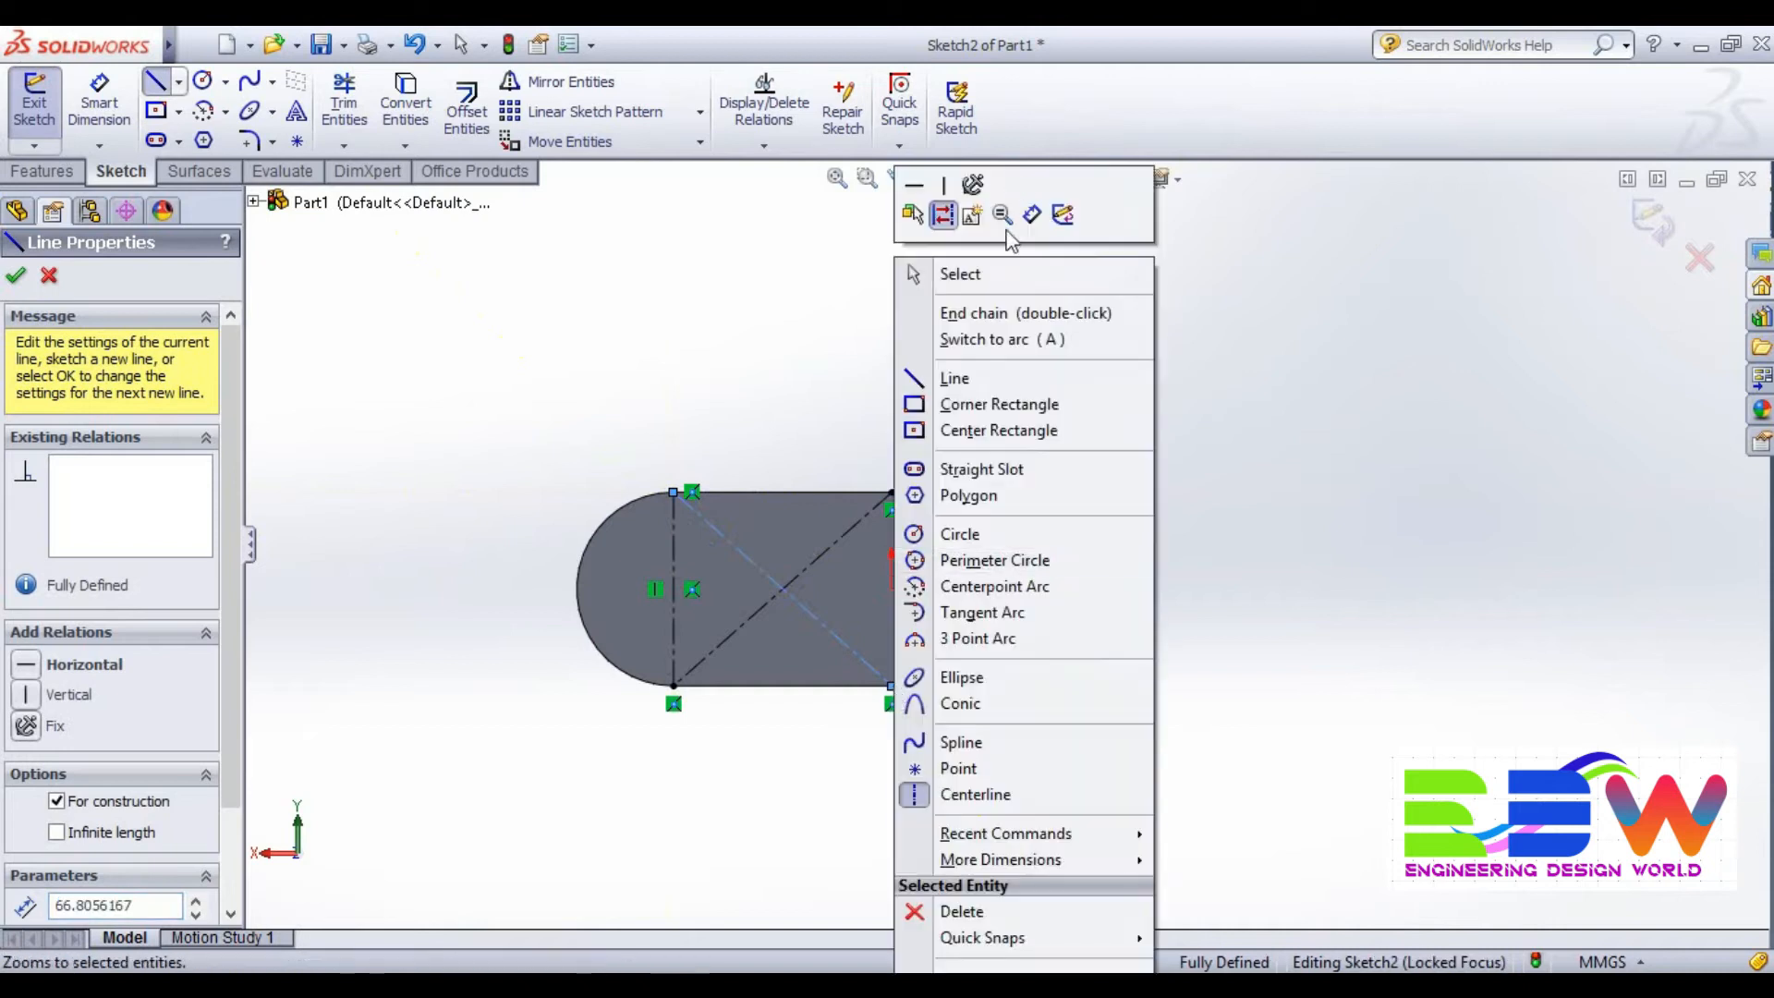
left_click(996, 269)
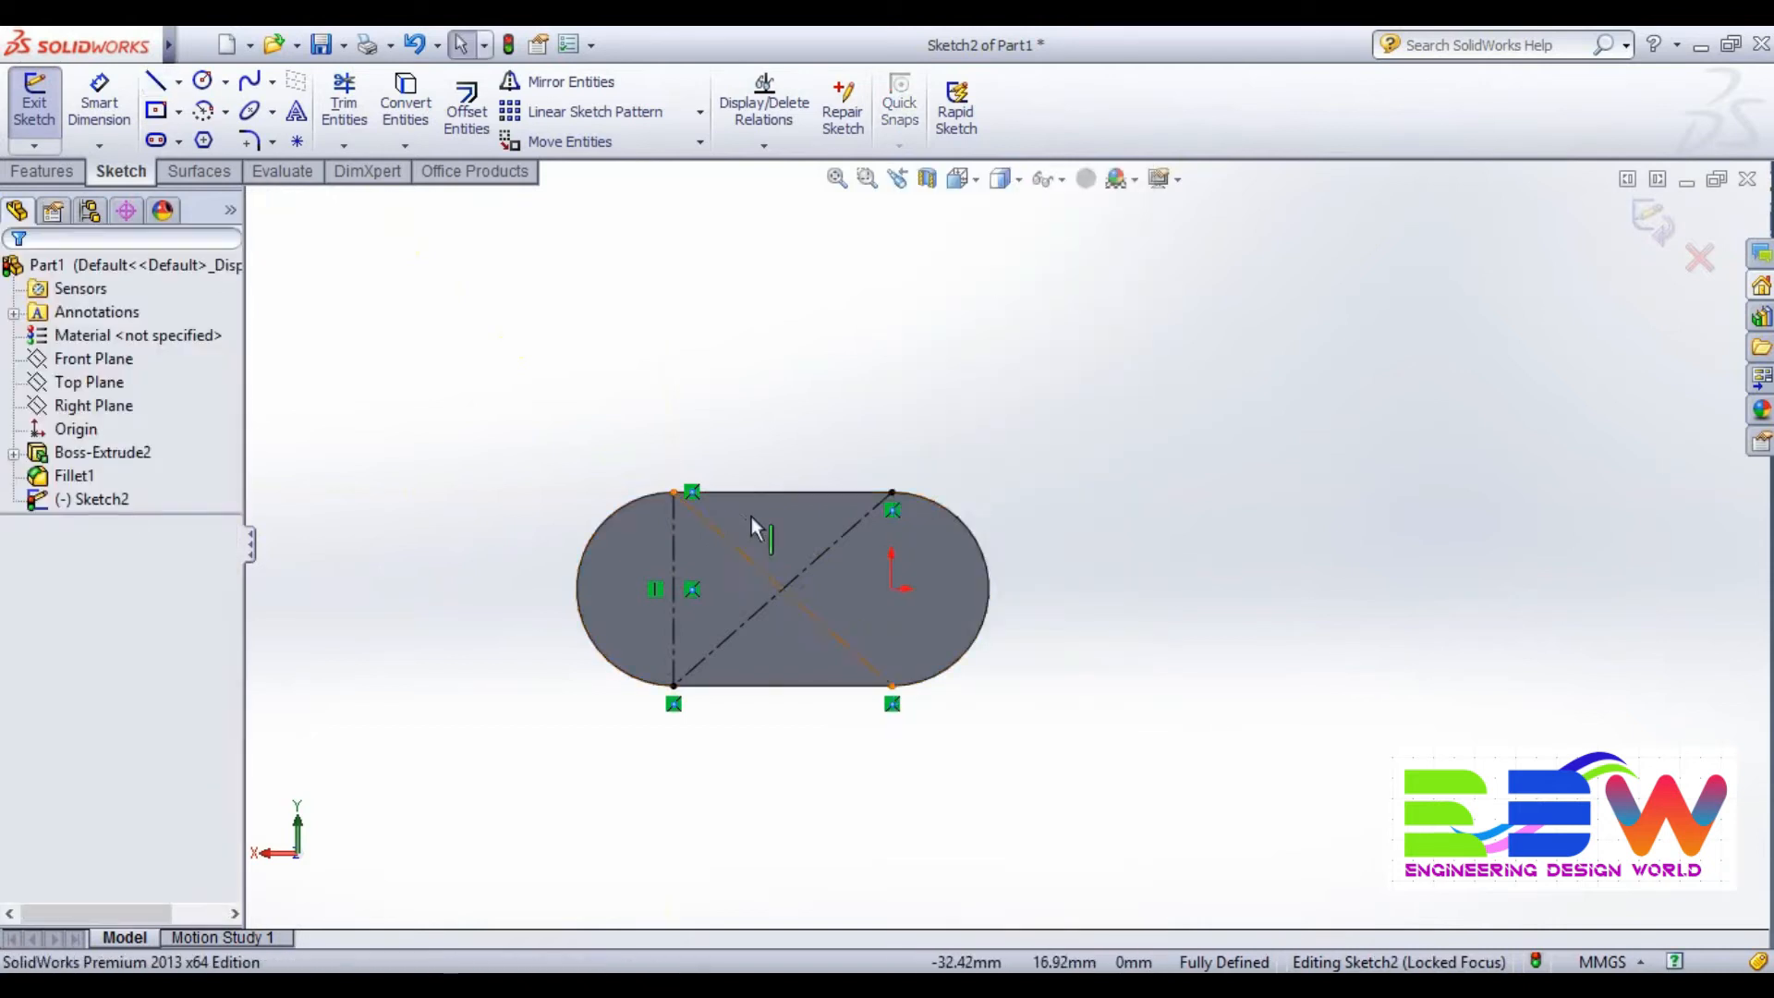
Sketch two circles centred on the left vertical centerline, the upper about 5 mm and the lower about 5.7 mm in radius.
left_click(202, 81)
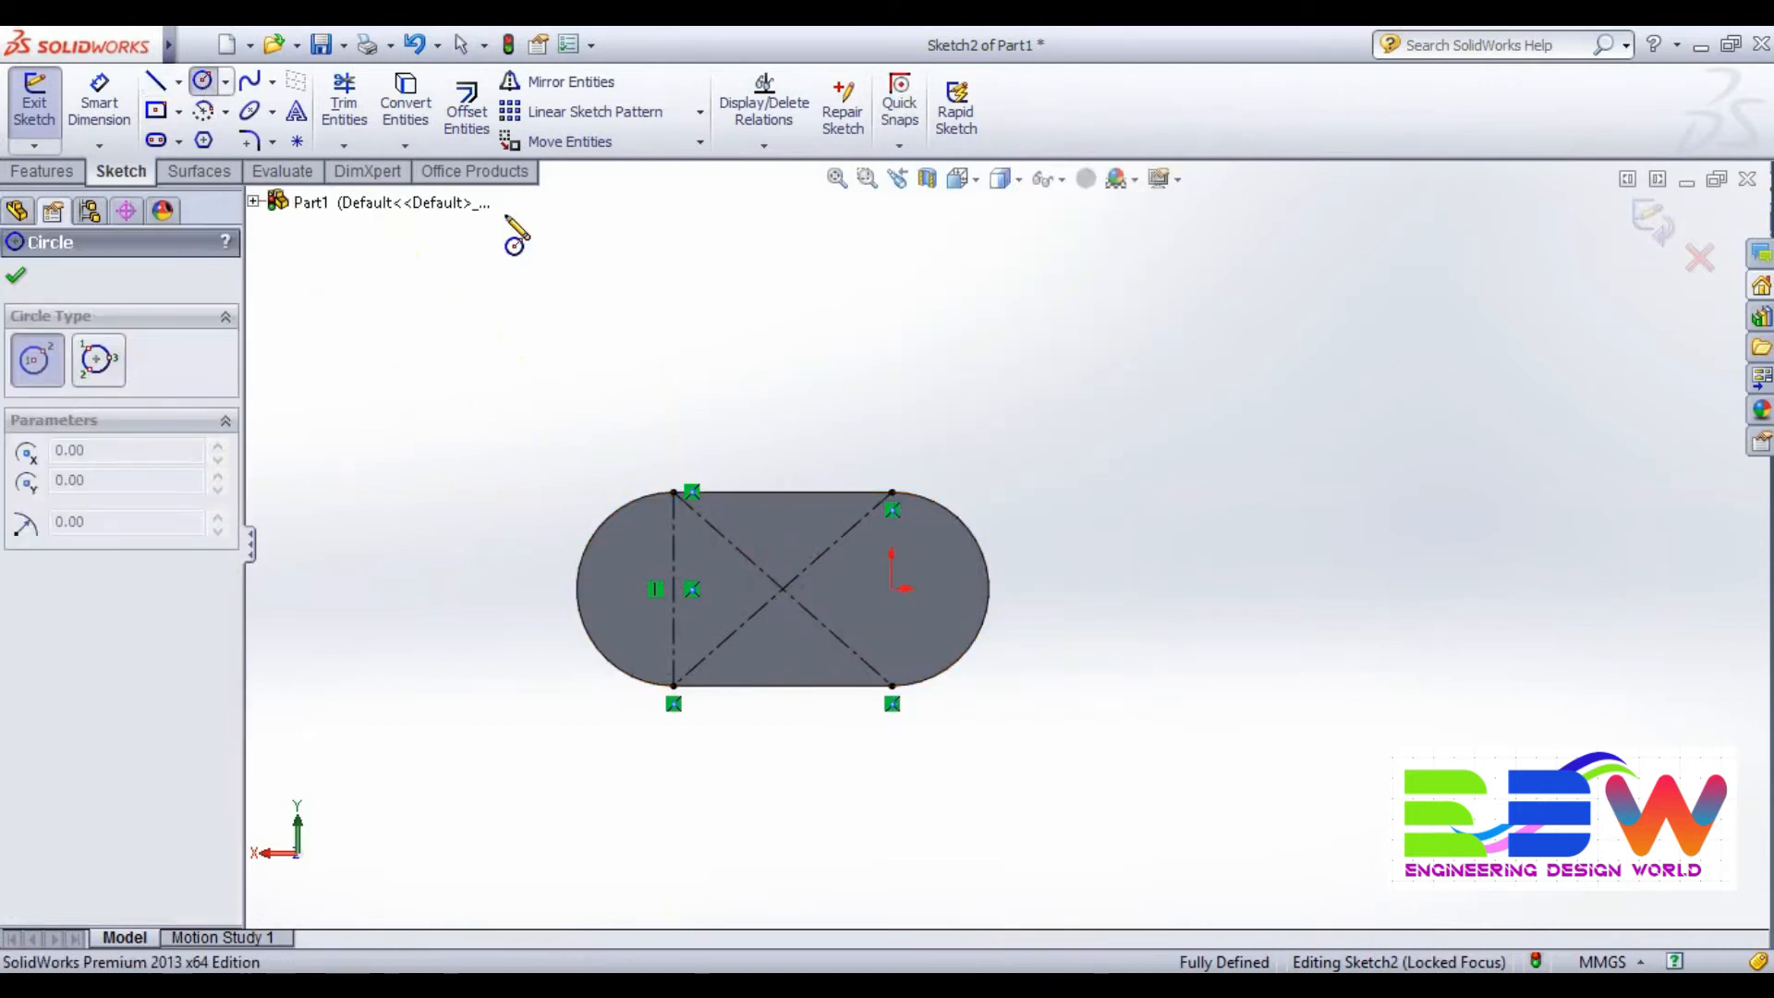
left_click(676, 528)
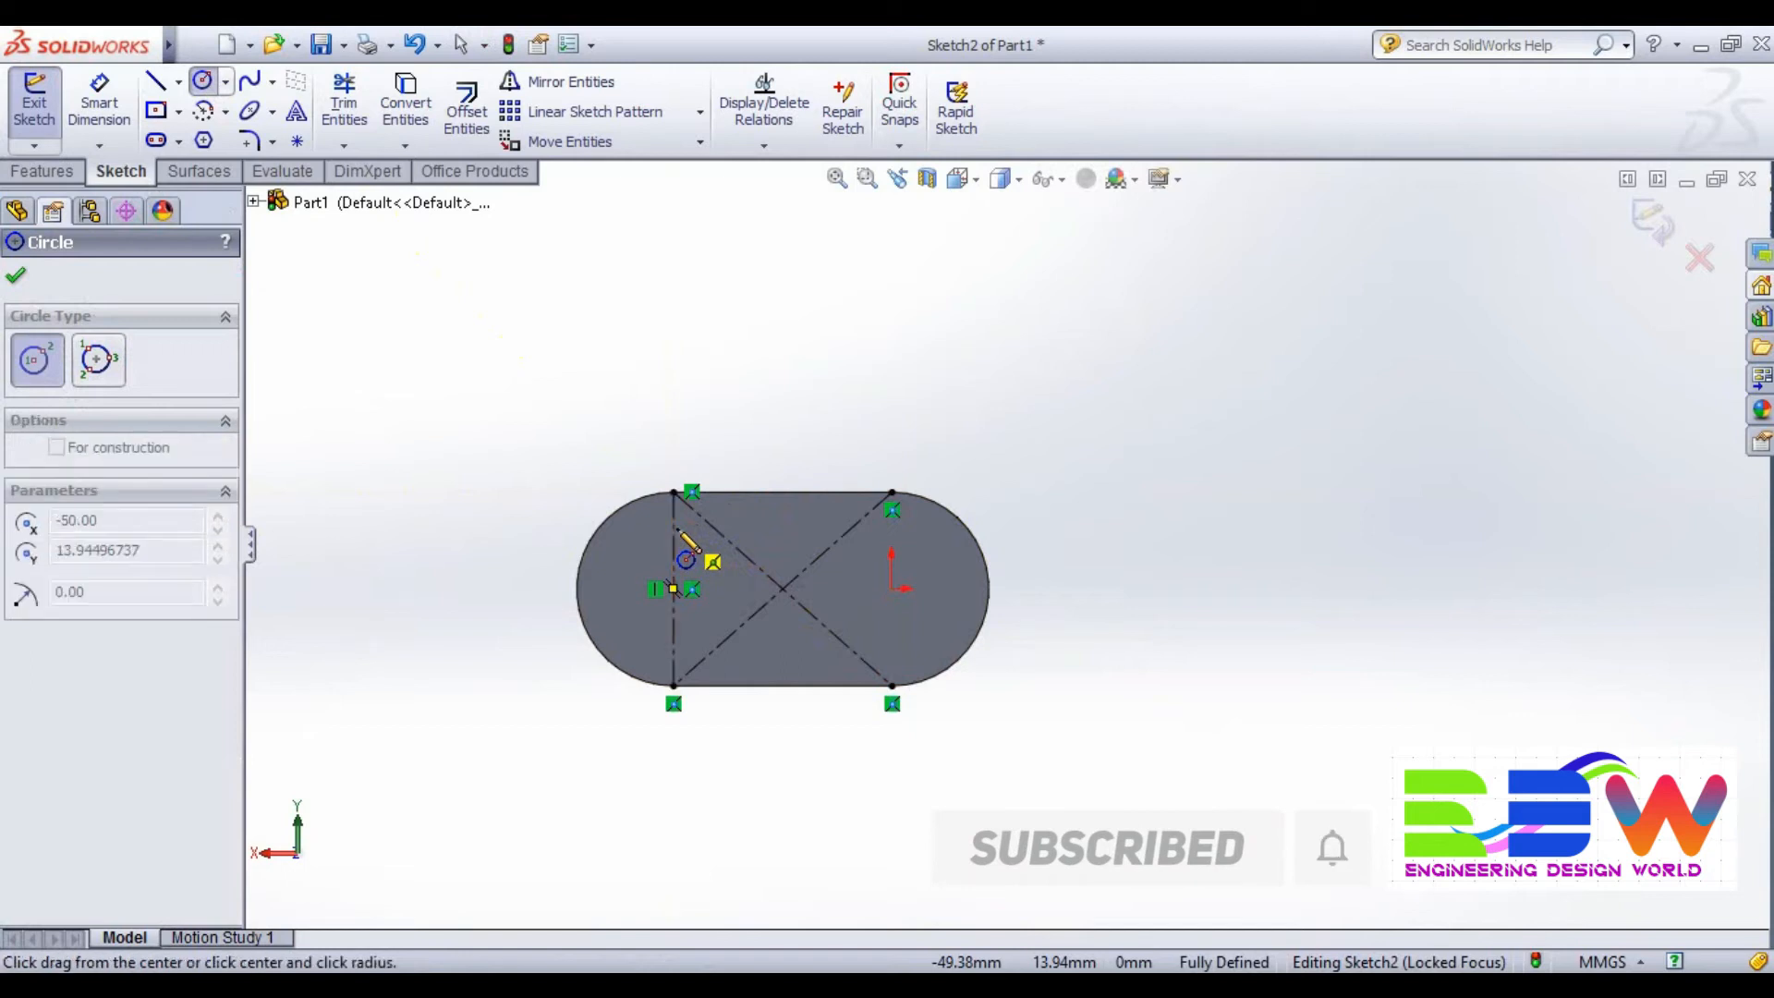
left_click(695, 556)
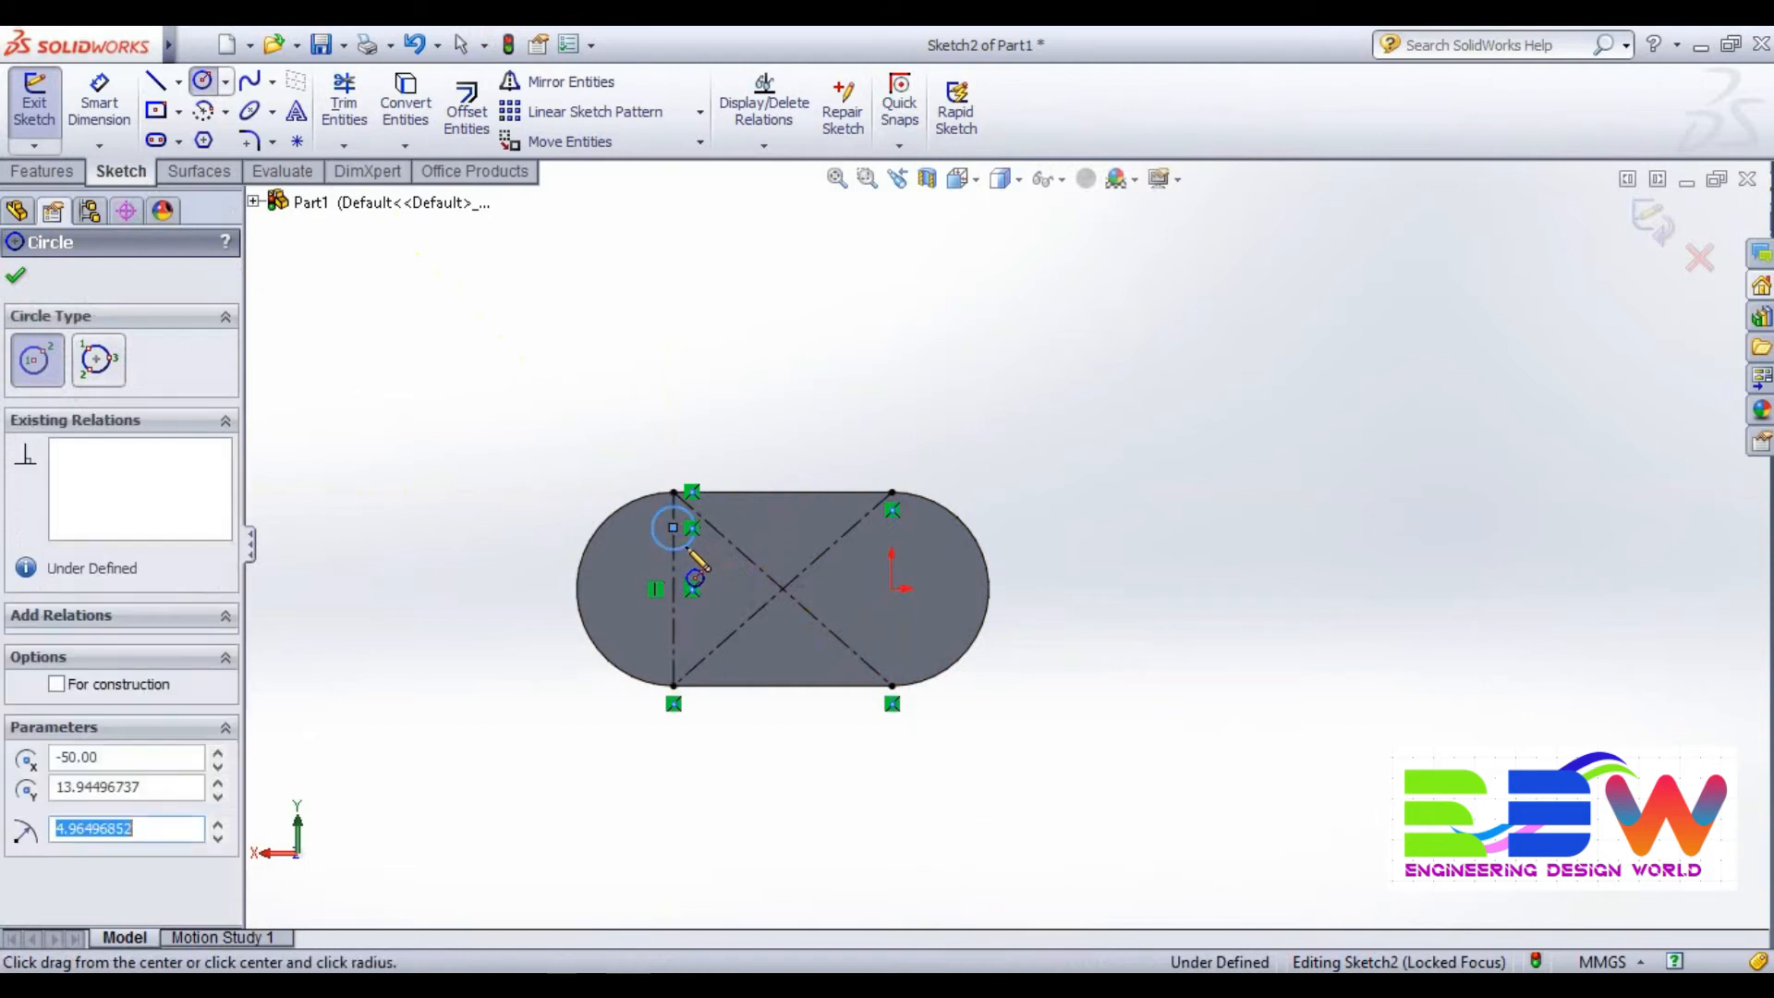
left_click(674, 650)
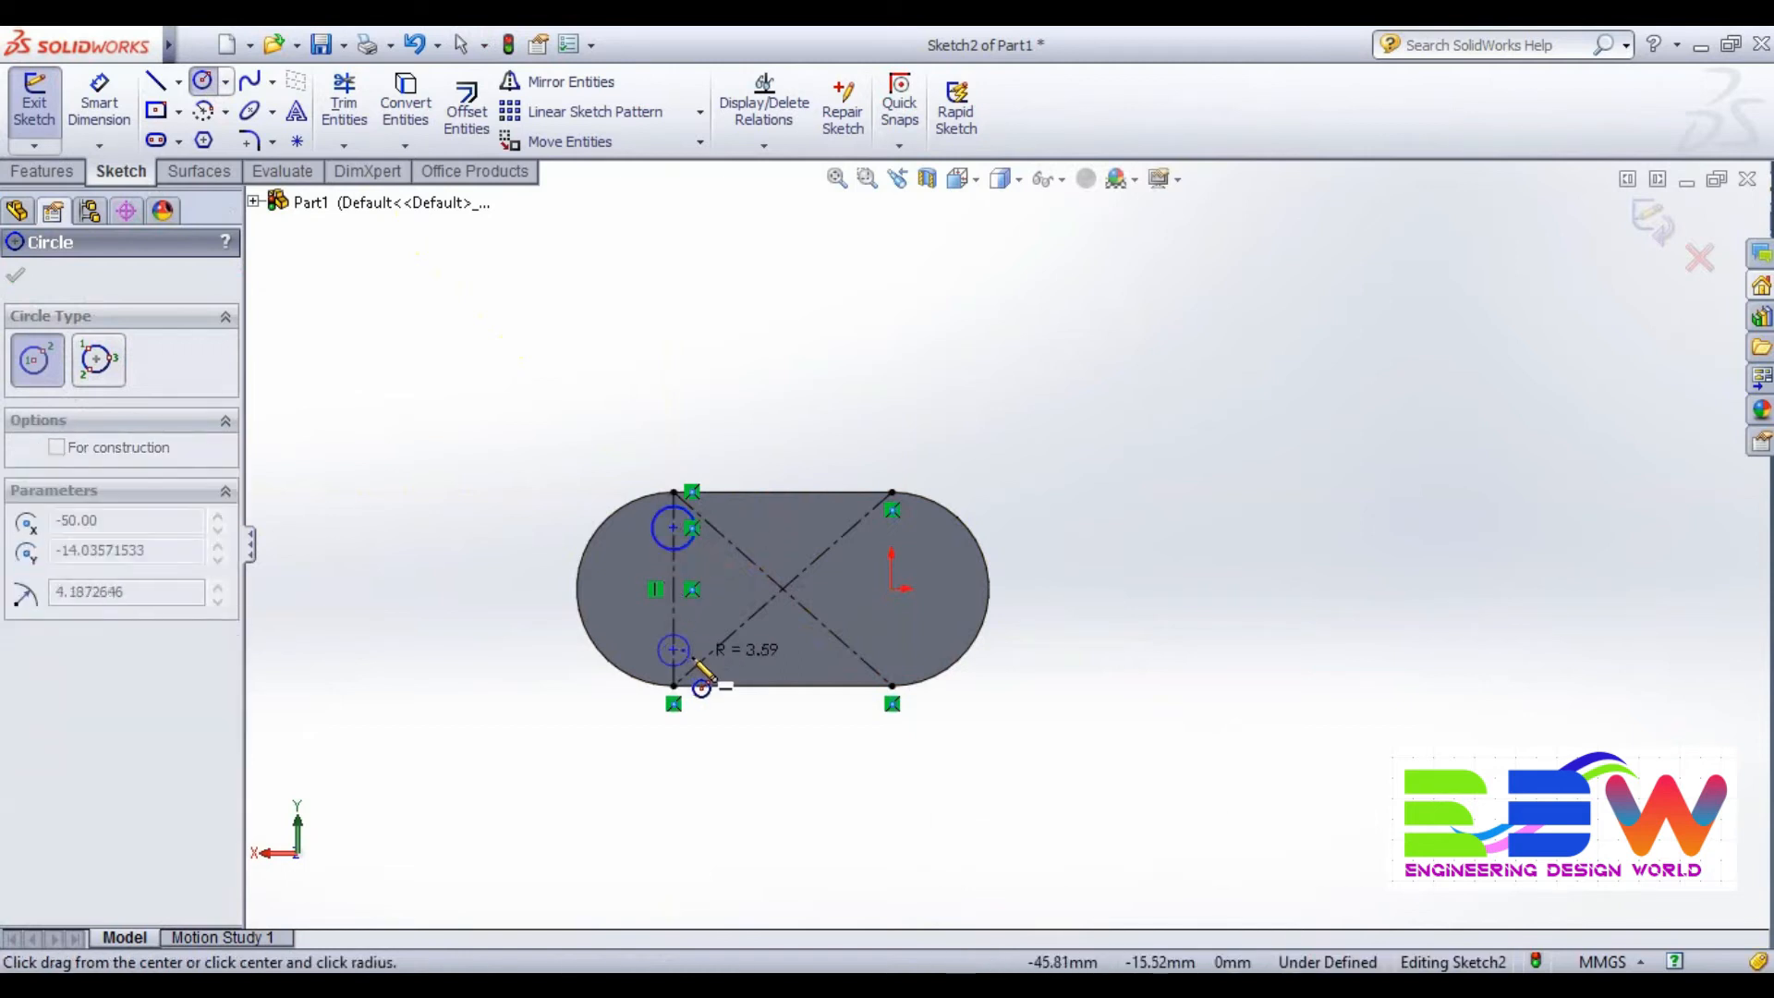
left_click(707, 682)
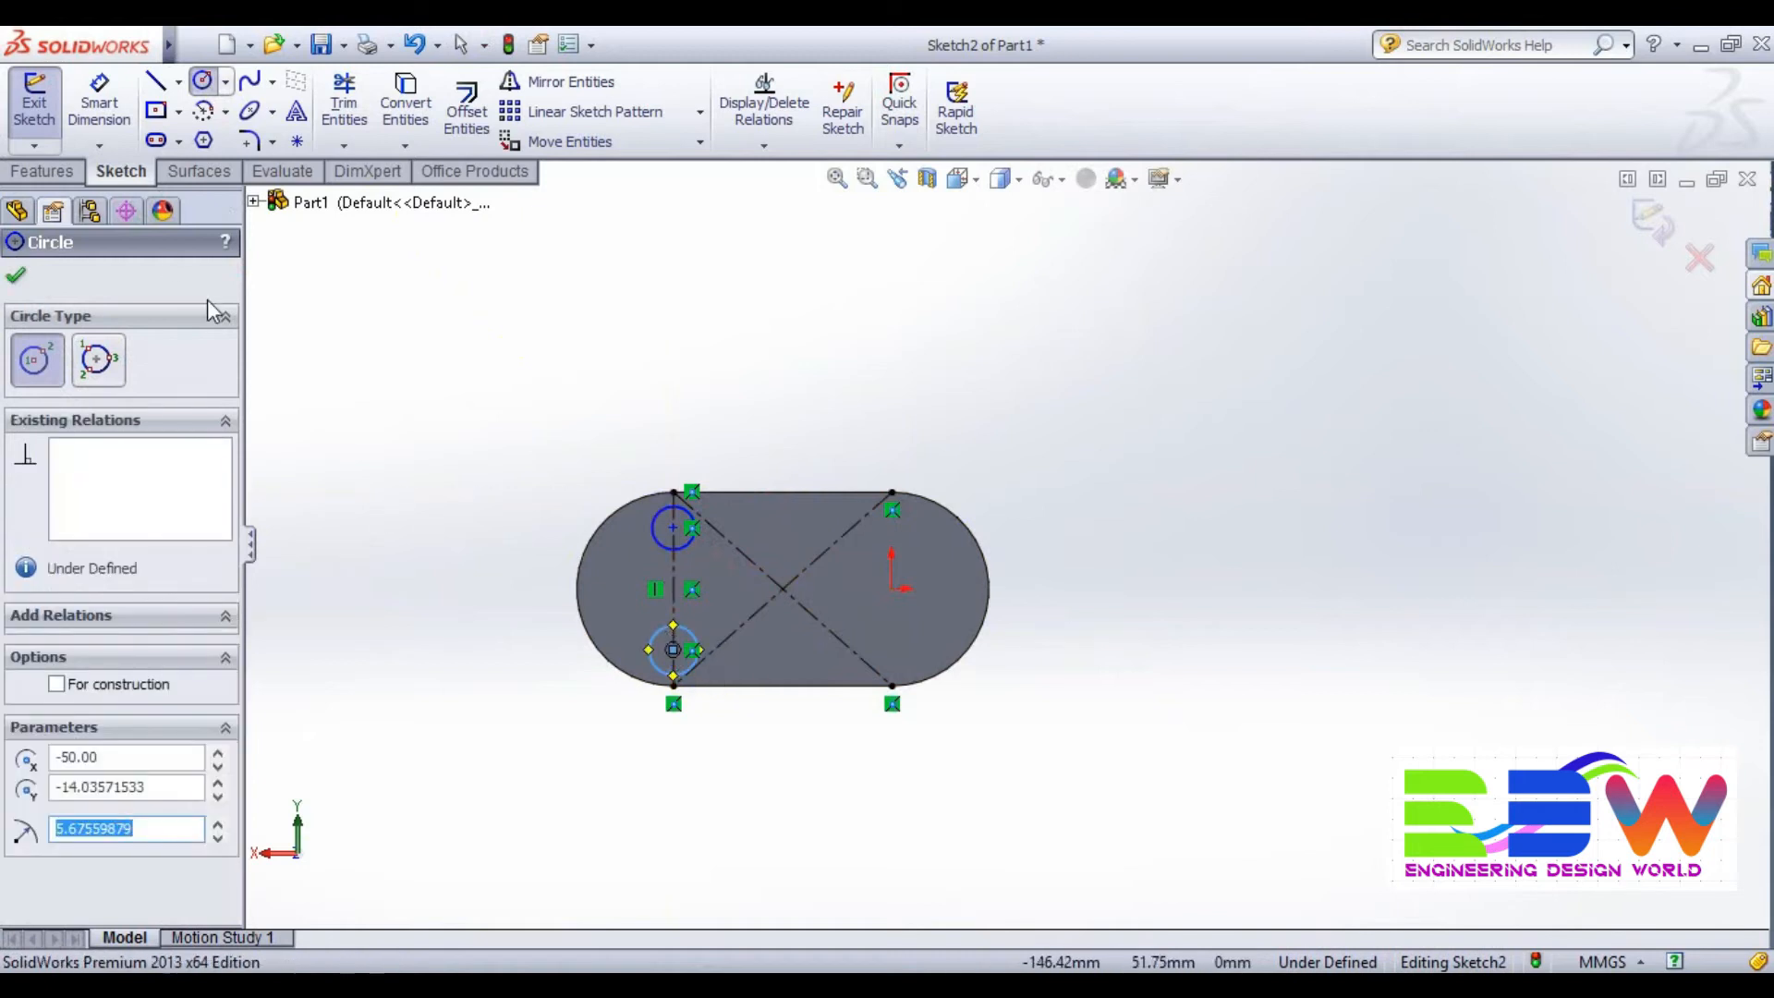
Draw a vertical construction centerline joining the two endpoints of the plate's right arc.
left_click(179, 82)
left_click(218, 135)
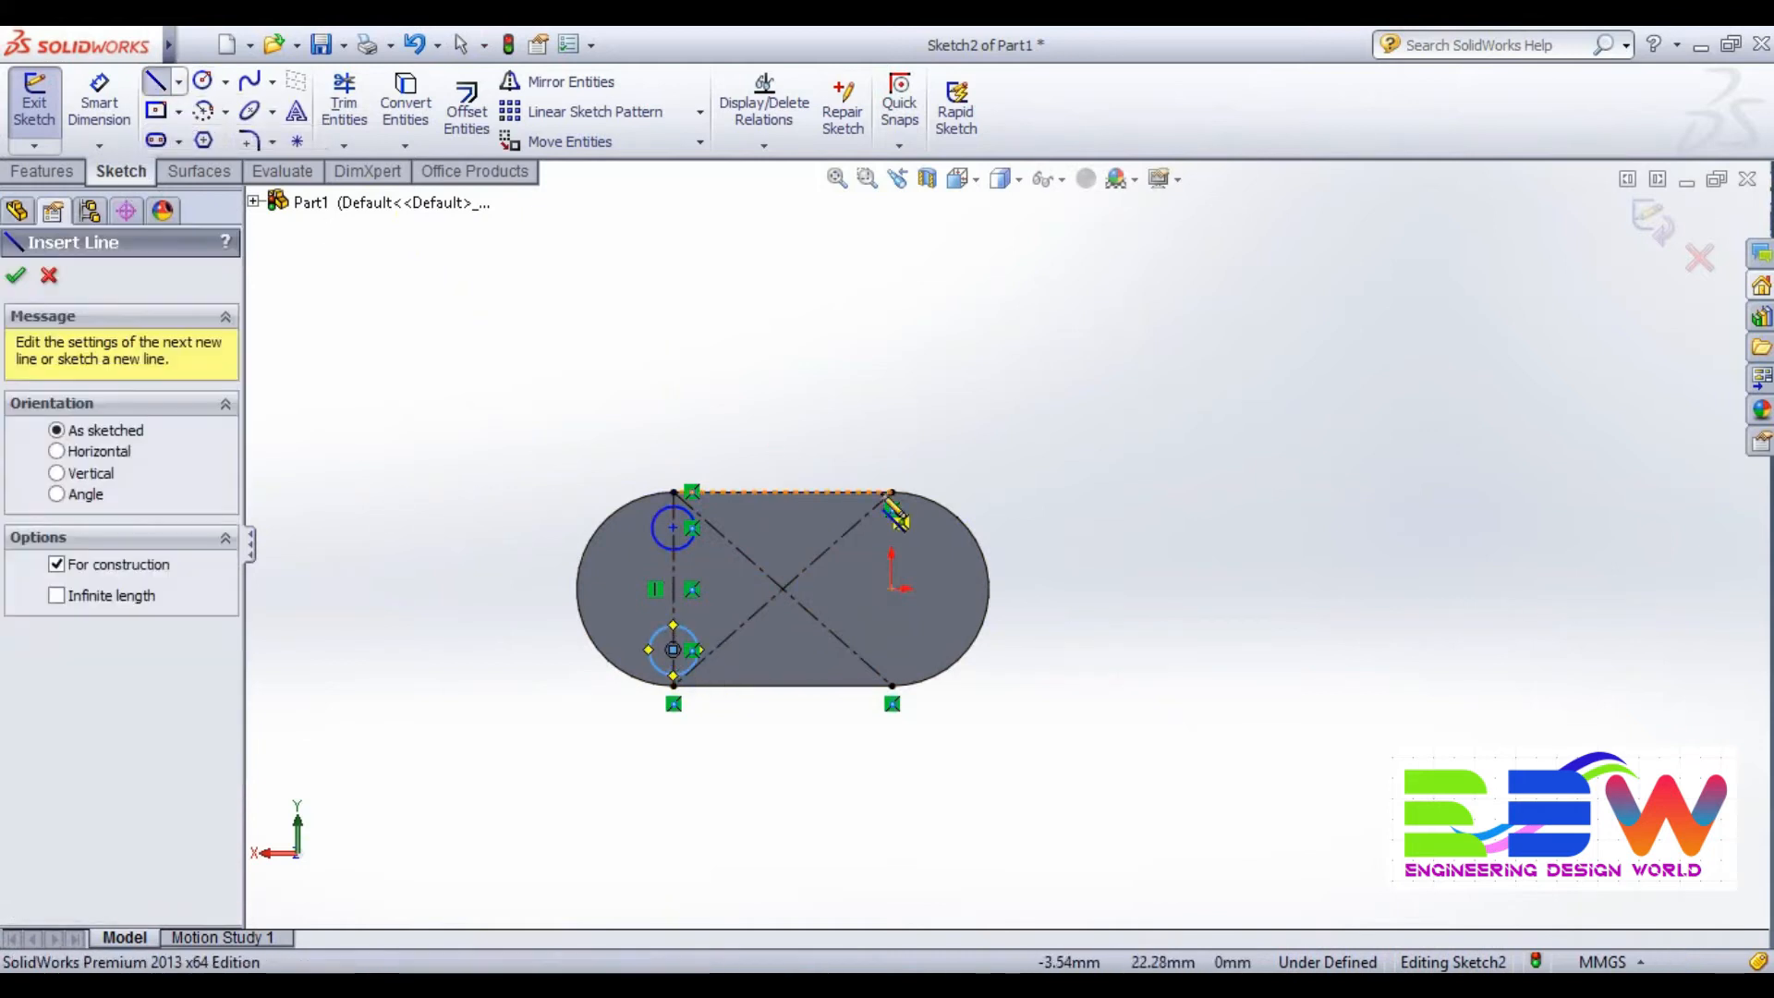
left_click(891, 492)
left_click(892, 685)
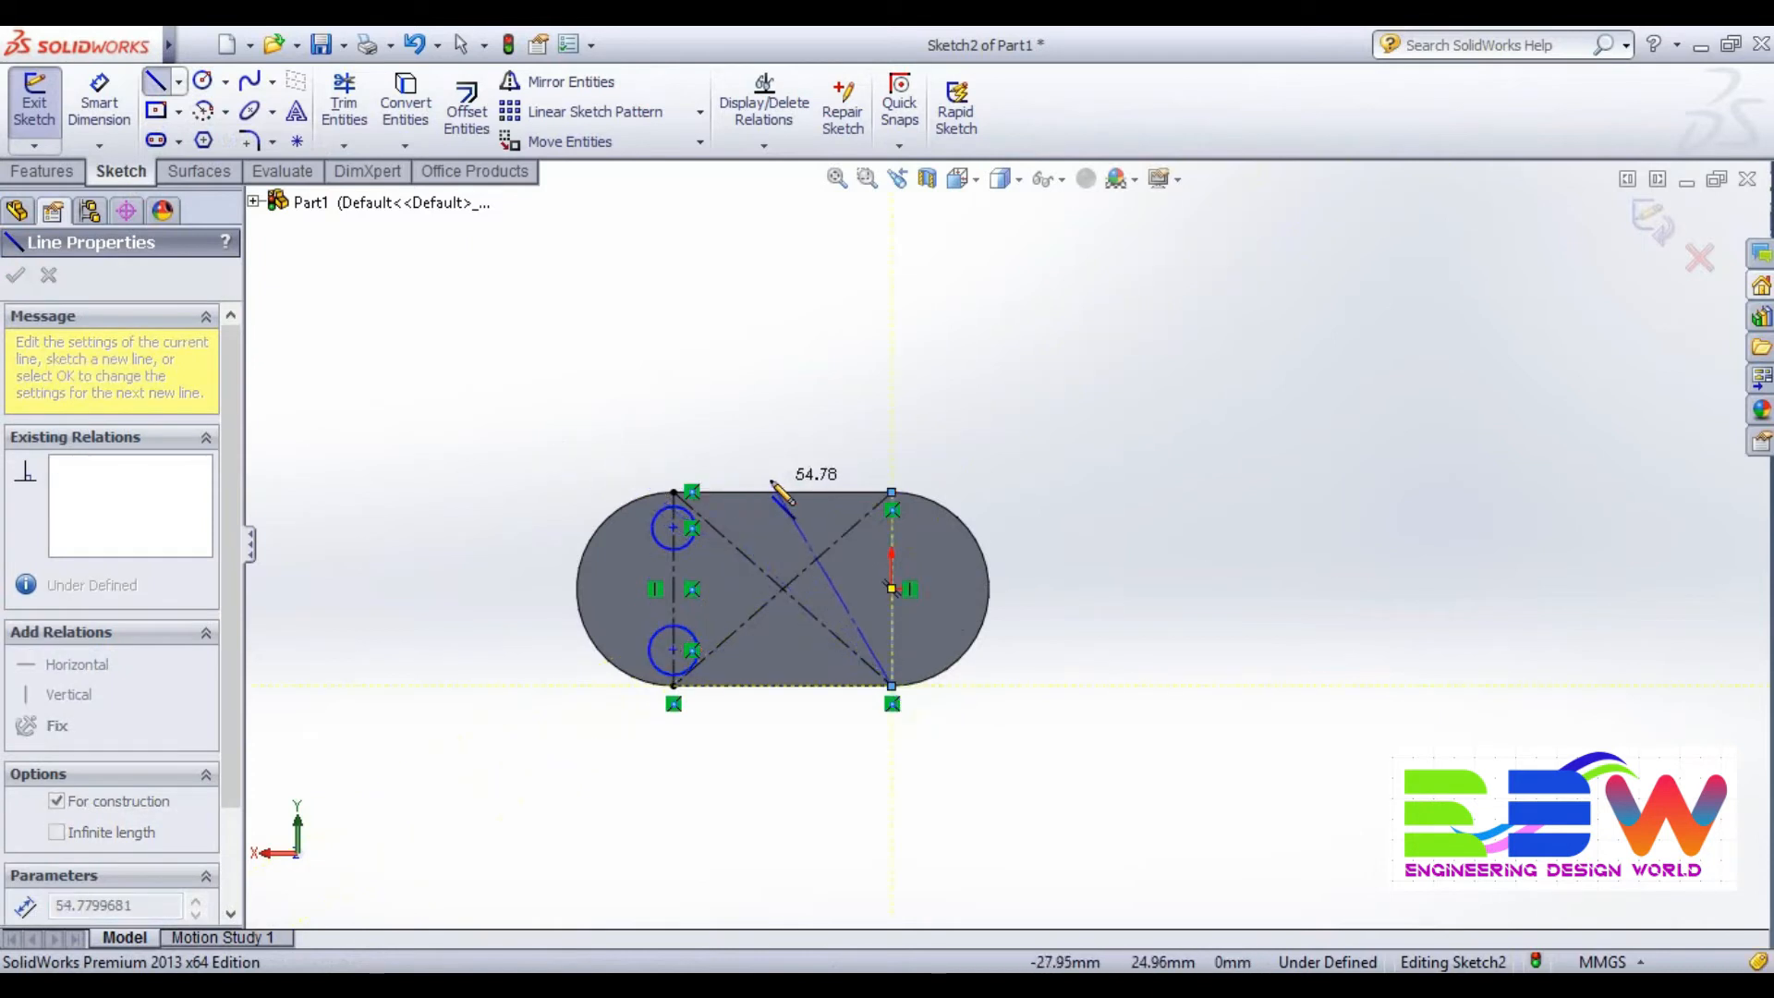
key("Escape")
Sketch two circles on the right centerline, level with the left pair, the lower about 5.1 mm and the upper about 5.5 mm in radius.
left_click(200, 82)
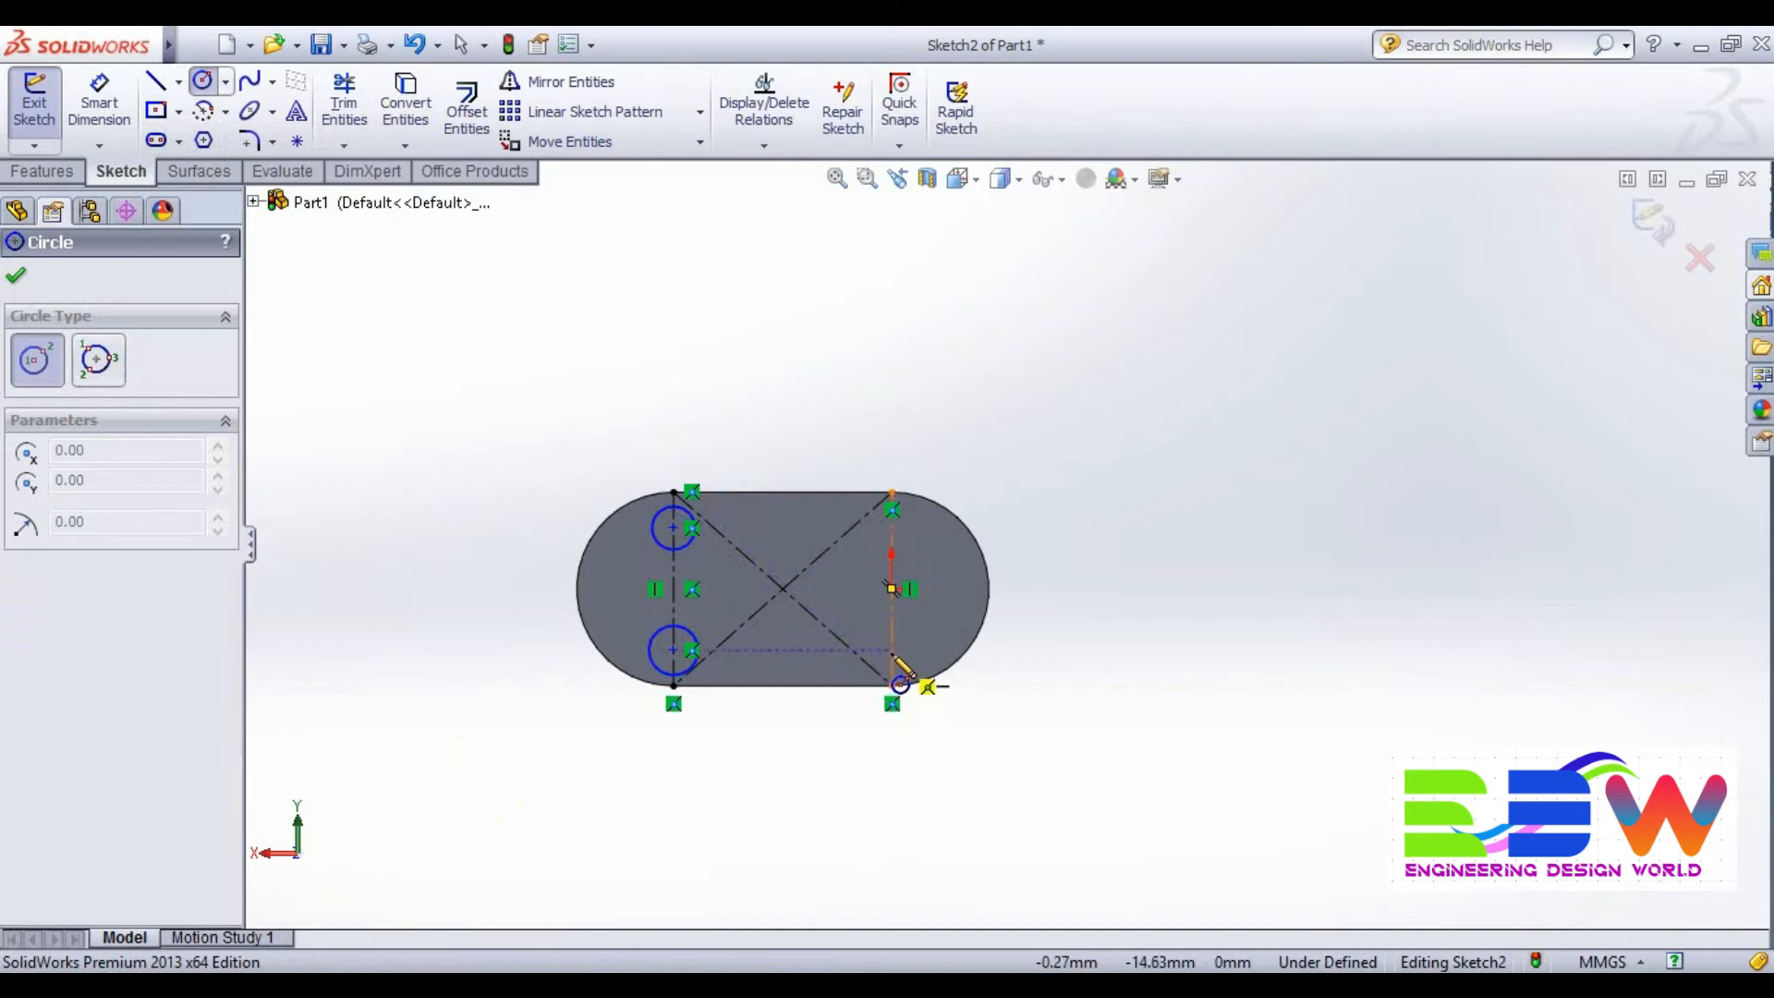
left_click(891, 649)
left_click(913, 658)
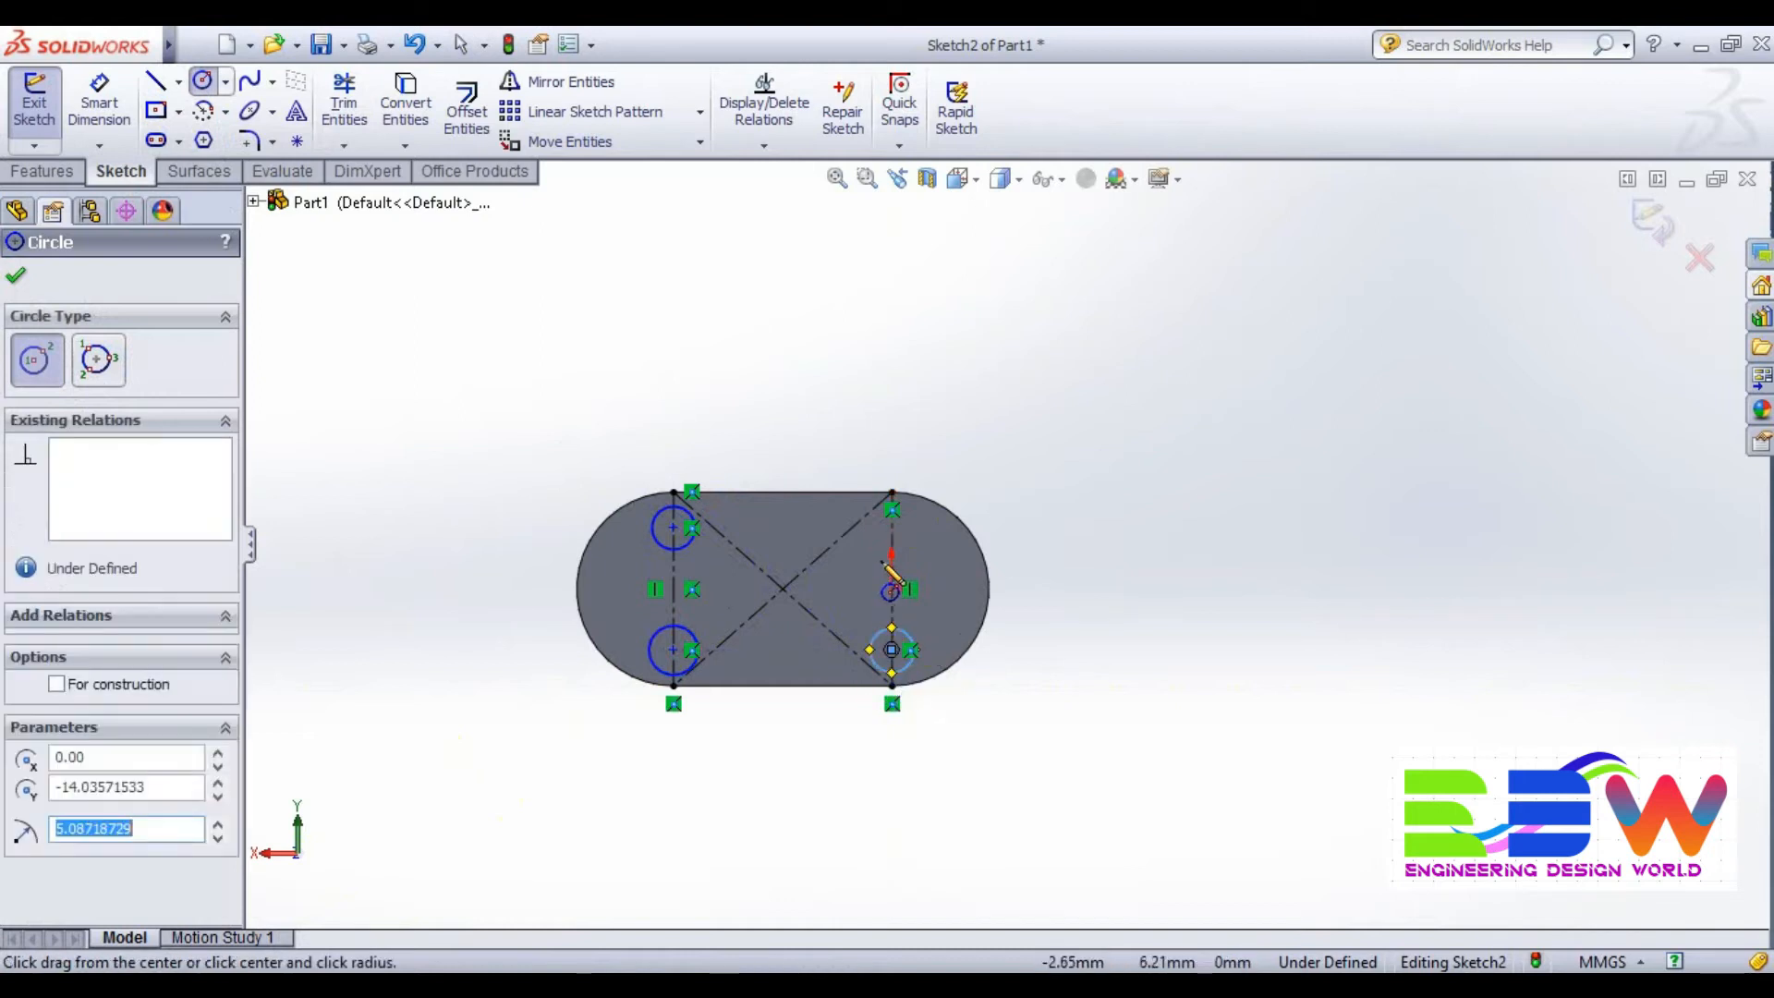
left_click(892, 527)
left_click(913, 530)
left_click(21, 277)
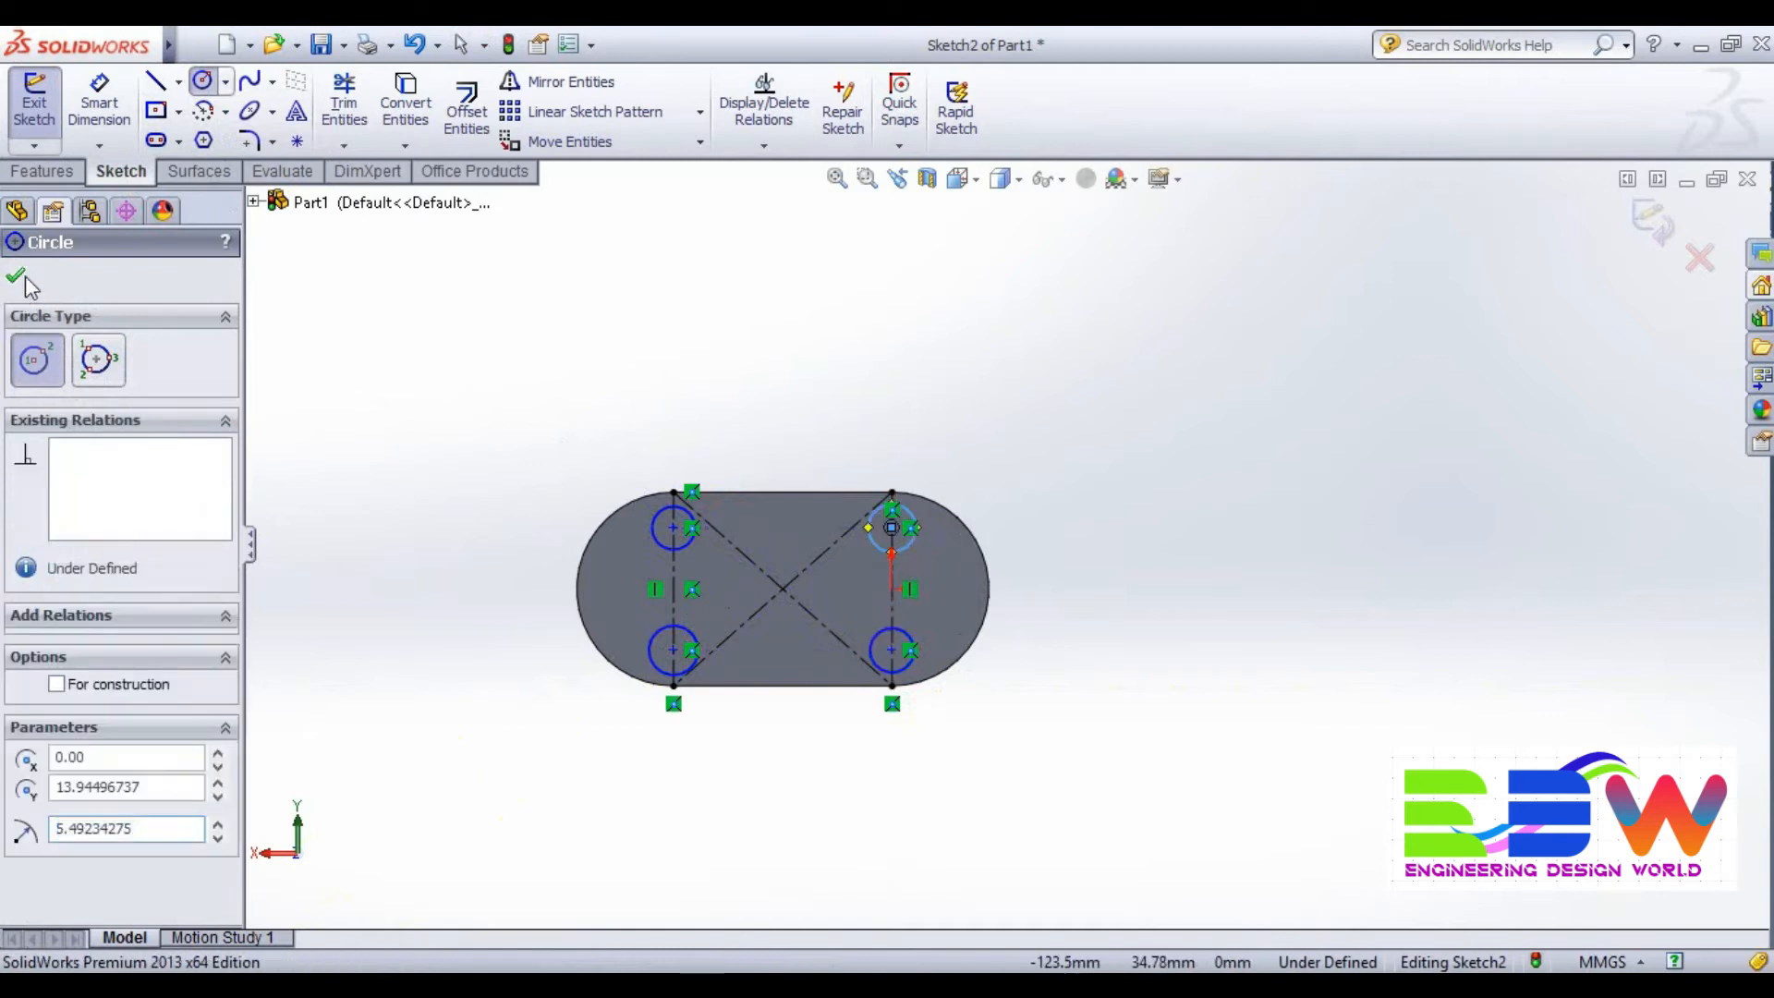
Dimension the upper-left circle with a diameter of 8 mm.
left_click(100, 104)
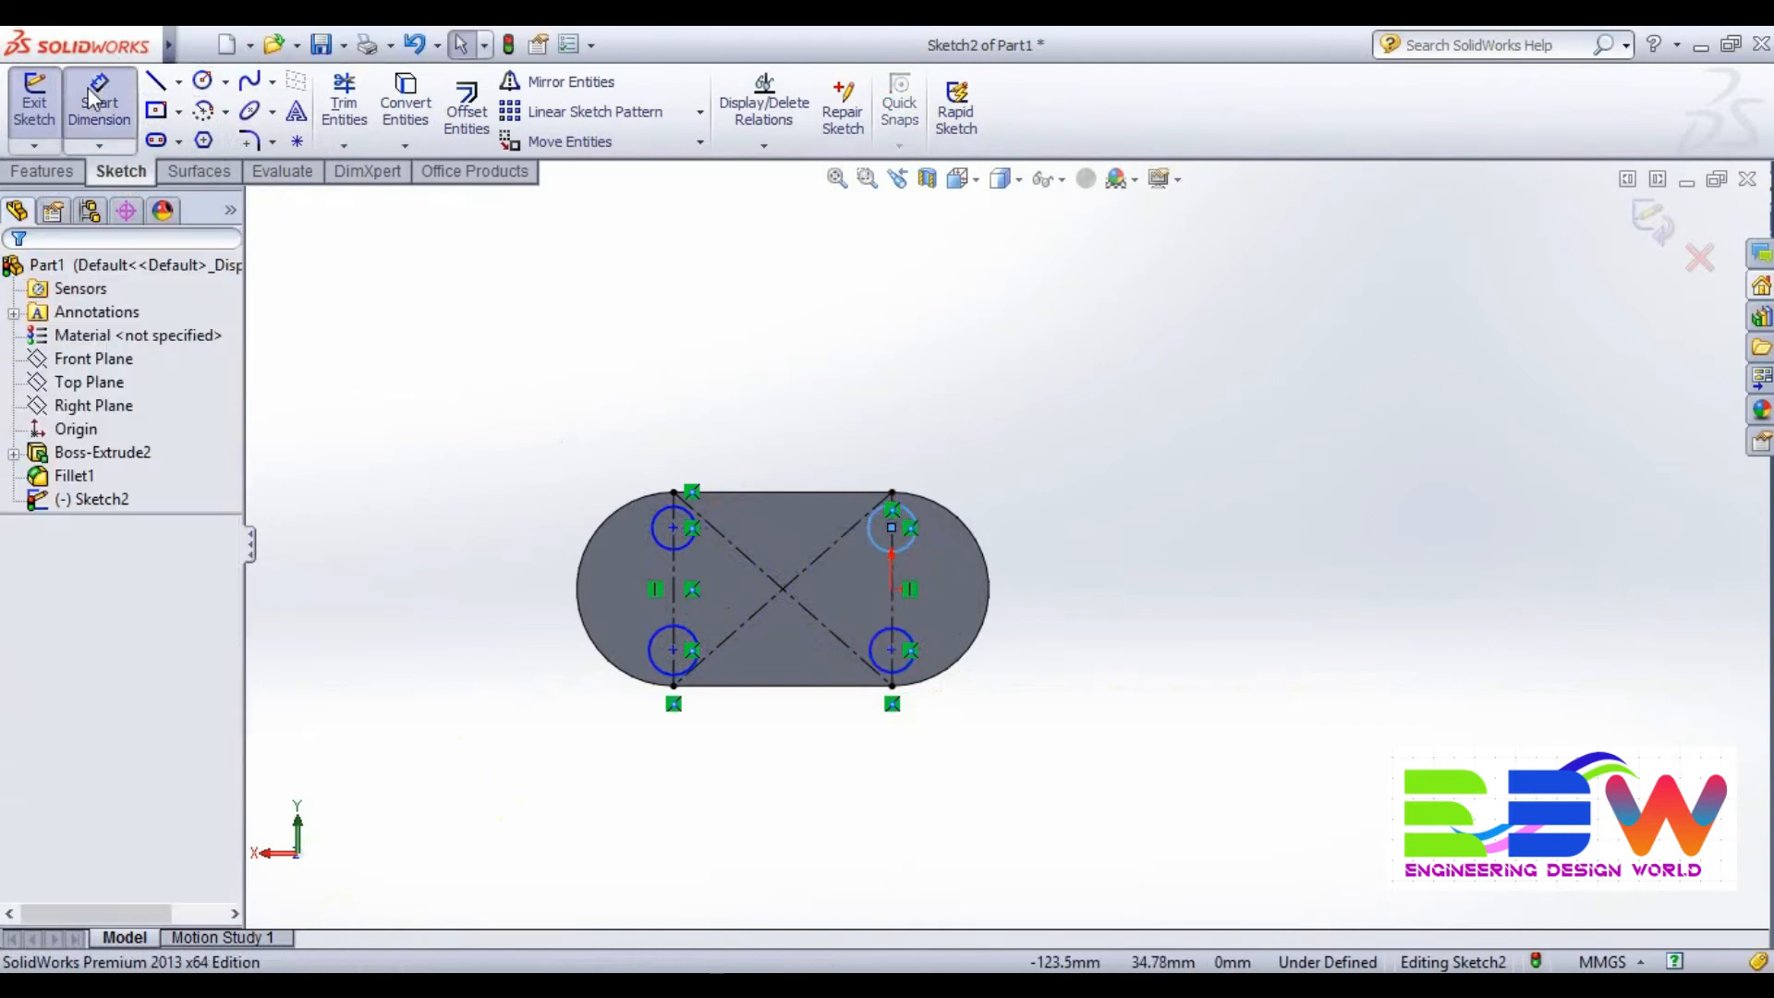
left_click(660, 545)
left_click(558, 542)
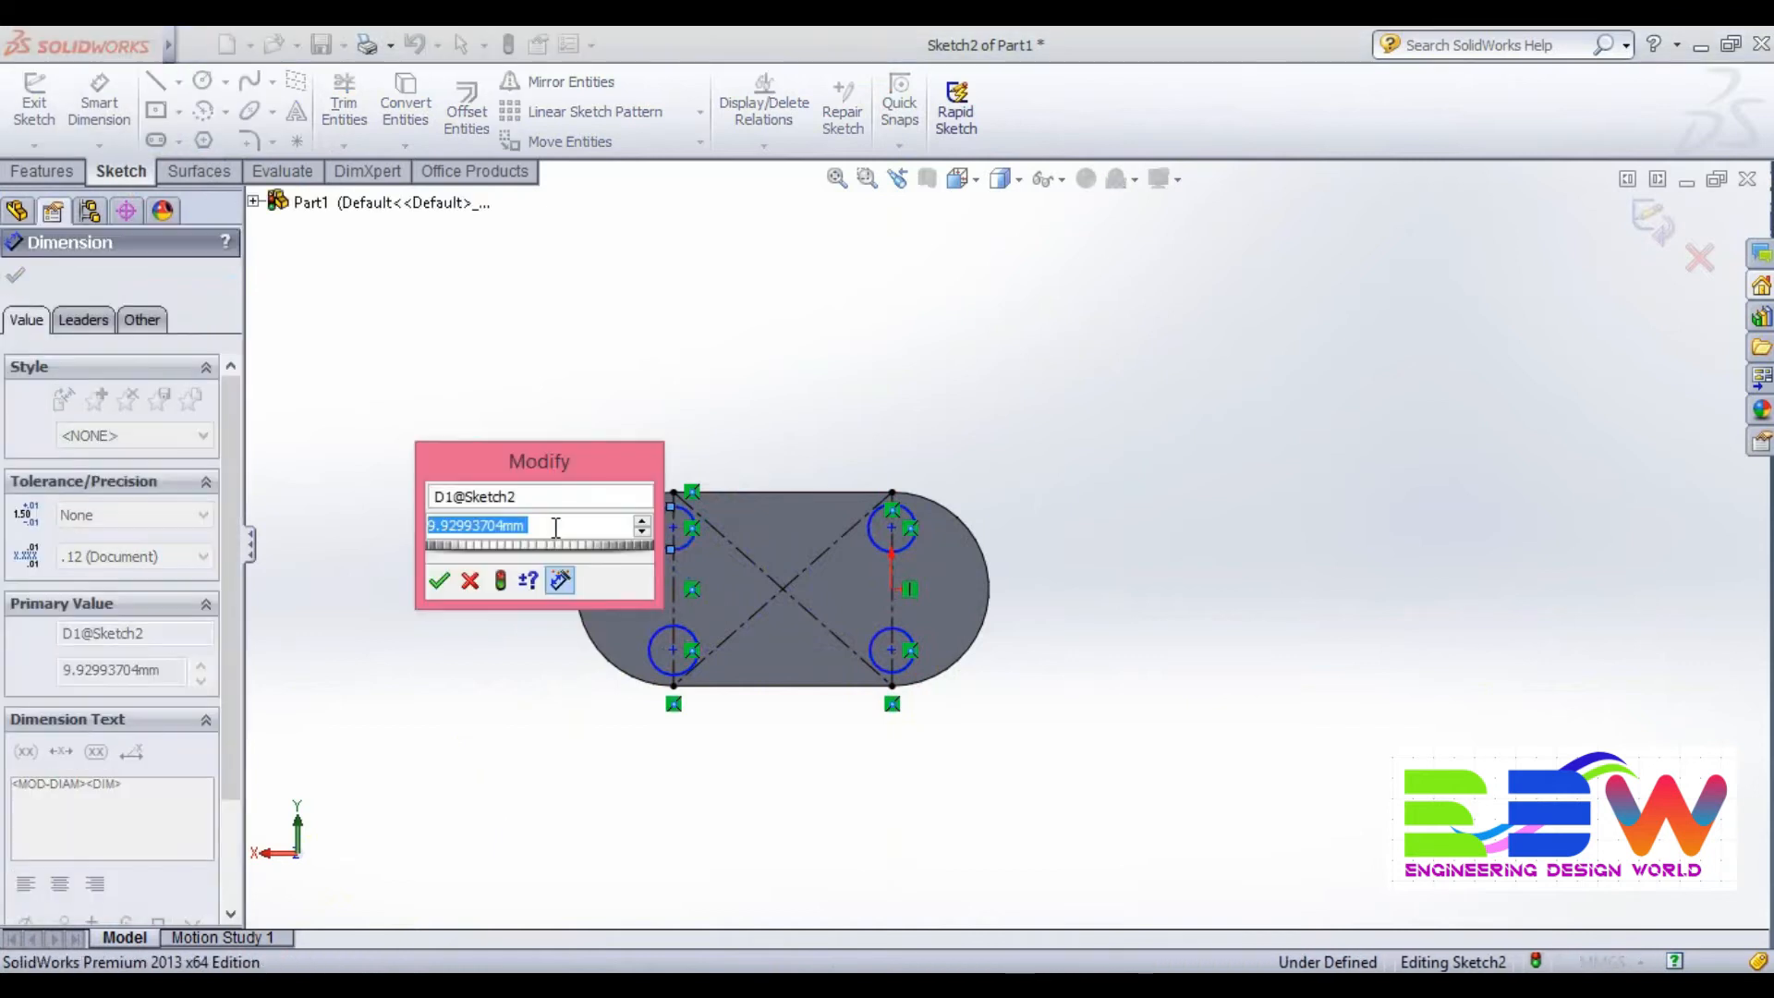
type("8")
key("Return")
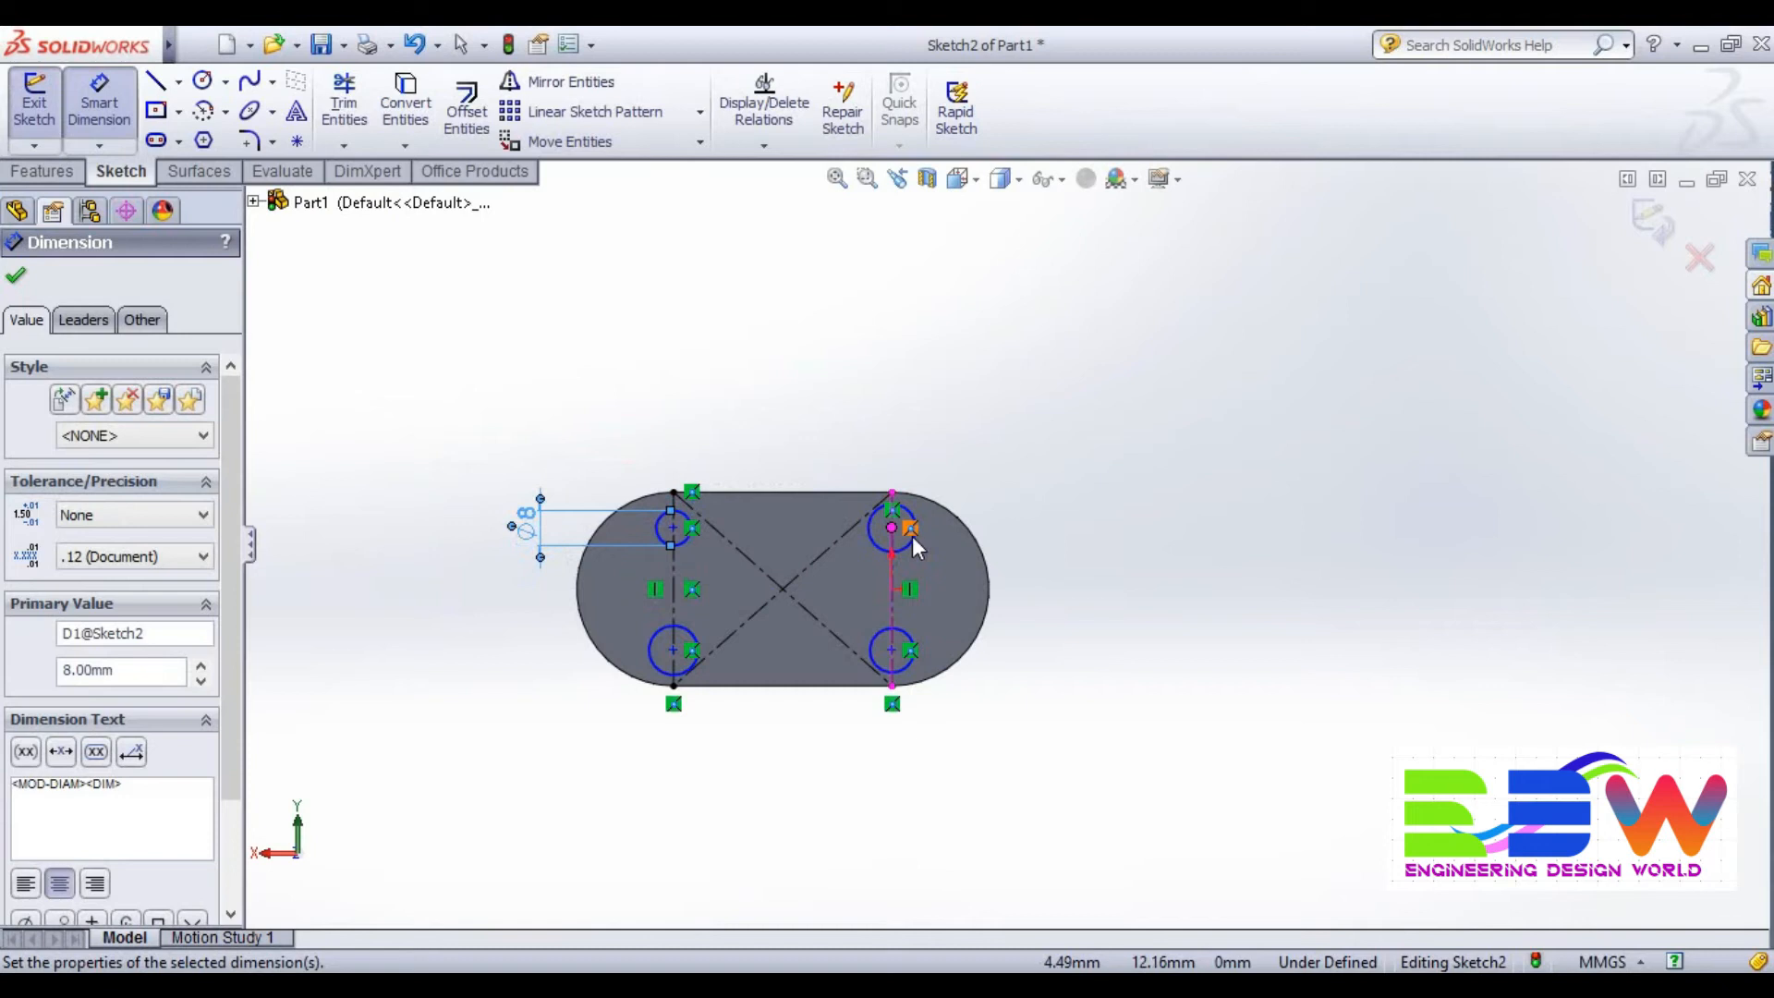
key("Escape")
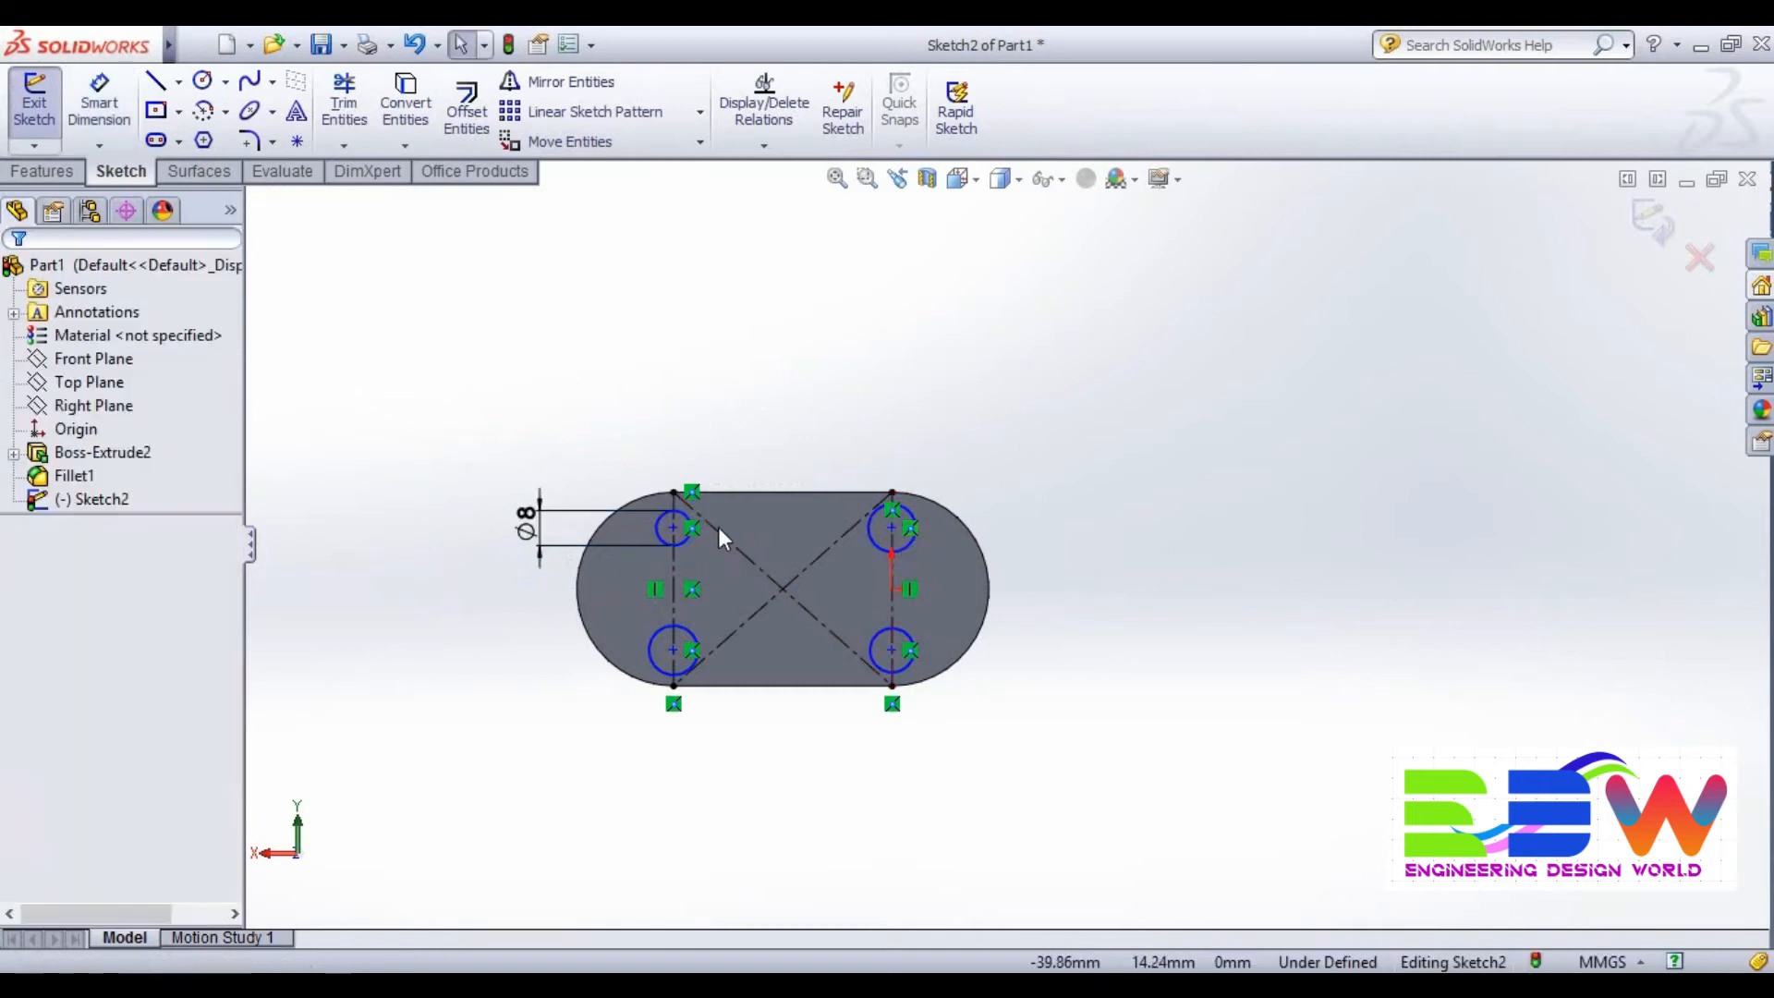
Make all four circles the same size with an Equal relation.
left_click(695, 639)
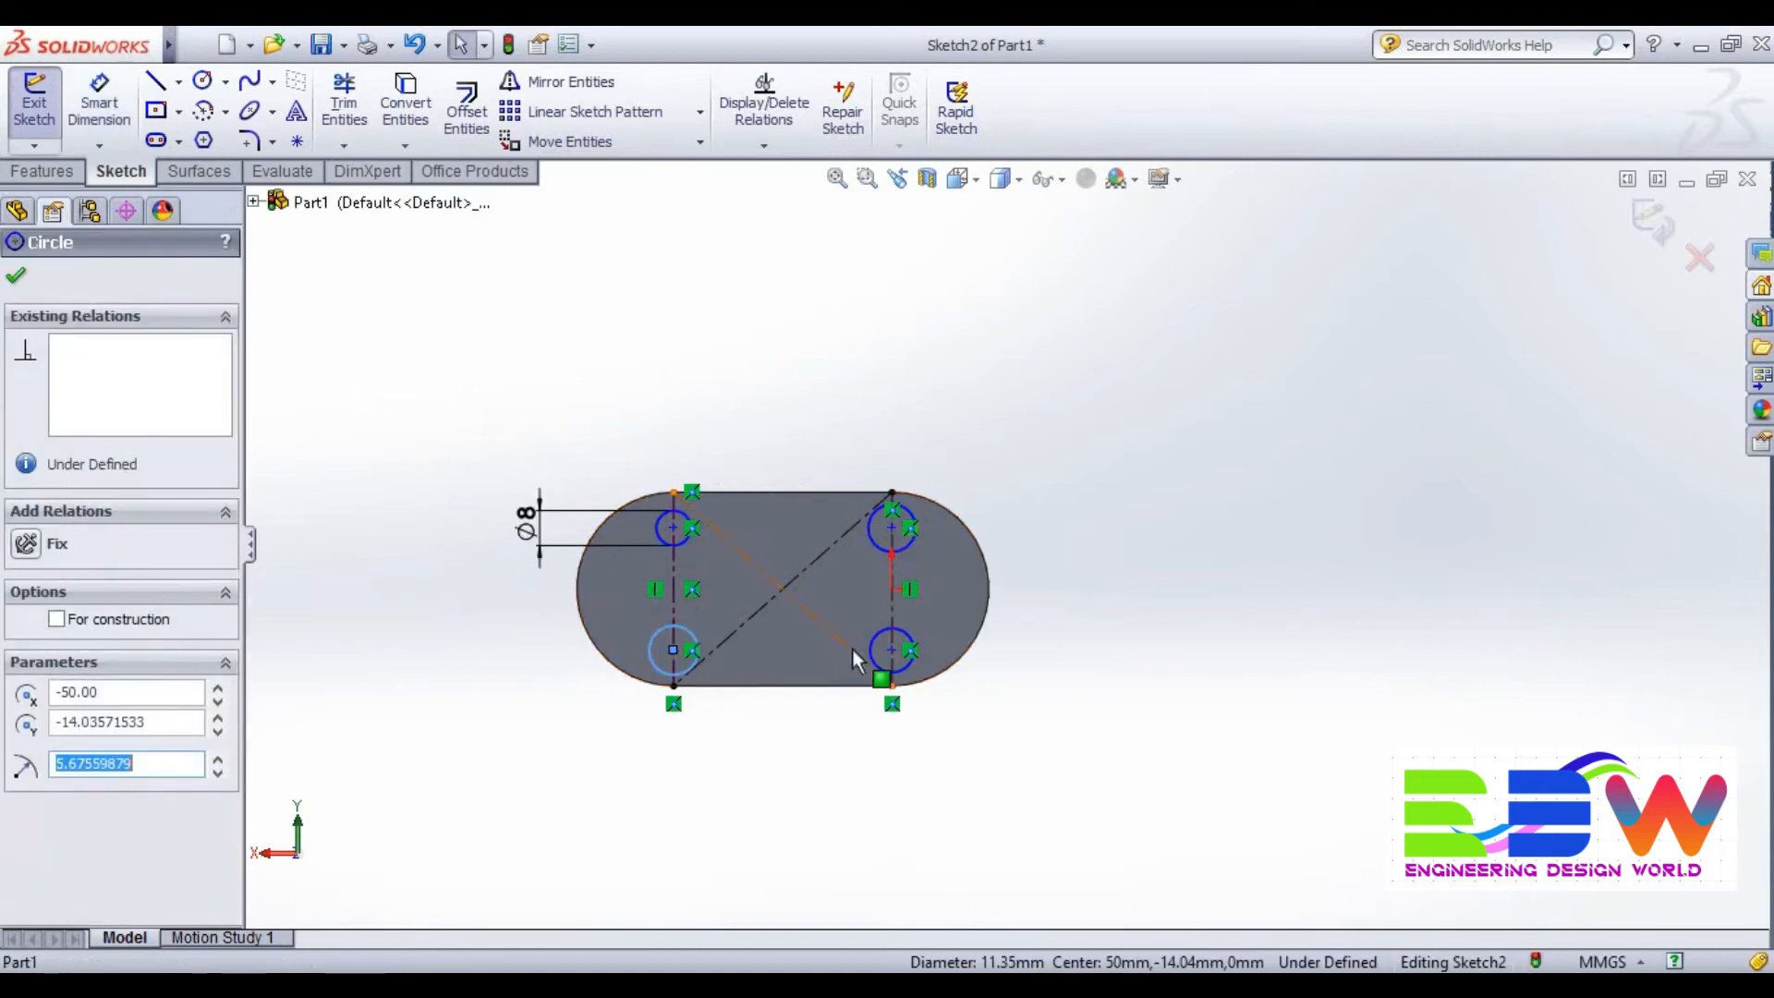
left_click(877, 654, "ctrl")
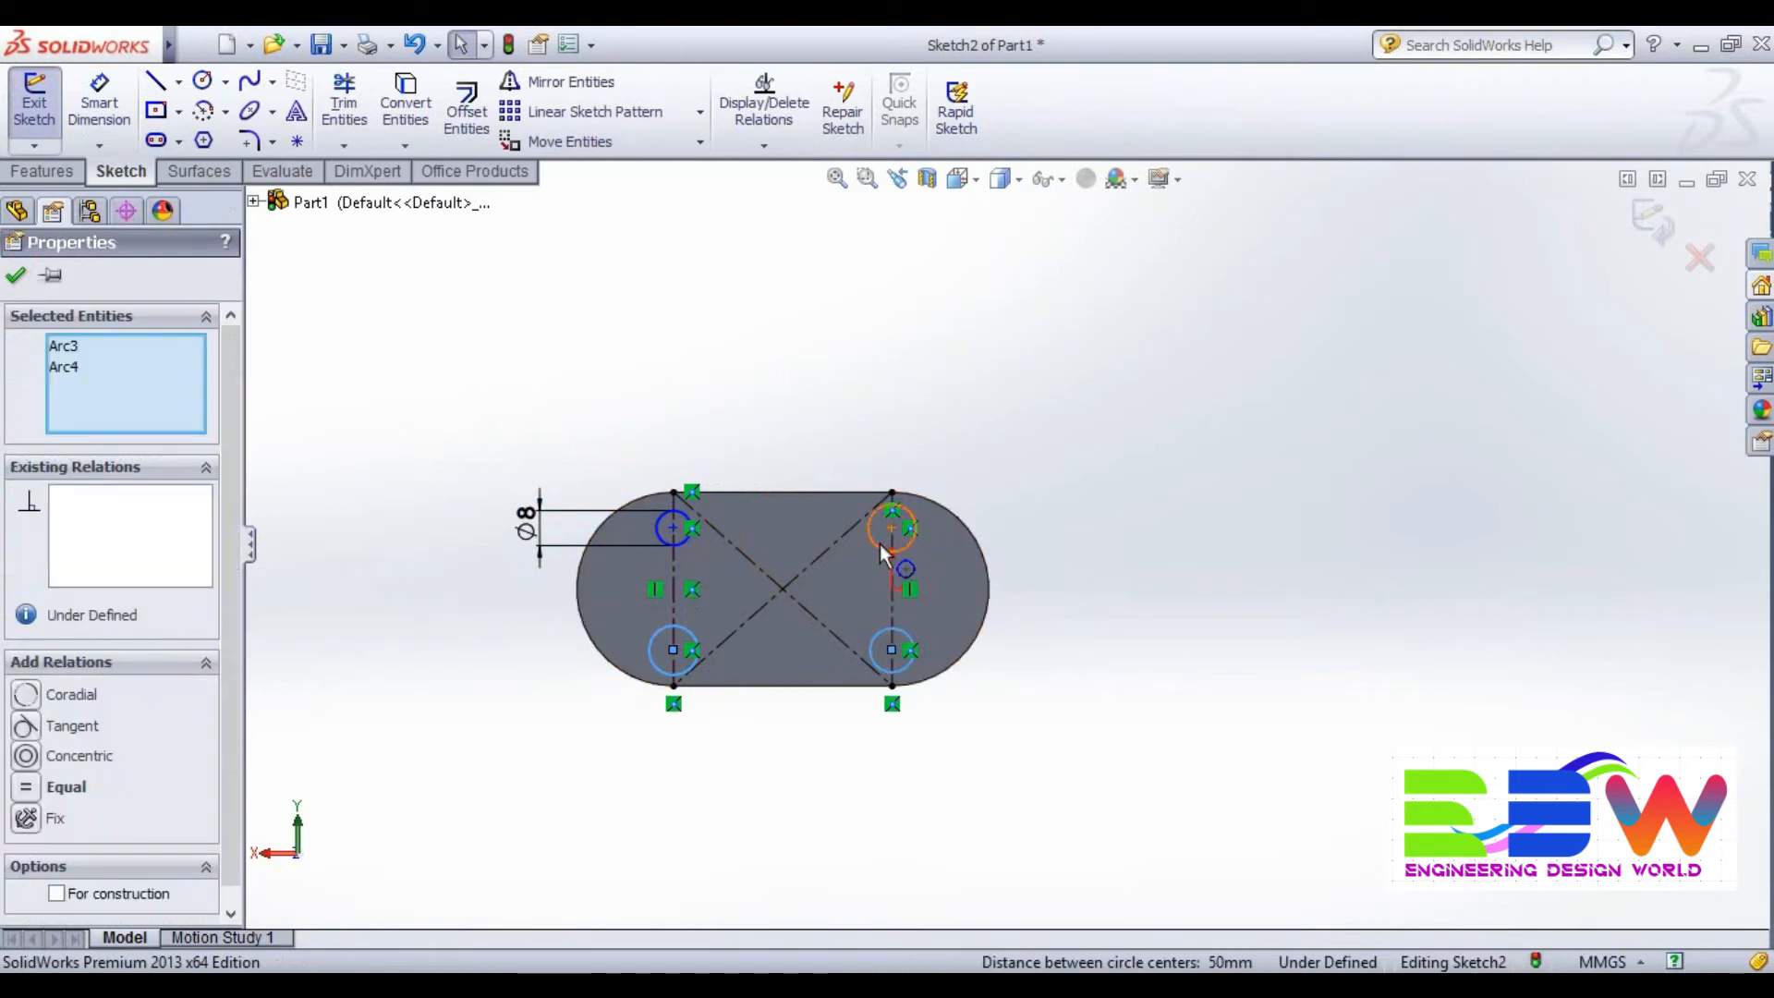
left_click(879, 543, "ctrl")
left_click(676, 543, "ctrl")
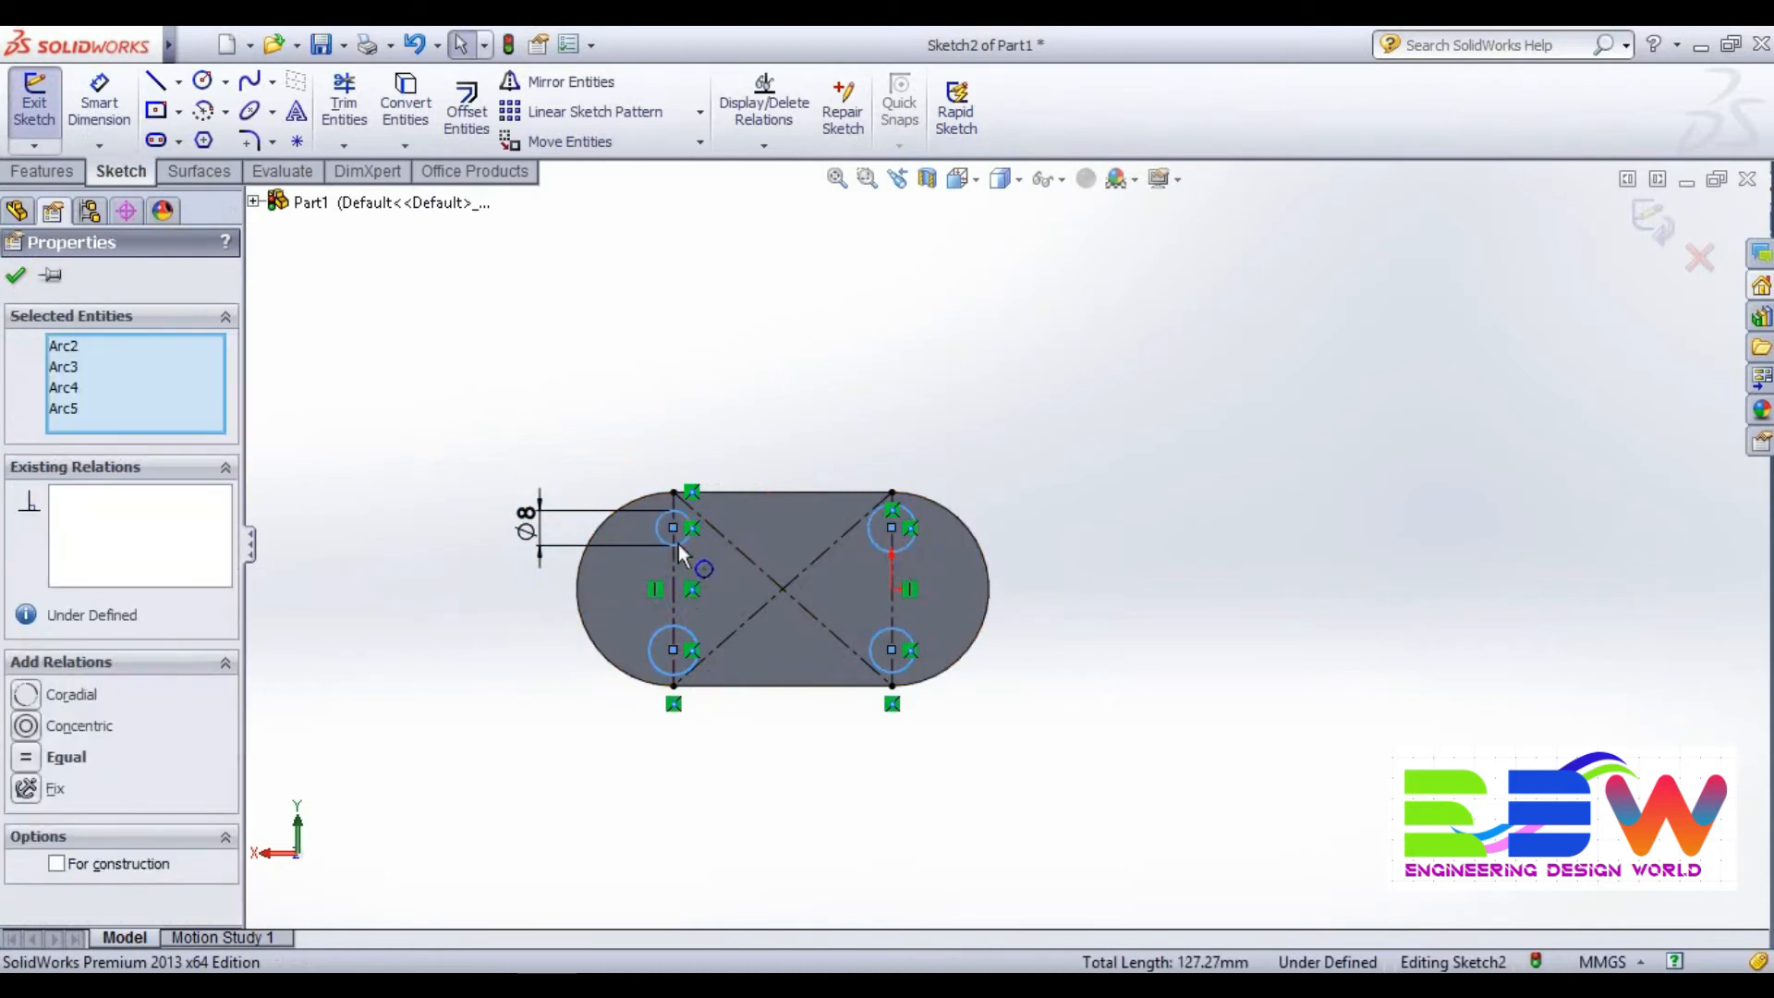
left_click(67, 758)
left_click(11, 279)
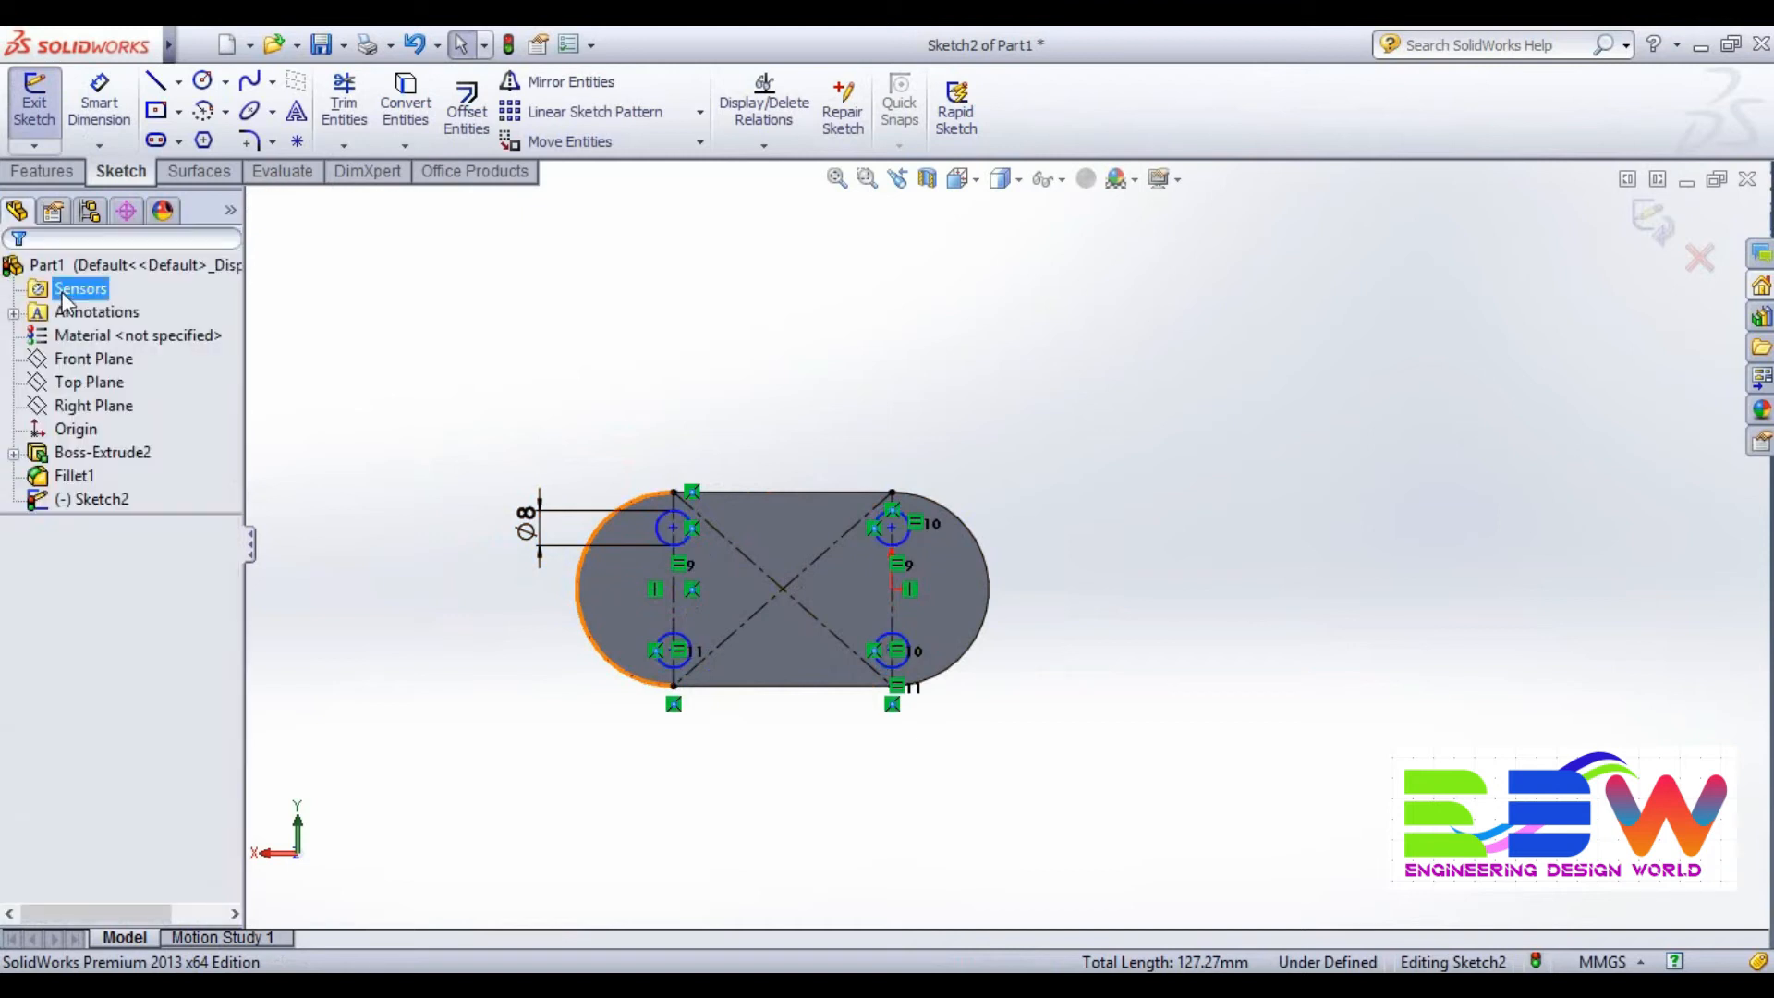
Dimension the upper-right circle's centre 10 mm below the upper end of the right centerline.
scroll(970, 626, "down", 3)
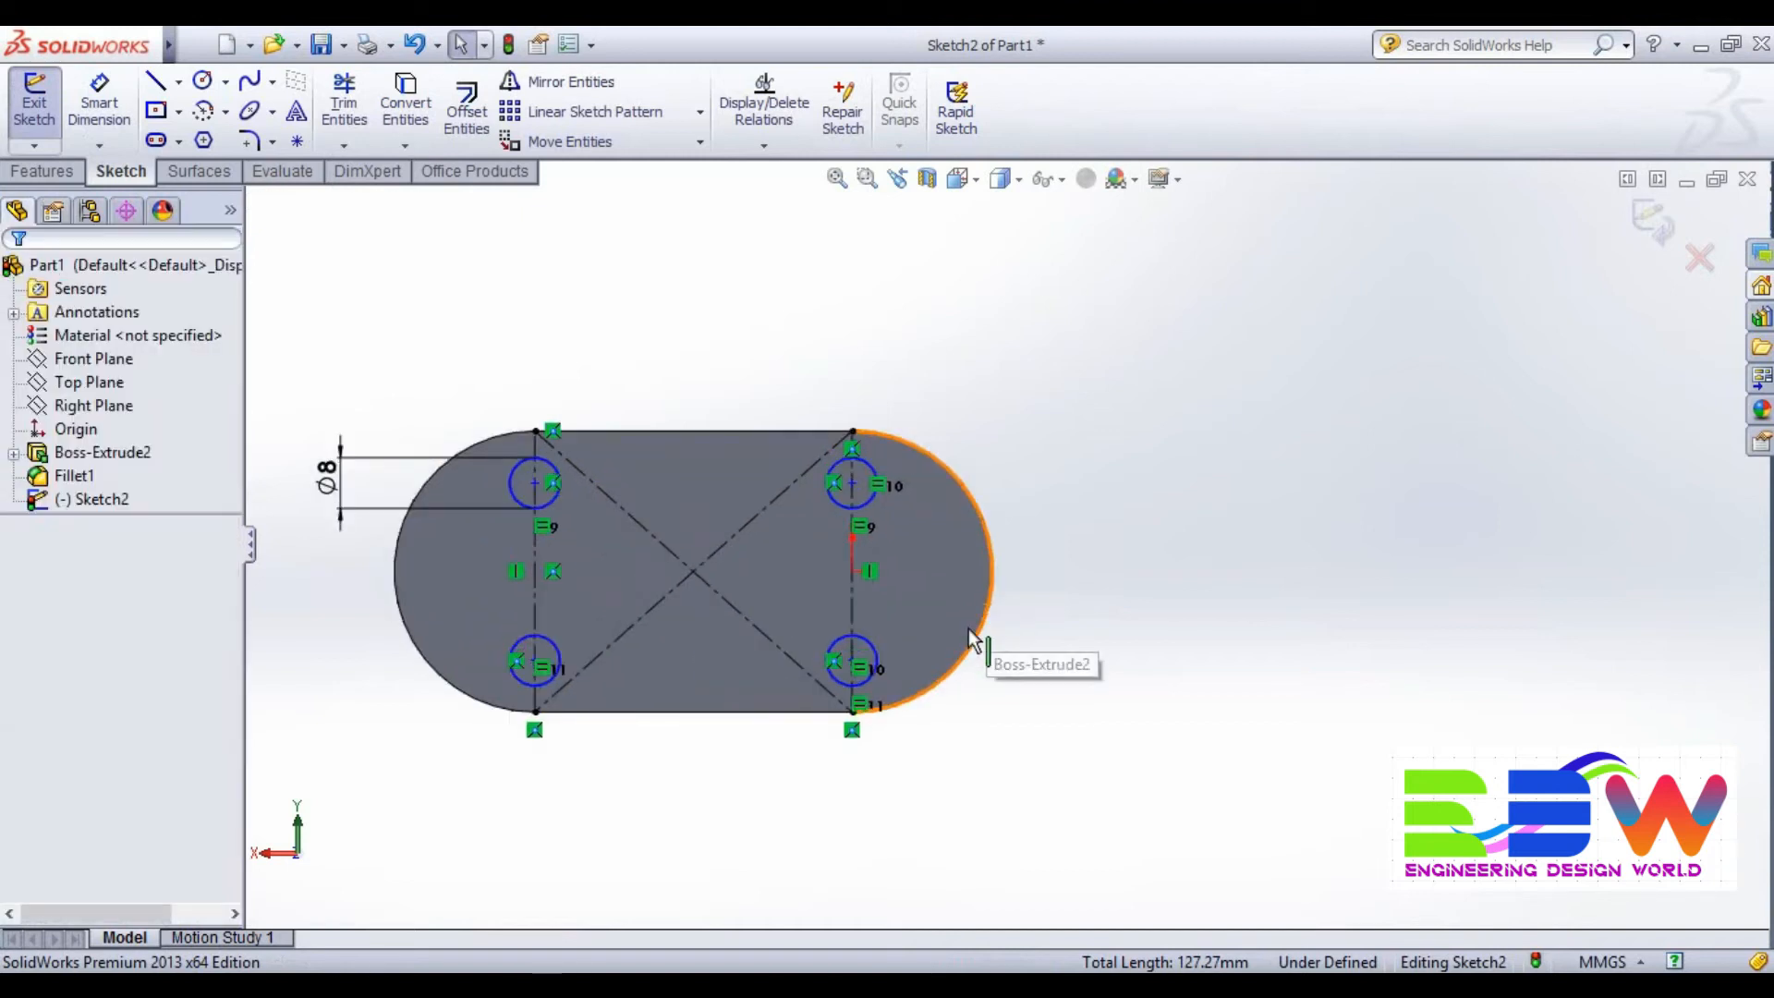
left_click(99, 103)
left_click(851, 484)
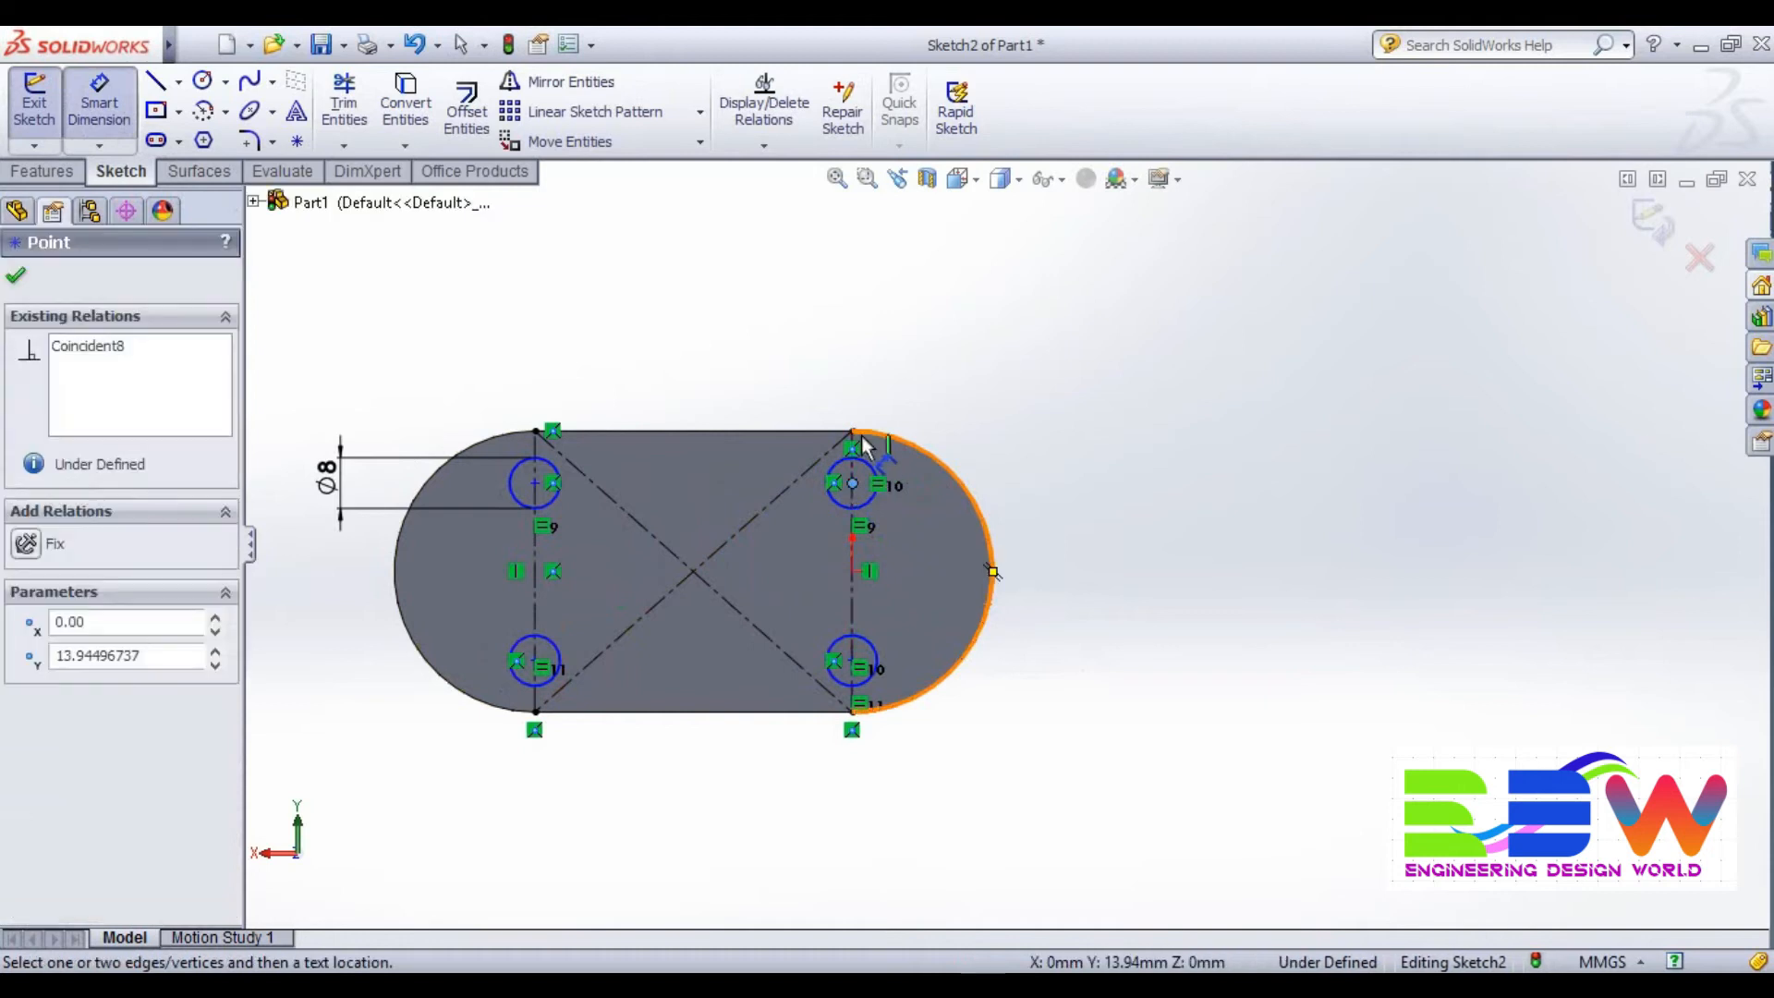
left_click(853, 432)
left_click(1024, 455)
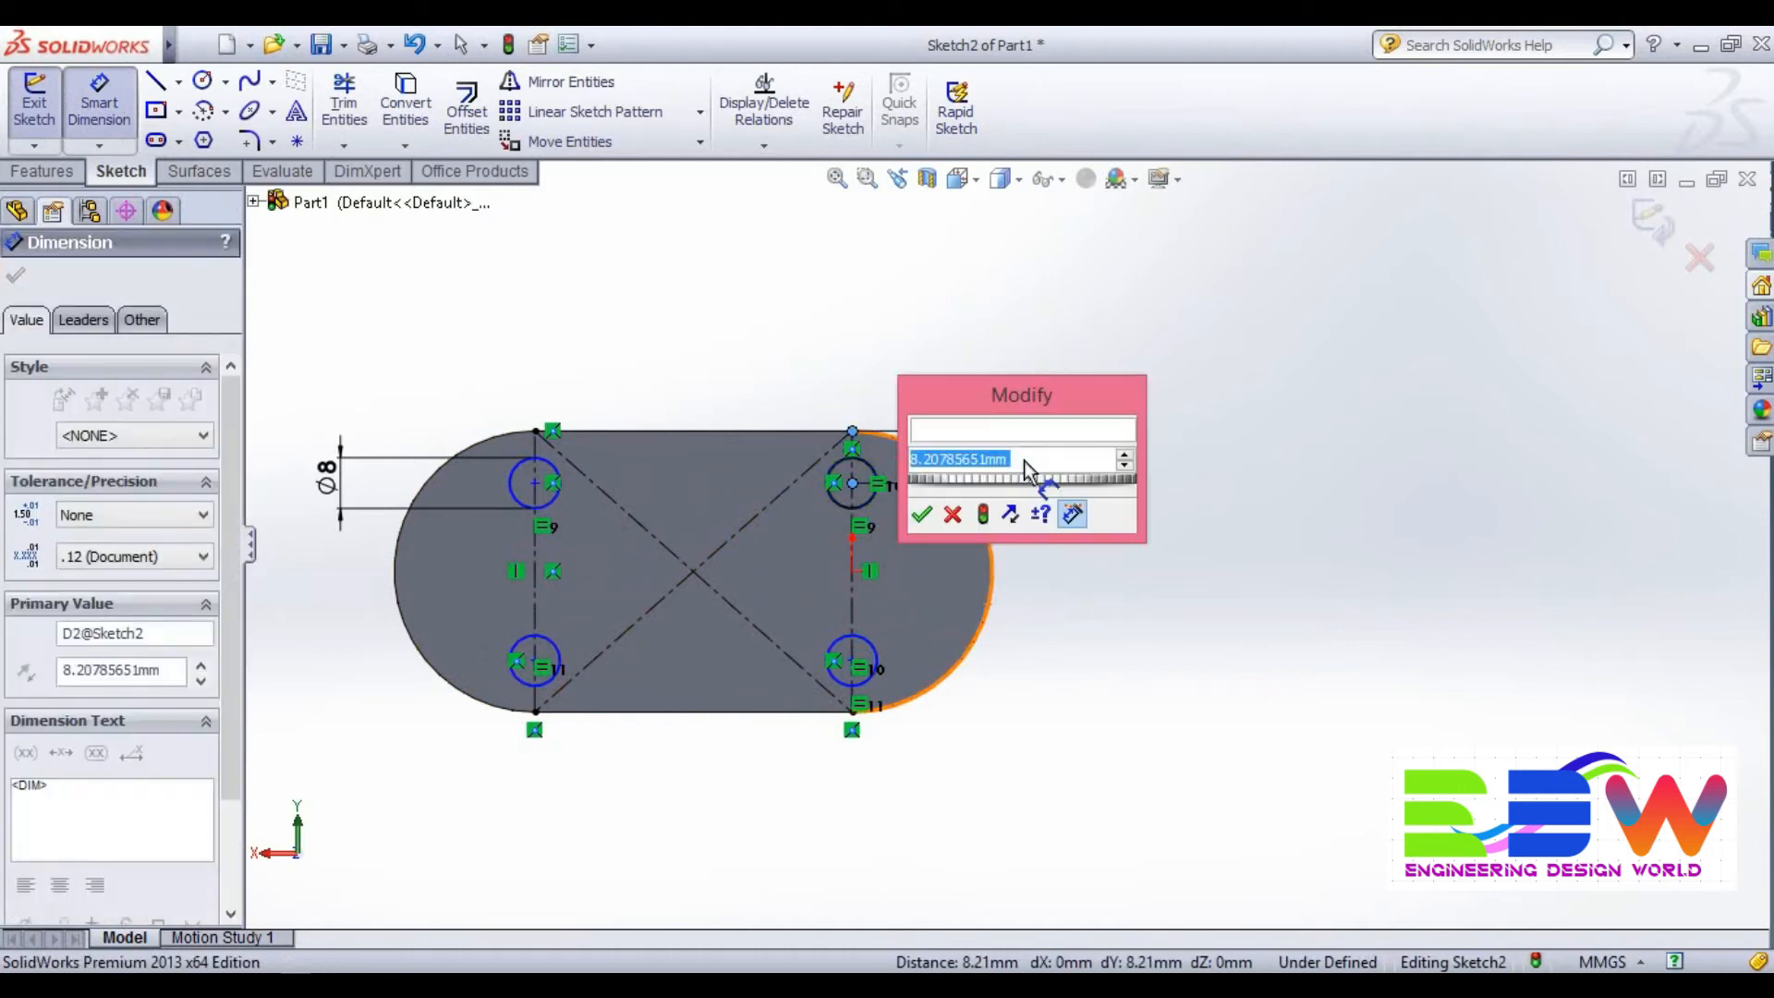
type("10")
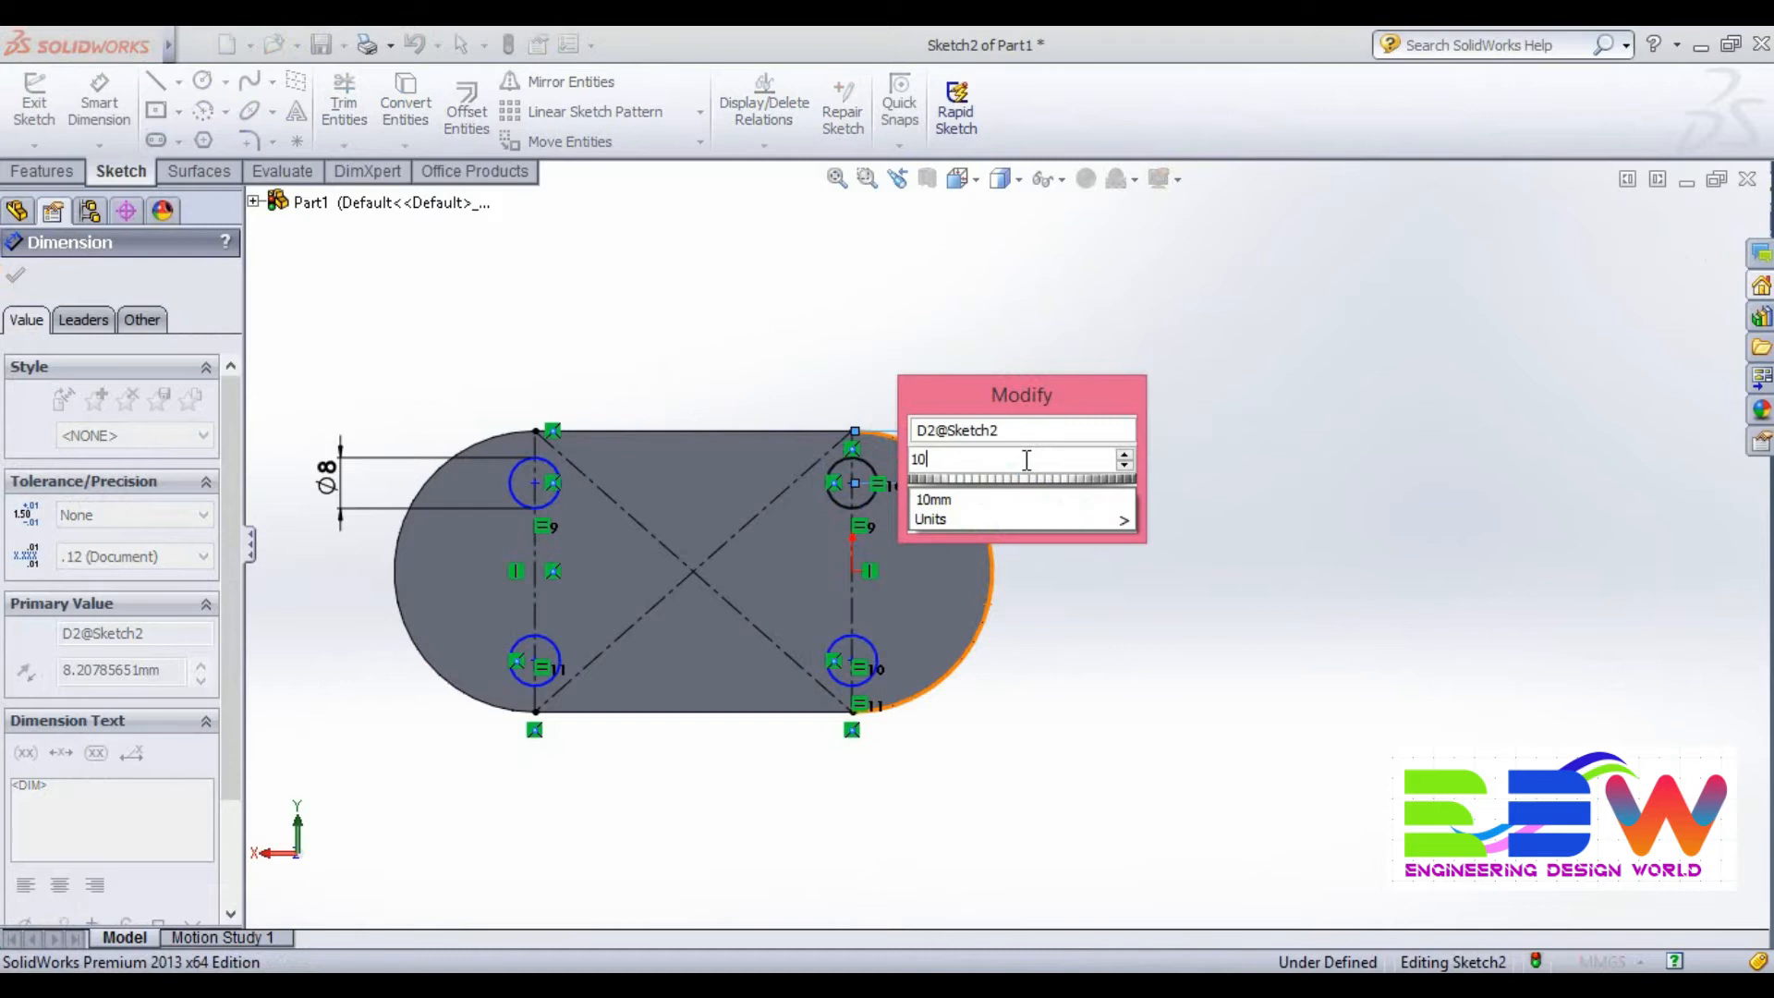
key("Return")
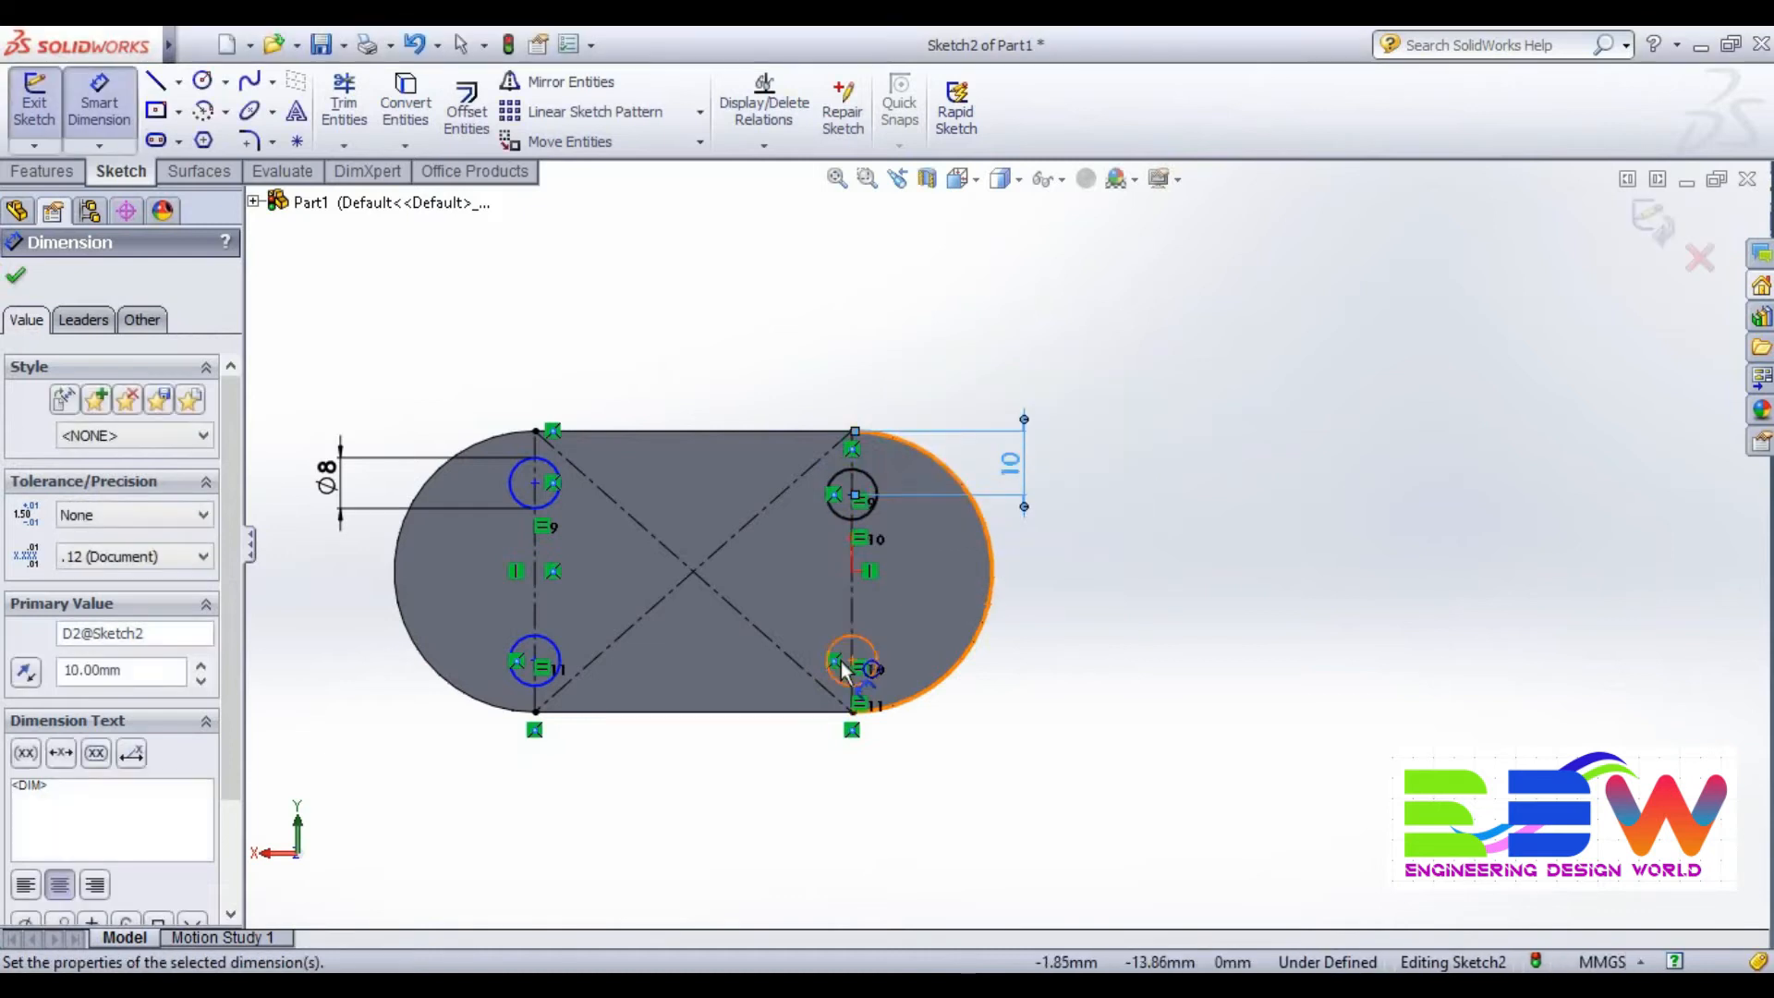
left_click(855, 667)
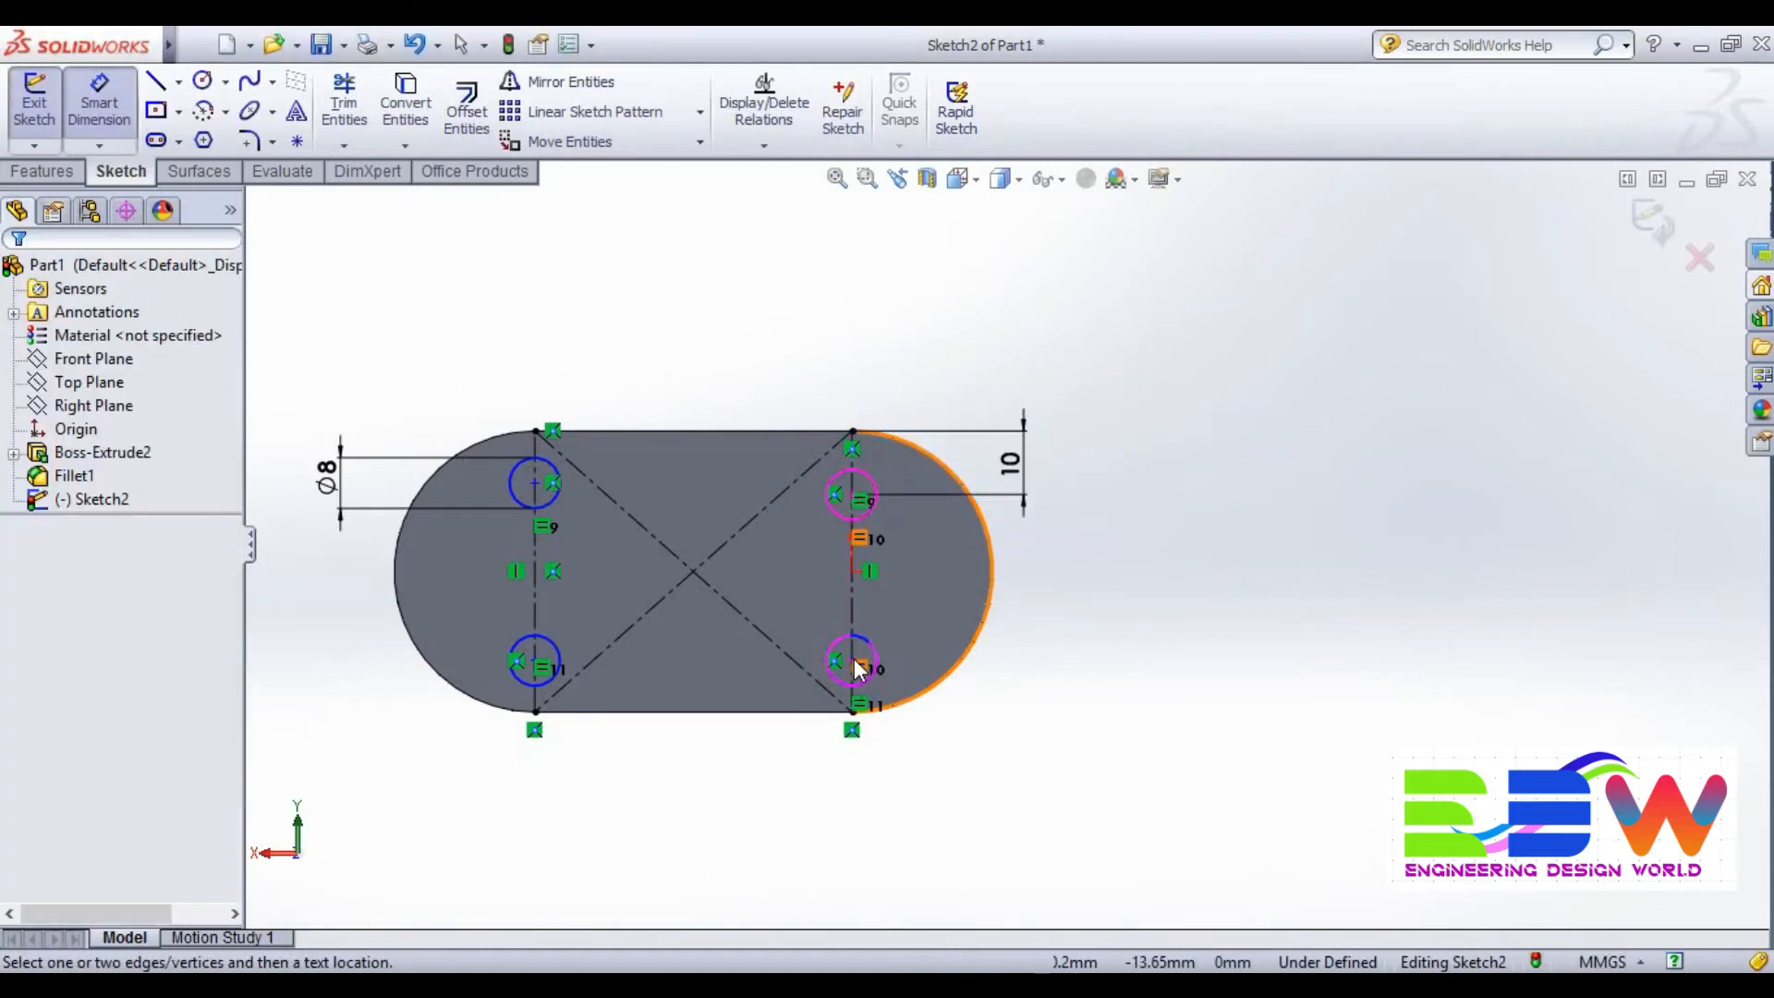
key("Escape")
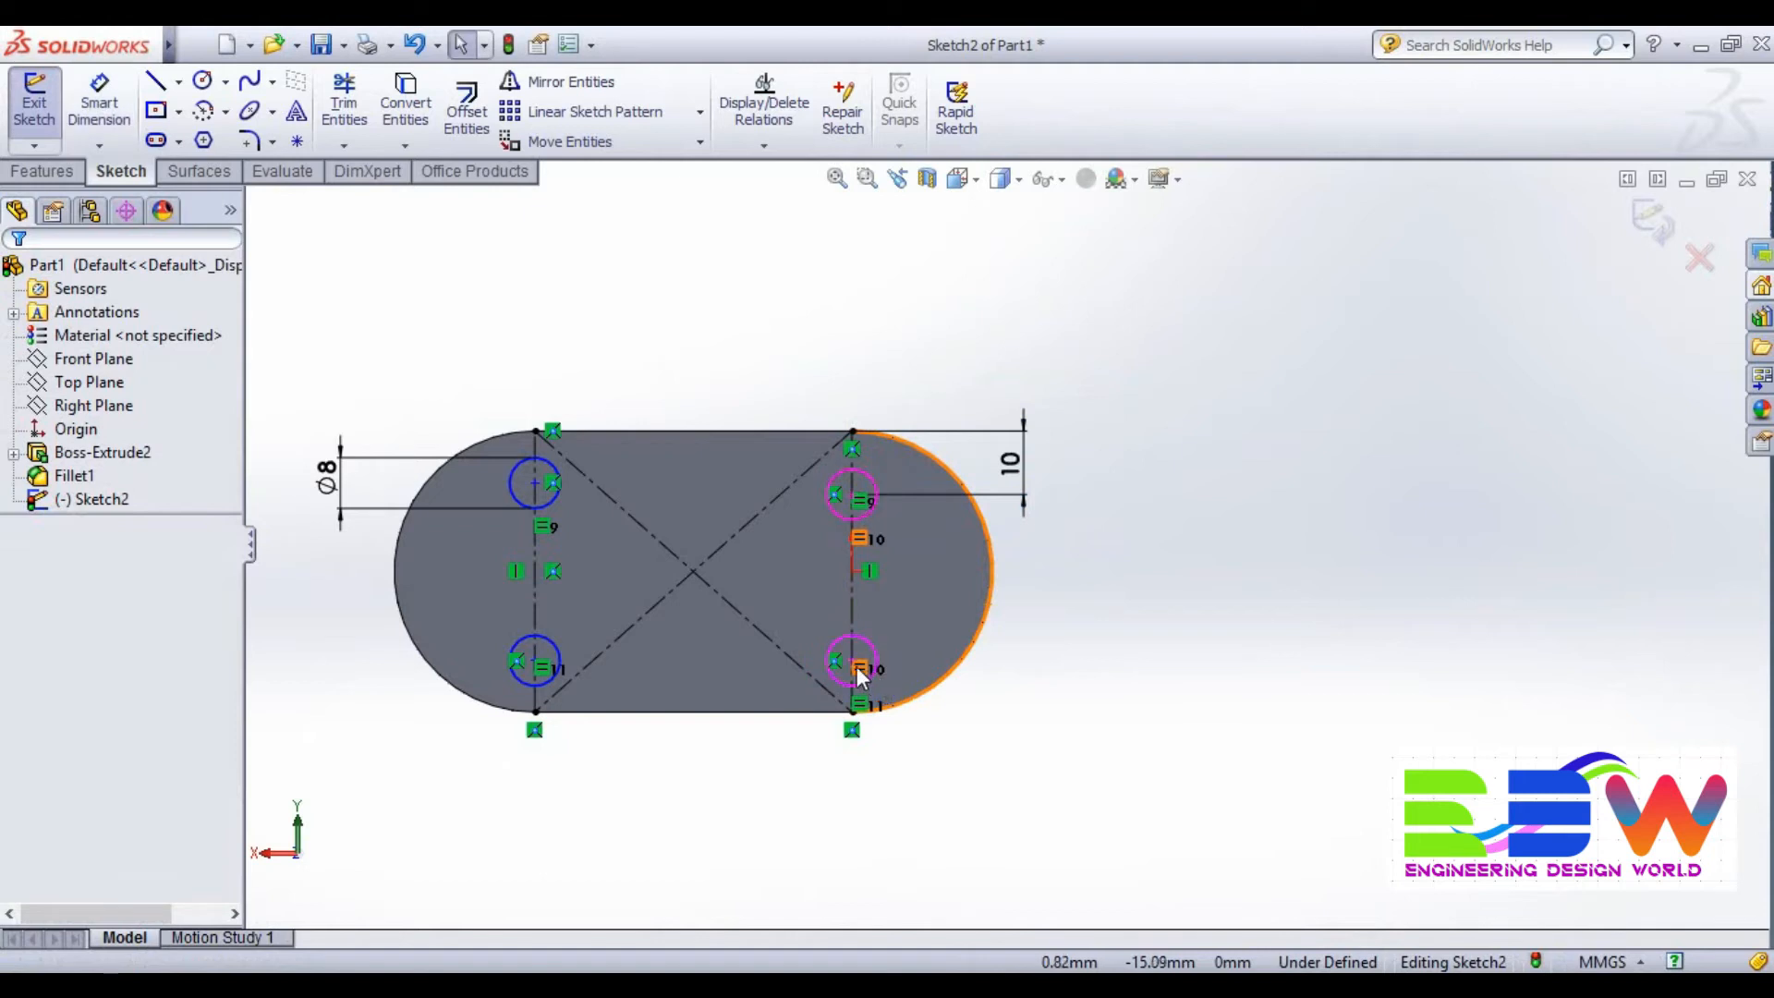
Dimension the upper-left circle's centre 10 mm below the upper end of the left centerline.
left_click(99, 104)
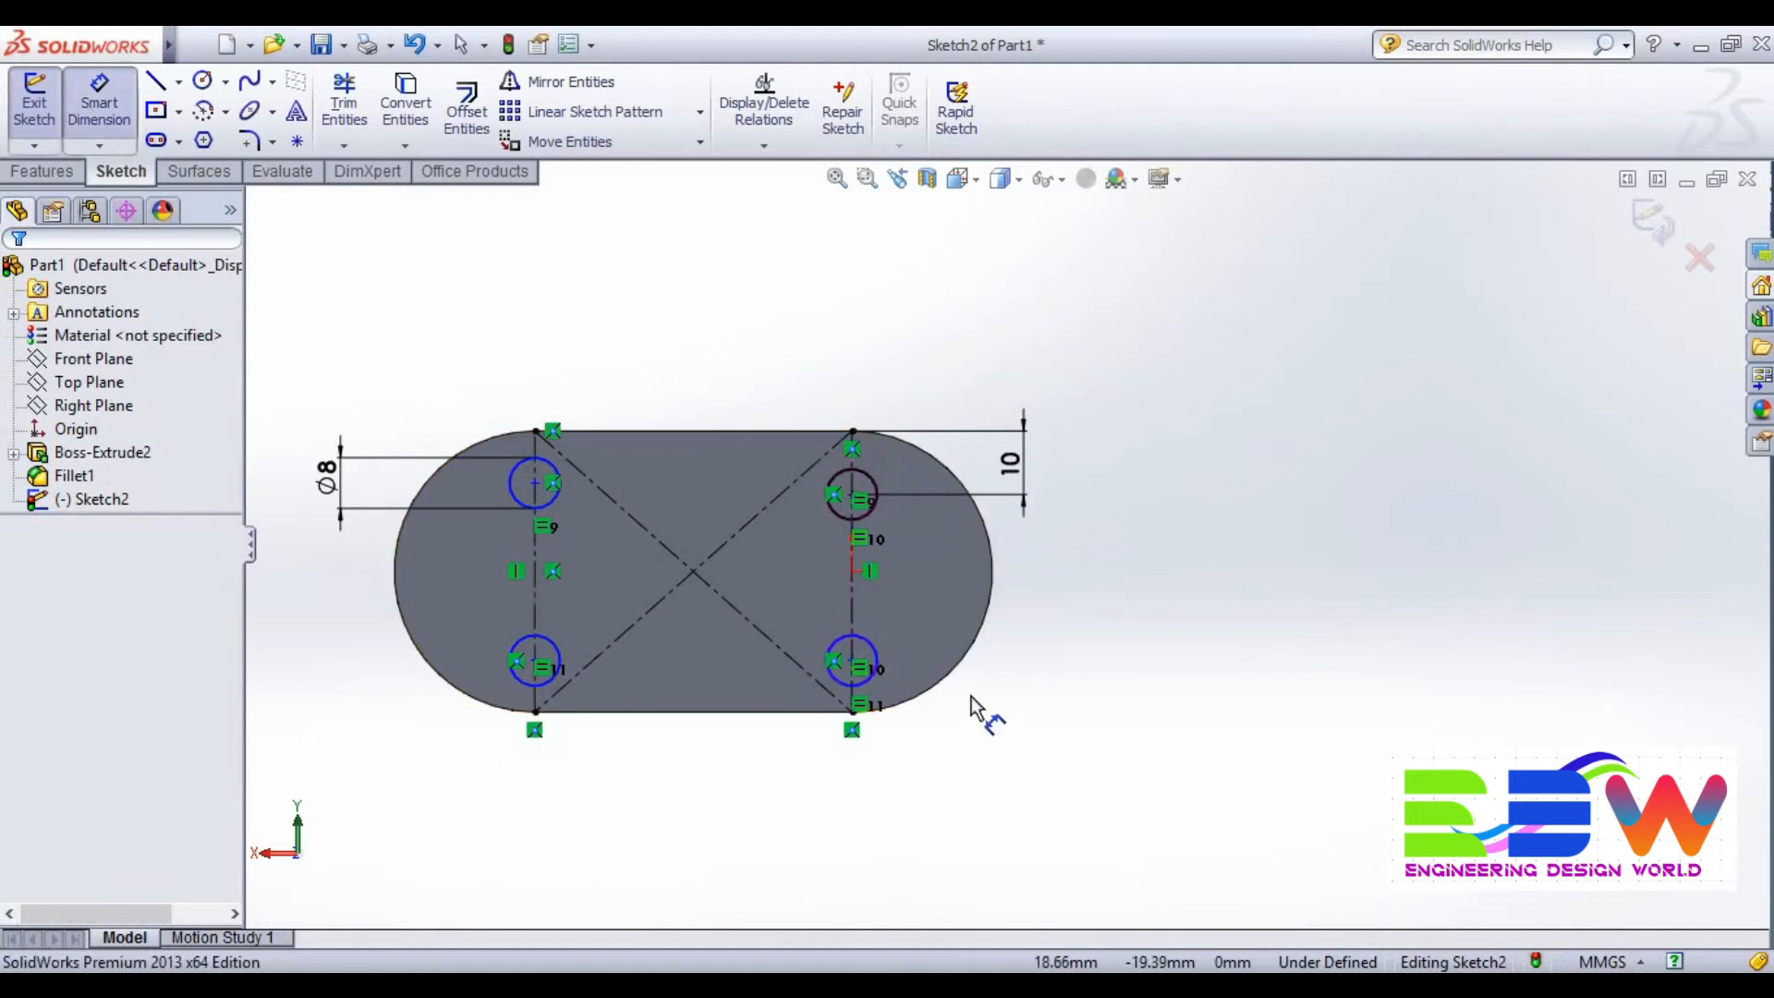
left_click(536, 481)
left_click(536, 431)
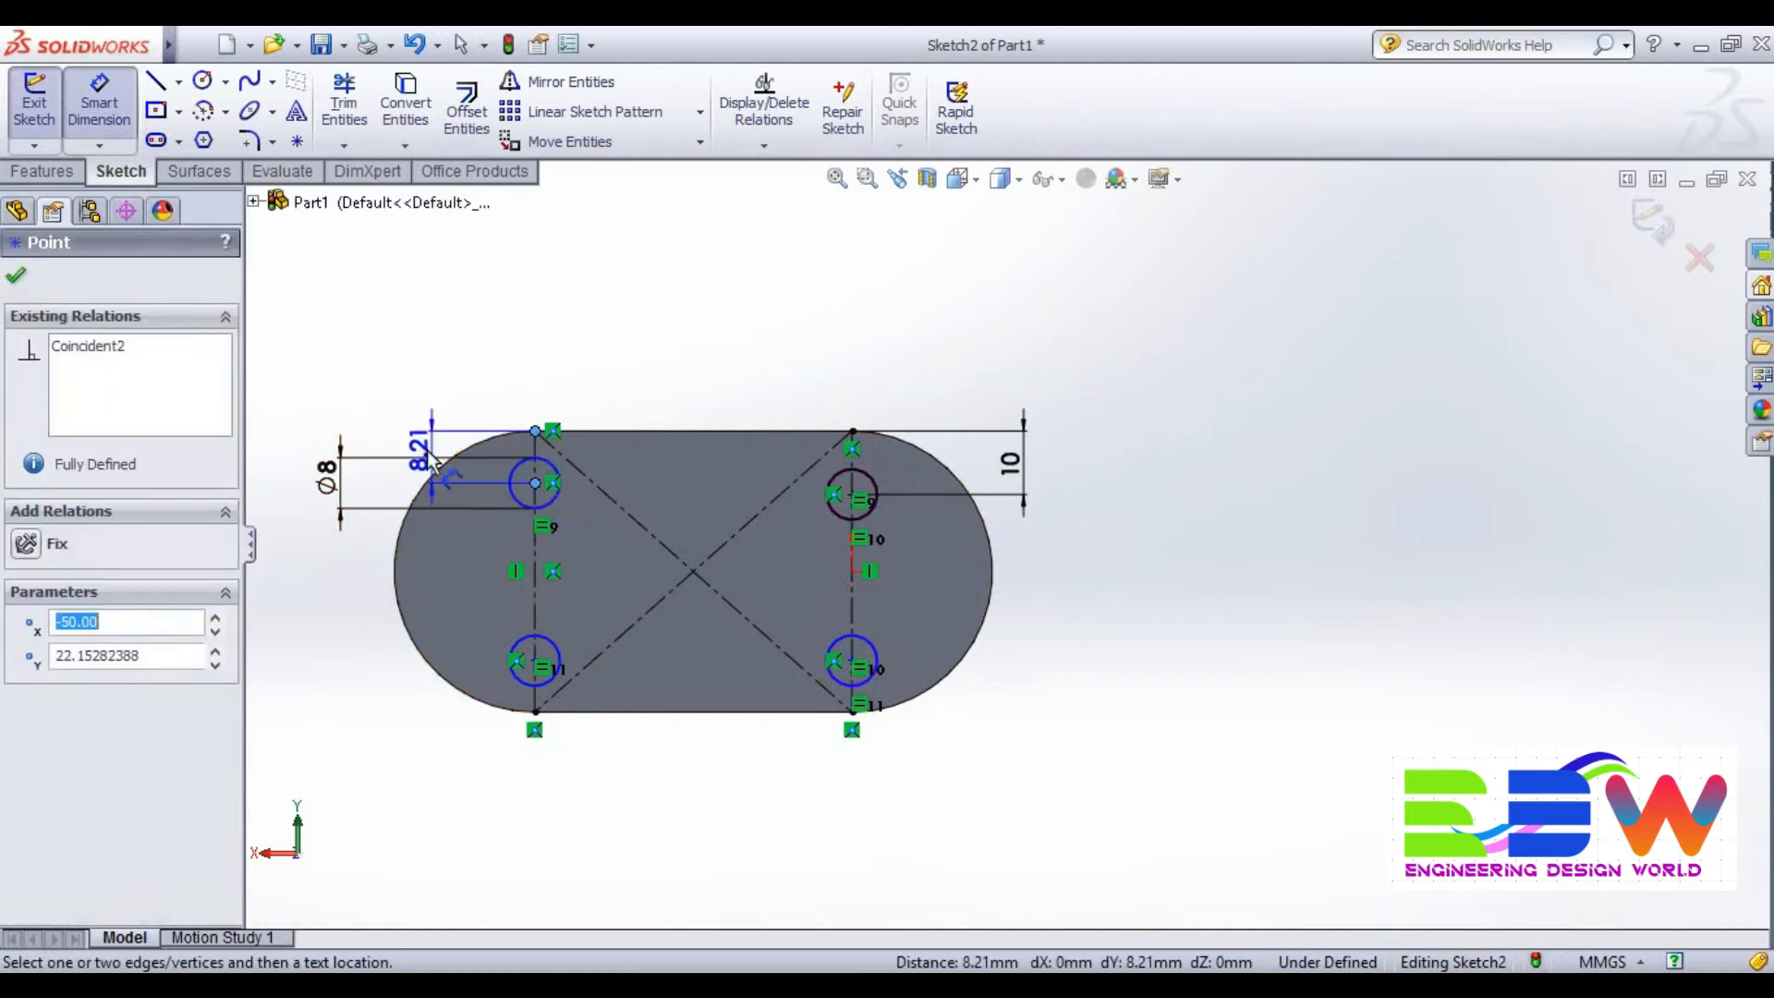
left_click(297, 450)
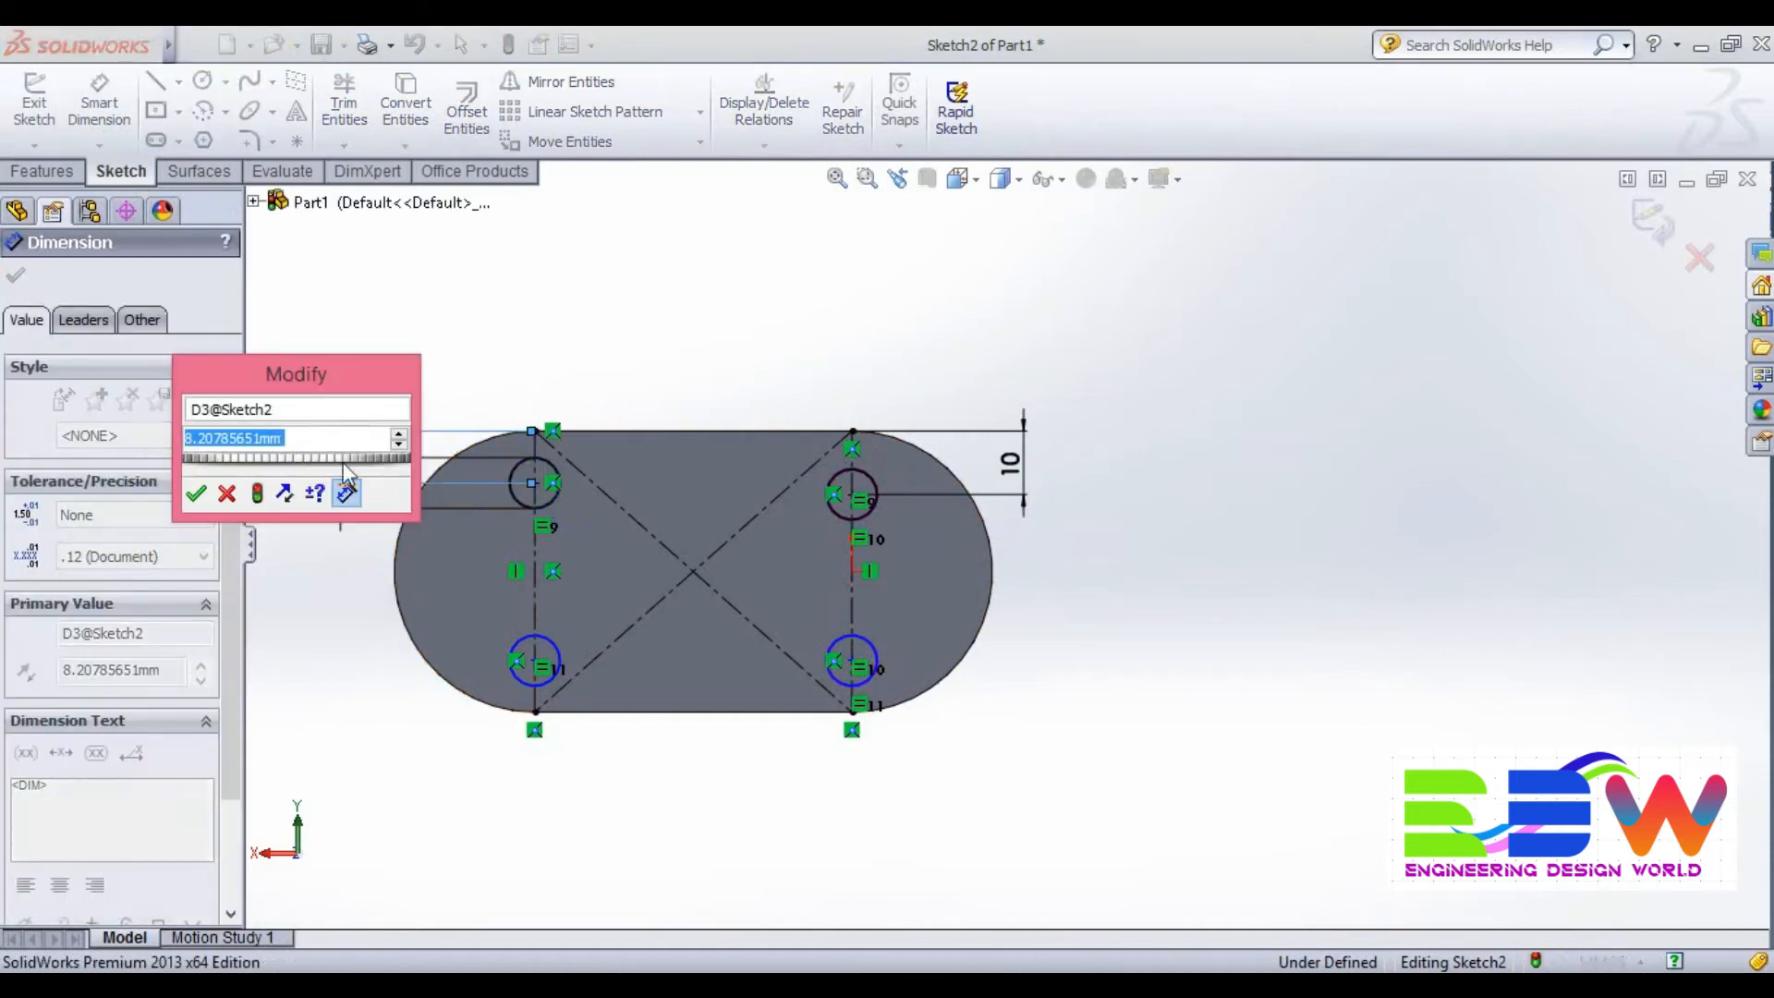
type("10")
key("Return")
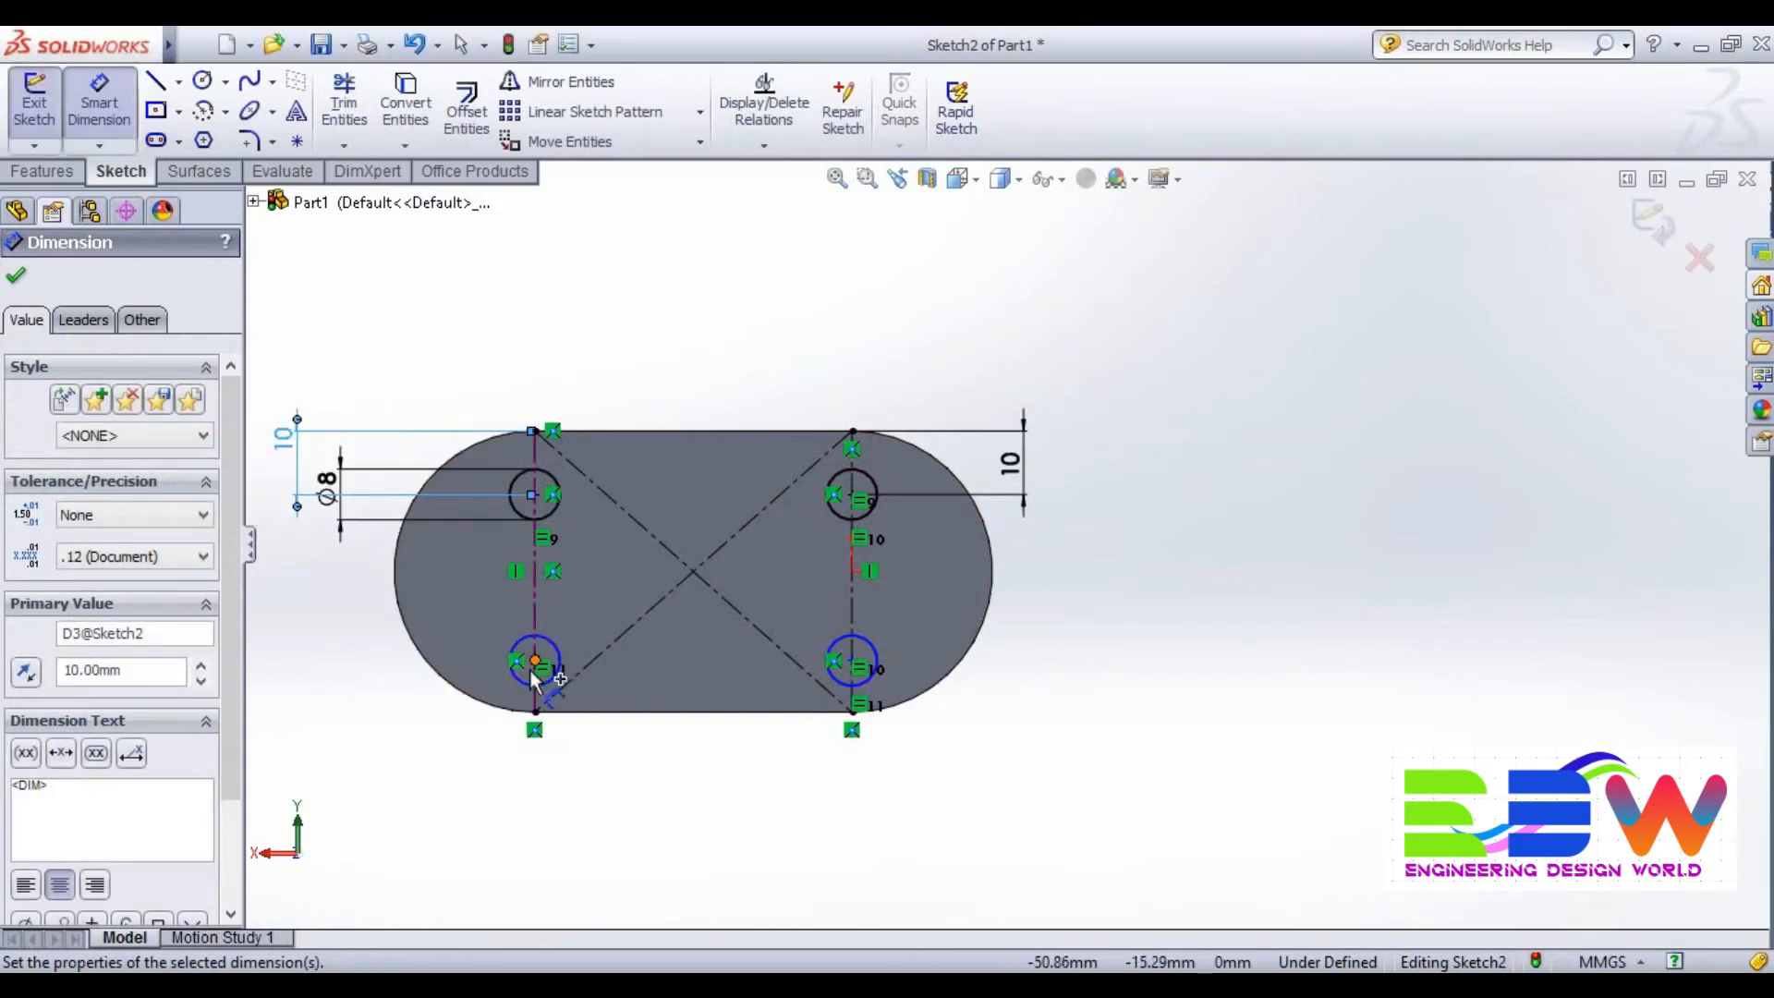
scroll(533, 677, "down", 3)
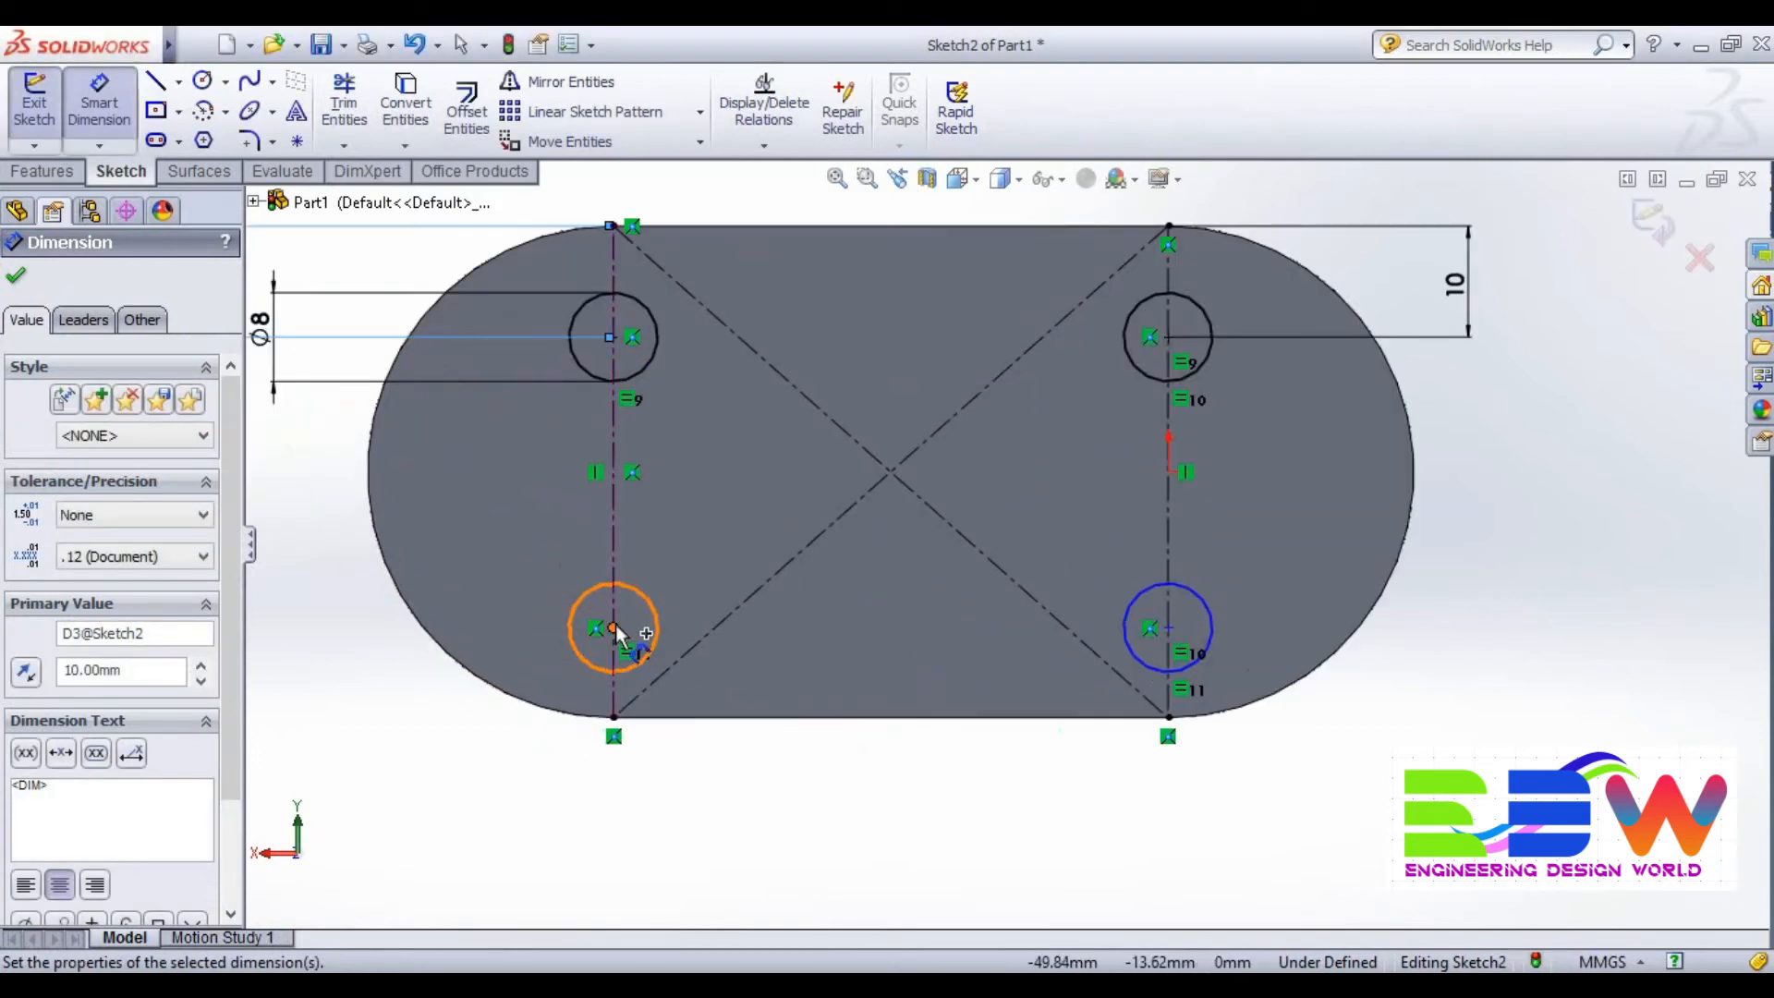
Dimension the lower-left circle's centre 10 mm above the lower end of the left centerline.
left_click(613, 629)
left_click(514, 713)
left_click(397, 702)
type("10")
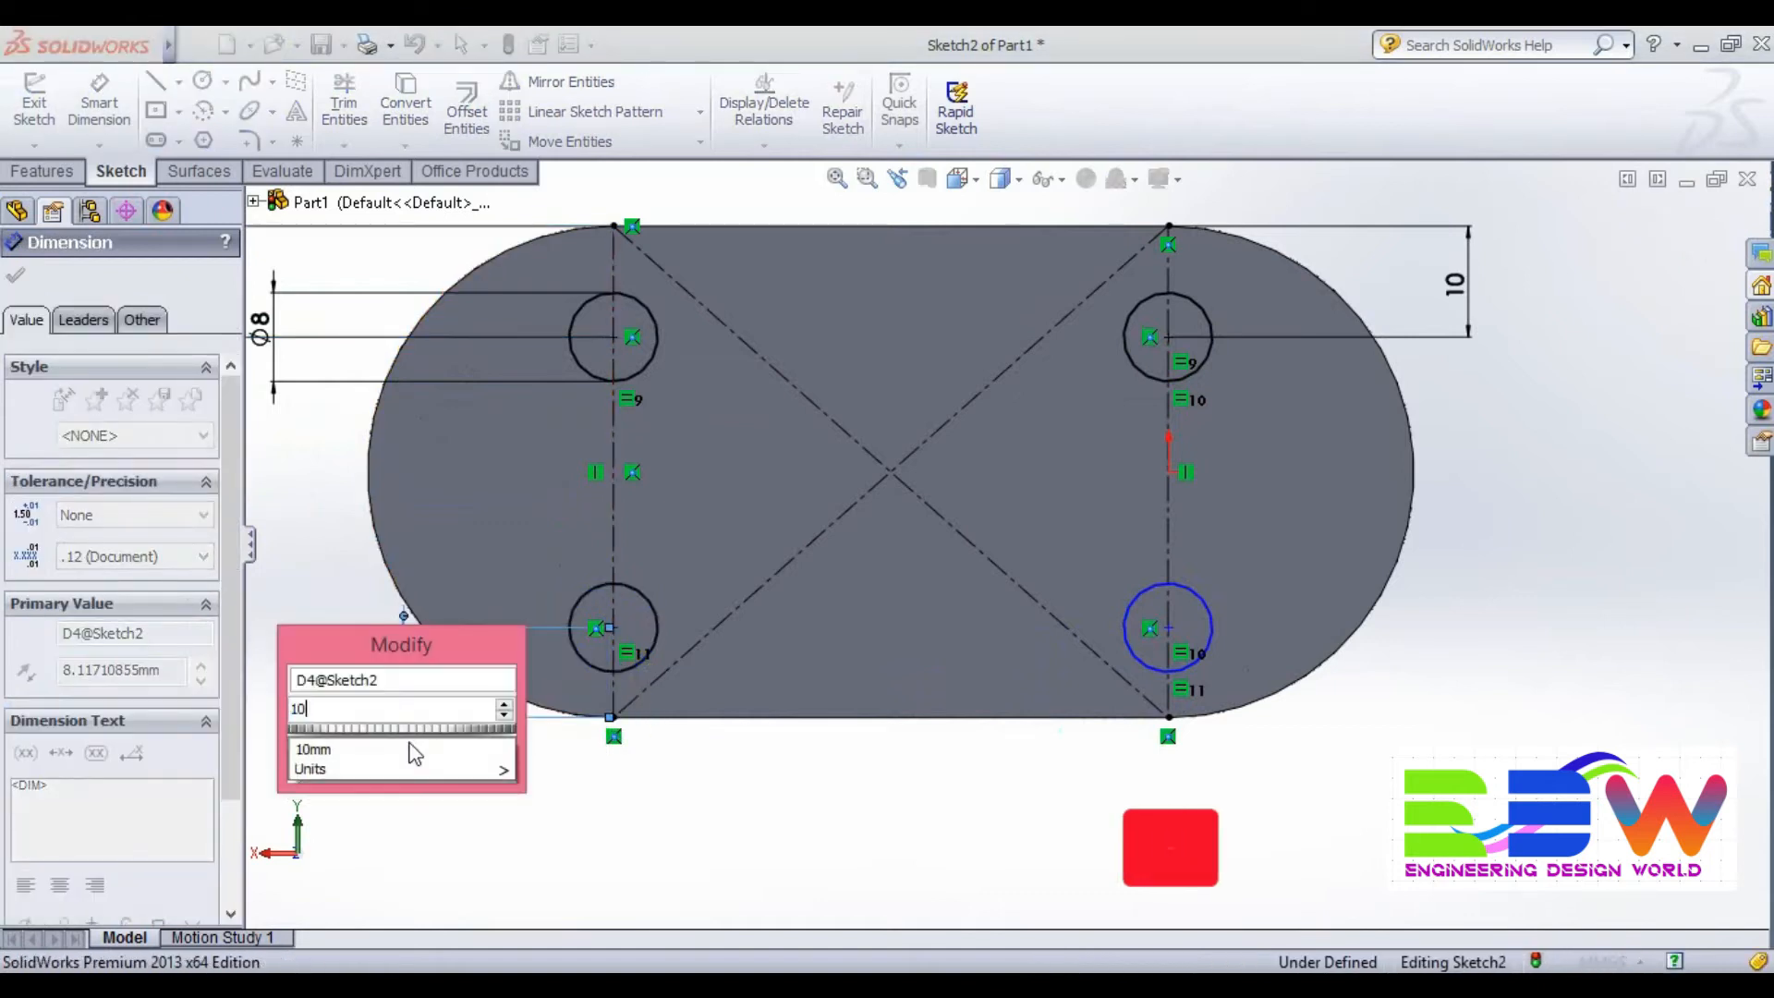
key("Return")
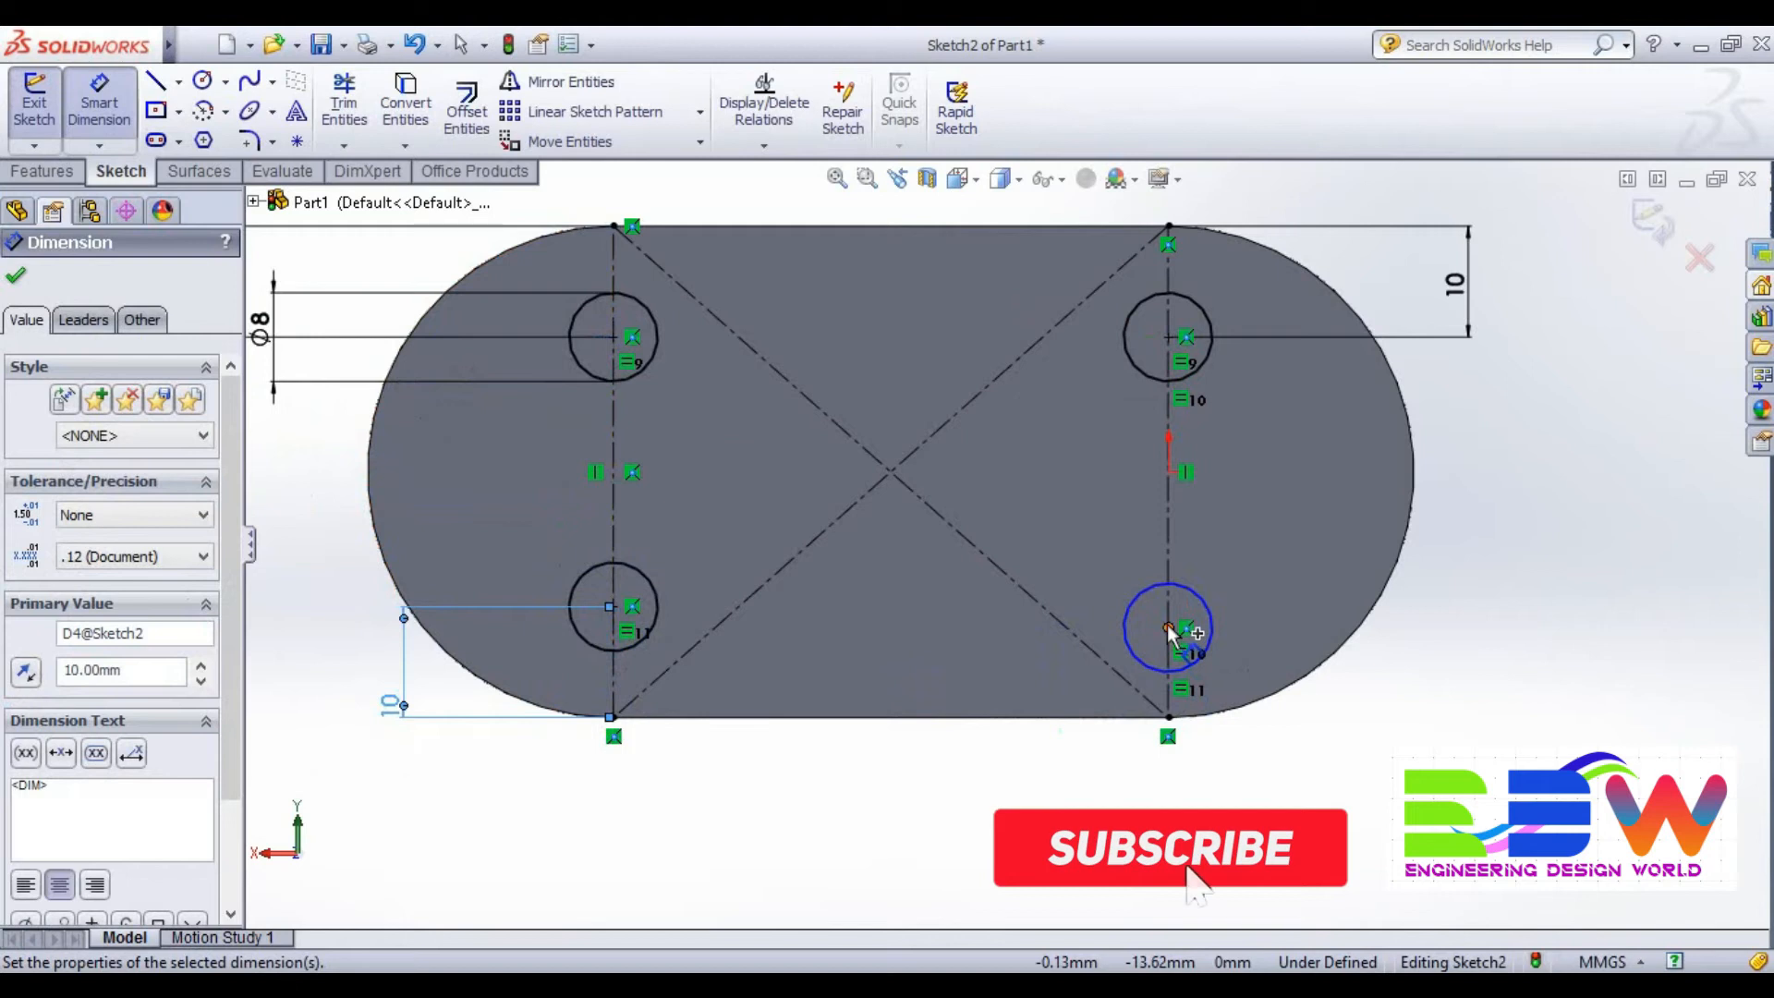
Dimension the lower-right circle's centre 10 mm above the lower end of the right centerline and finish dimensioning.
left_click(1169, 628)
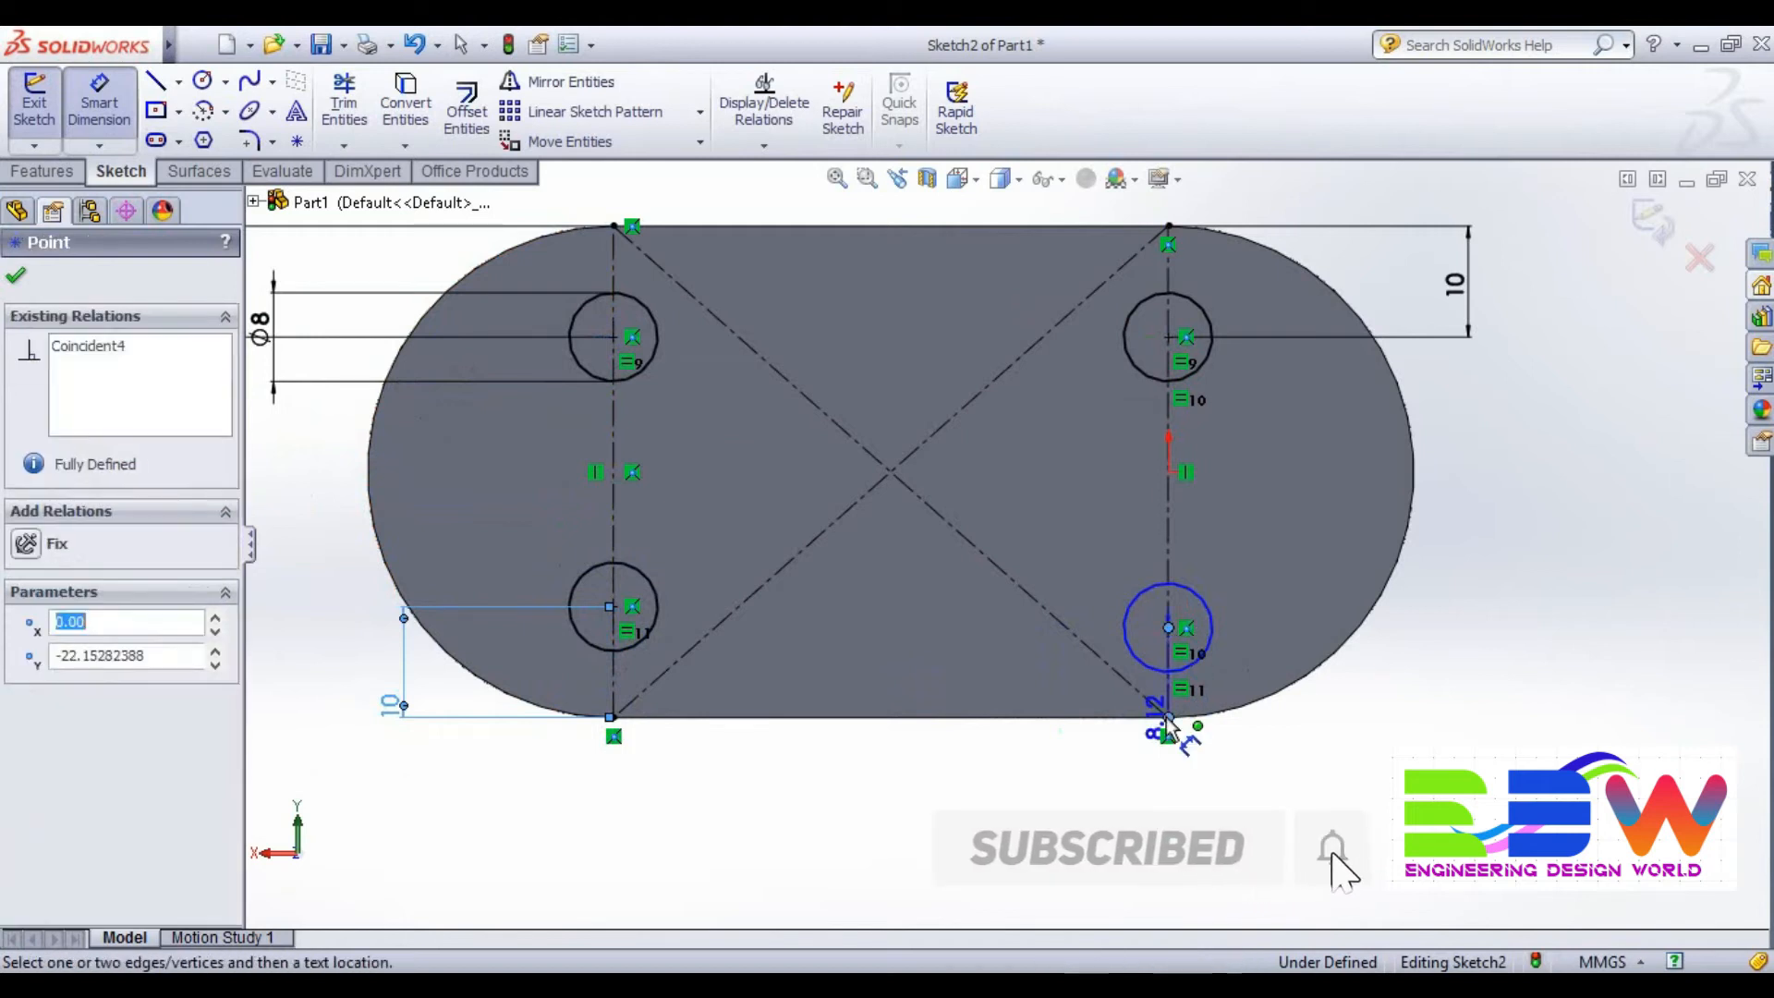
left_click(1335, 713)
type("1")
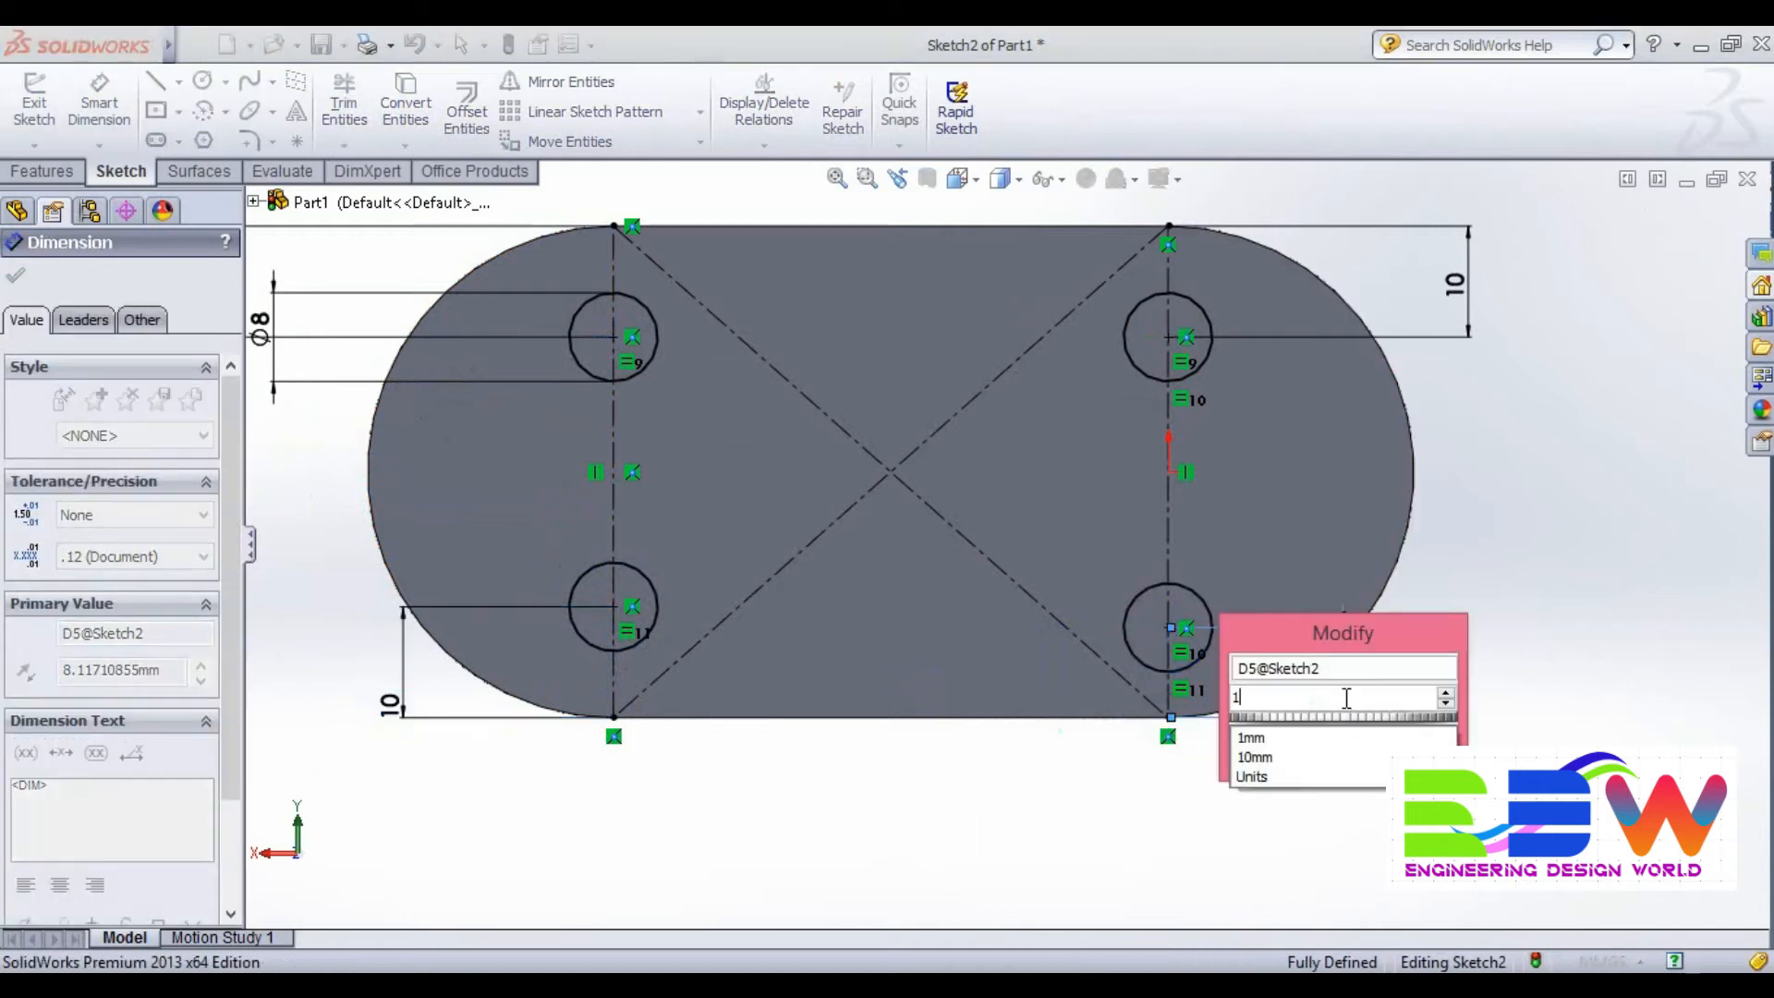
type("0")
key("Return")
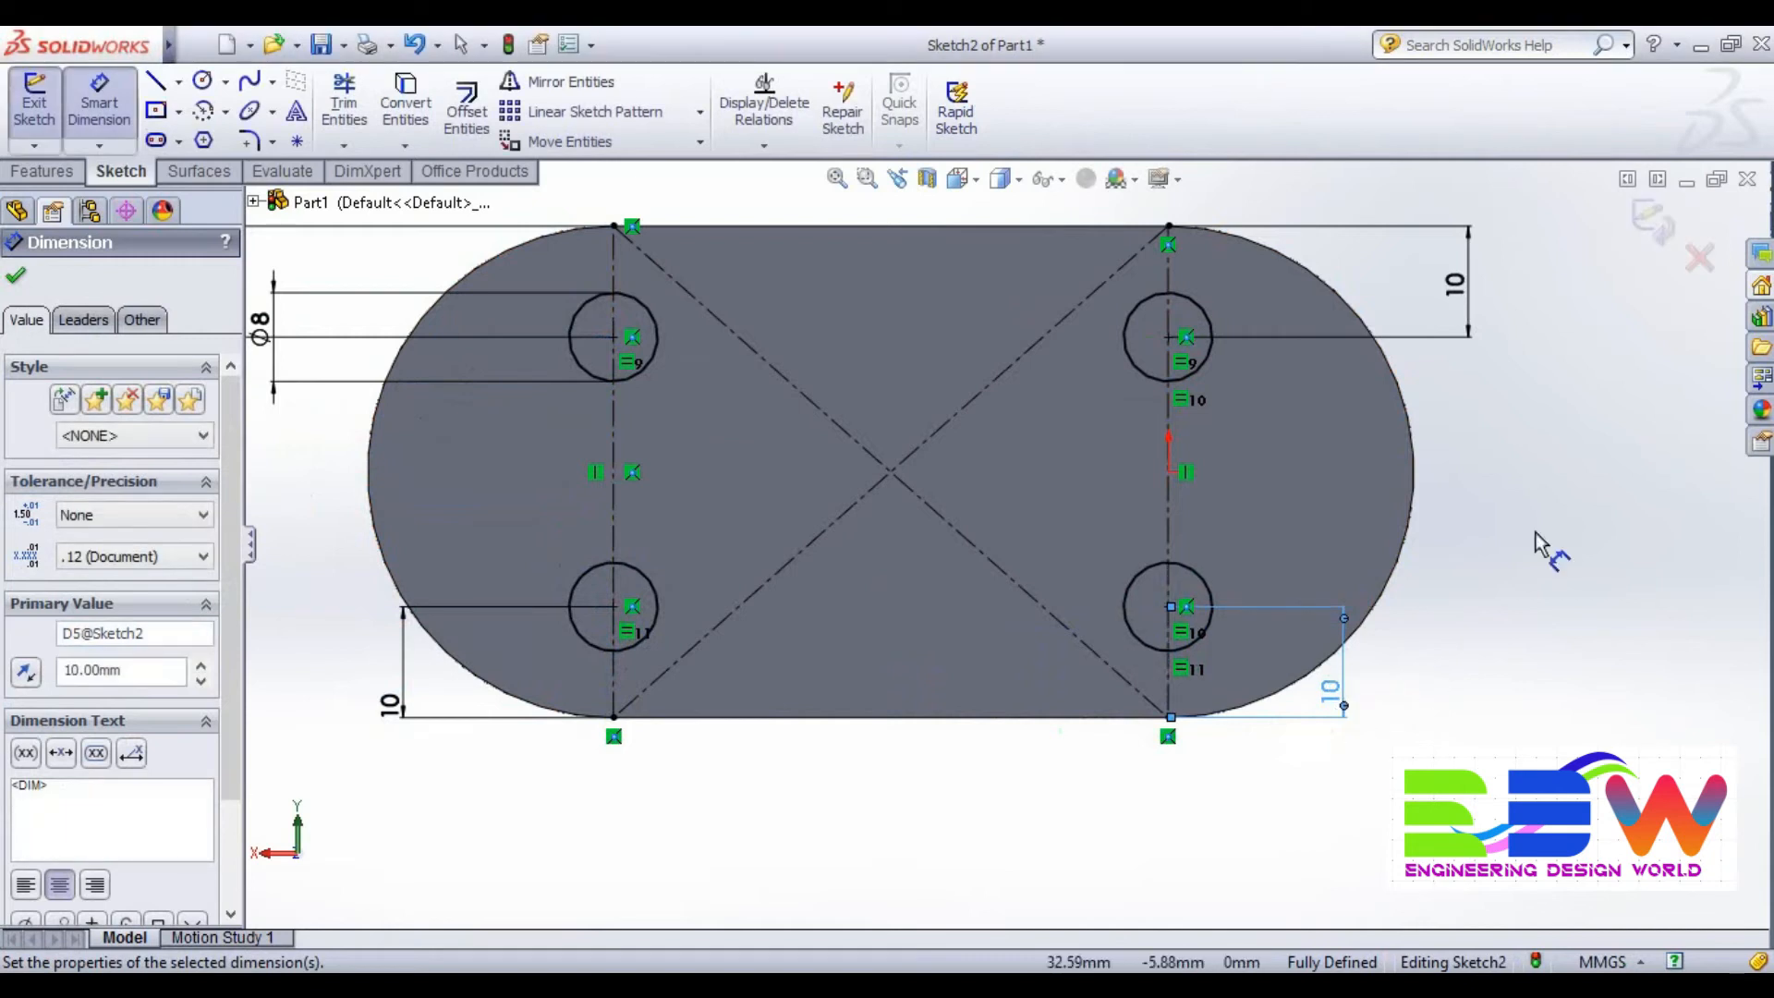
scroll(1552, 537, "up", 4)
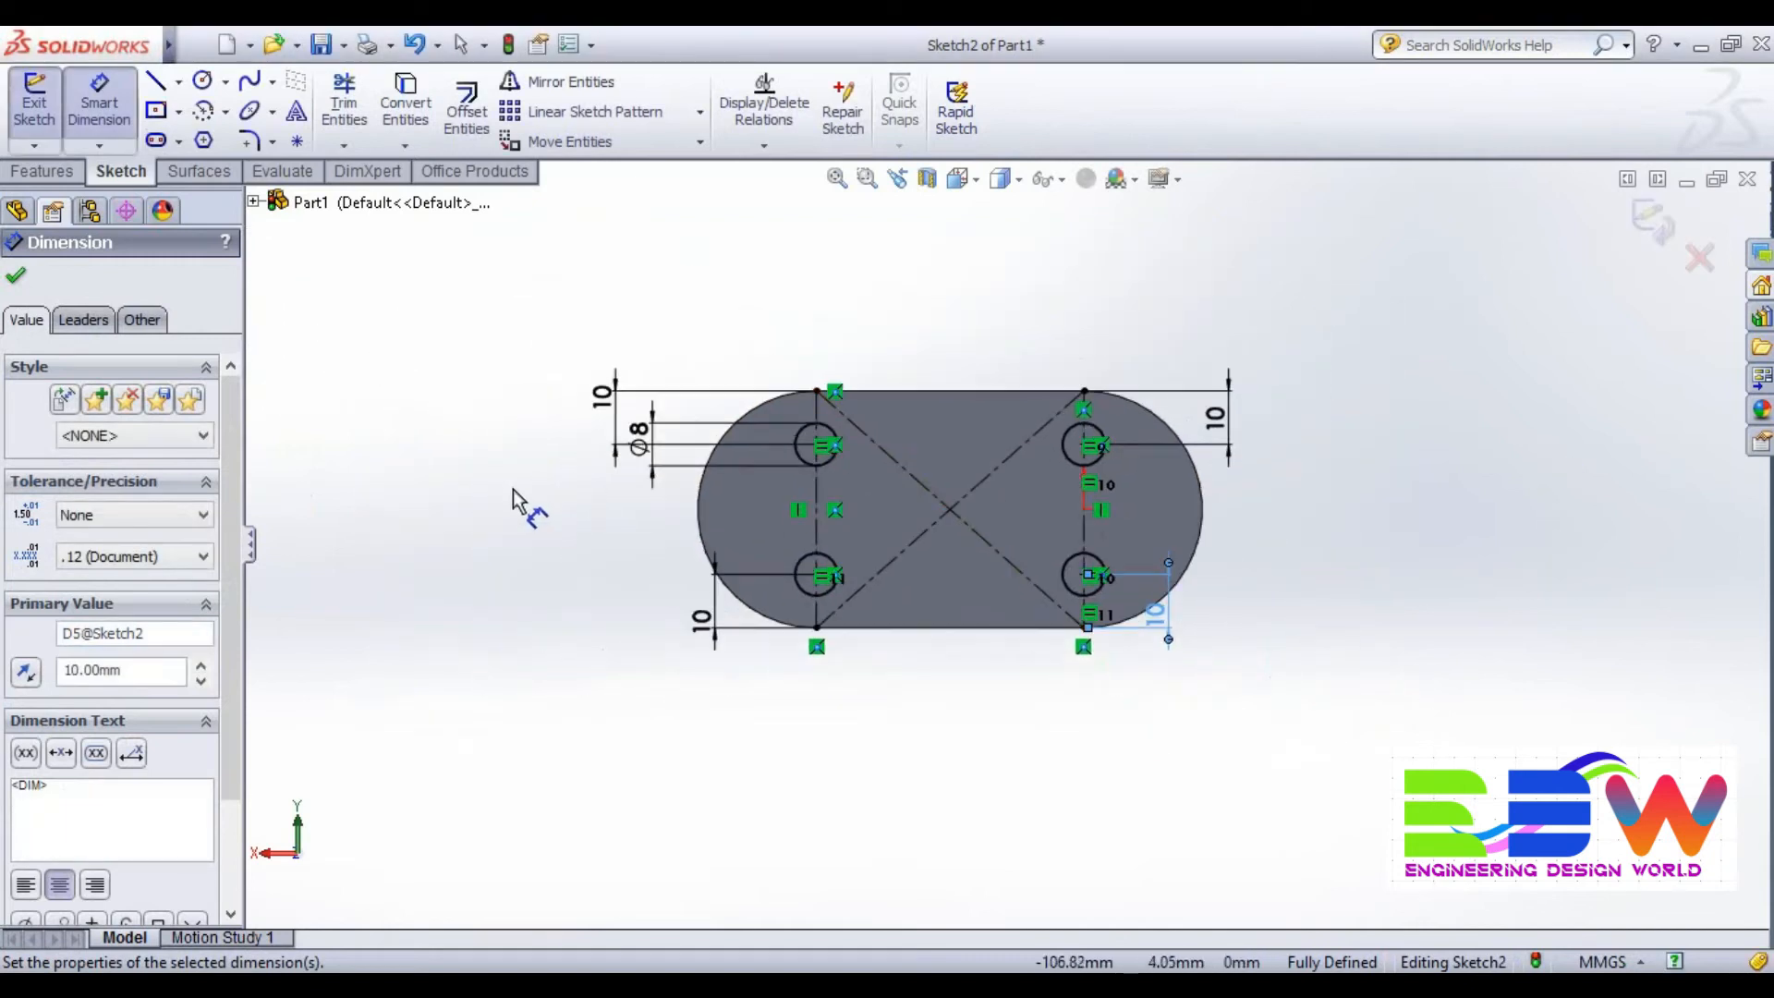
left_click(15, 281)
scroll(561, 594, "up", 3)
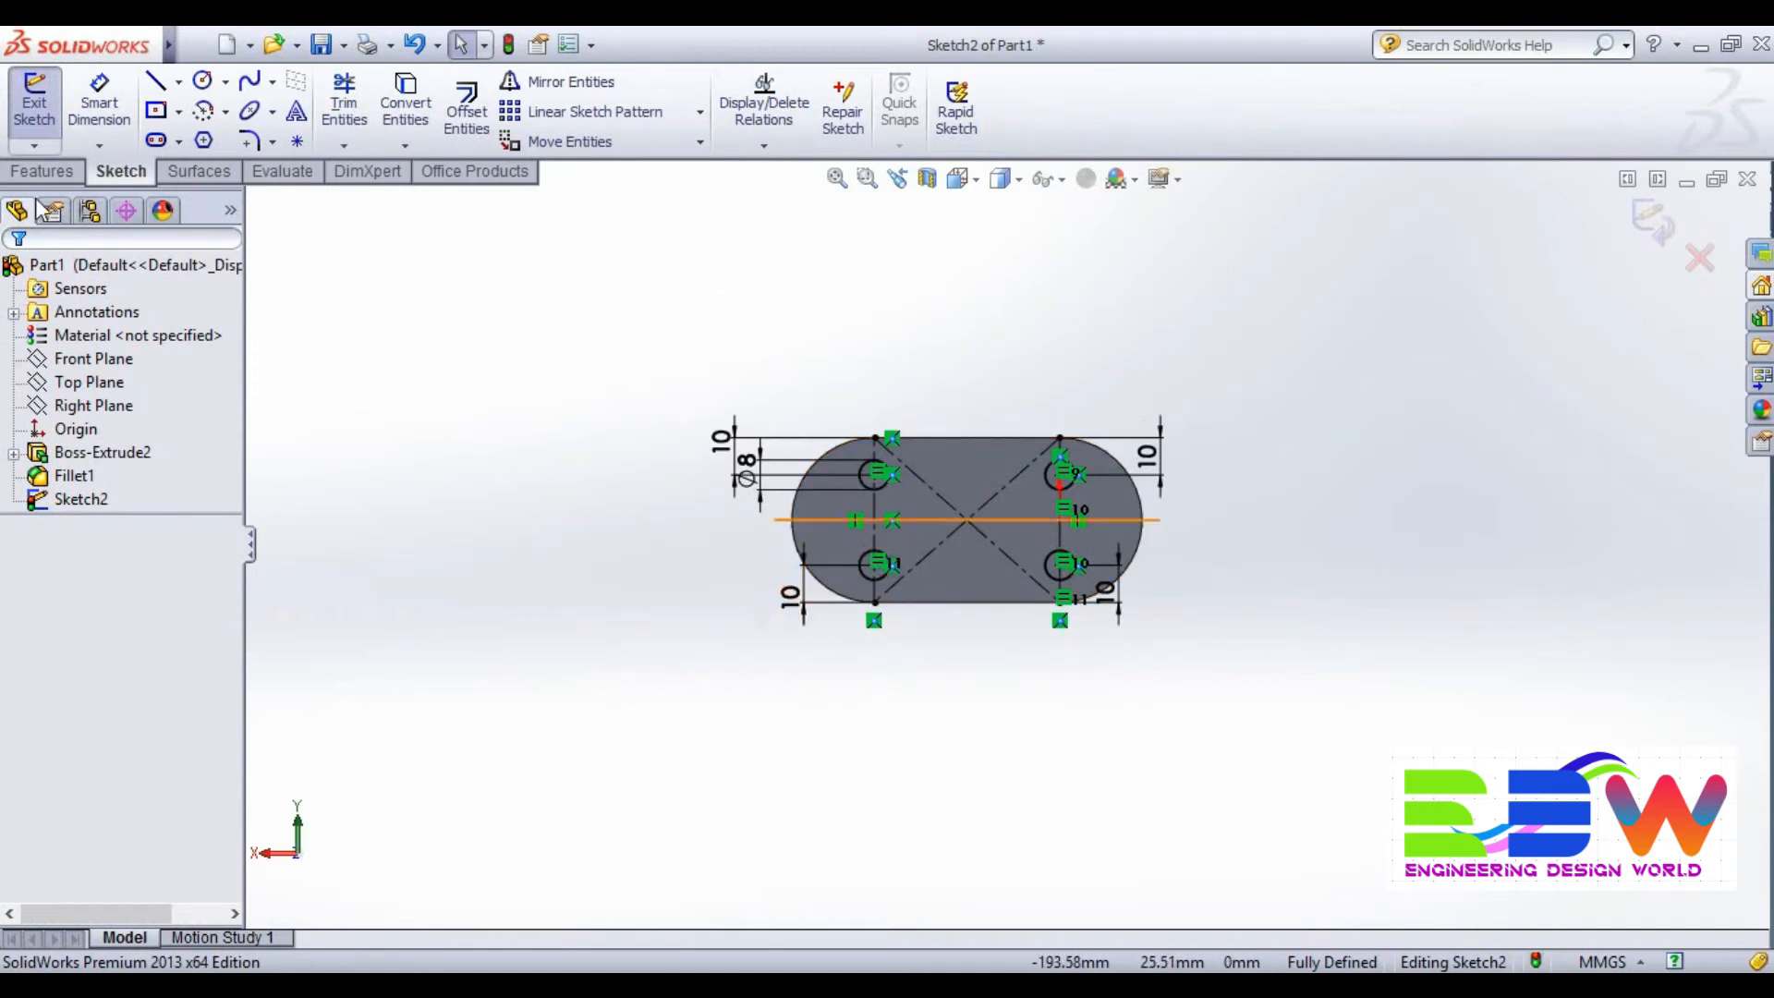
Set up a blind boss extrusion of the four circles with a depth of 35 mm.
left_click(46, 172)
left_click(44, 111)
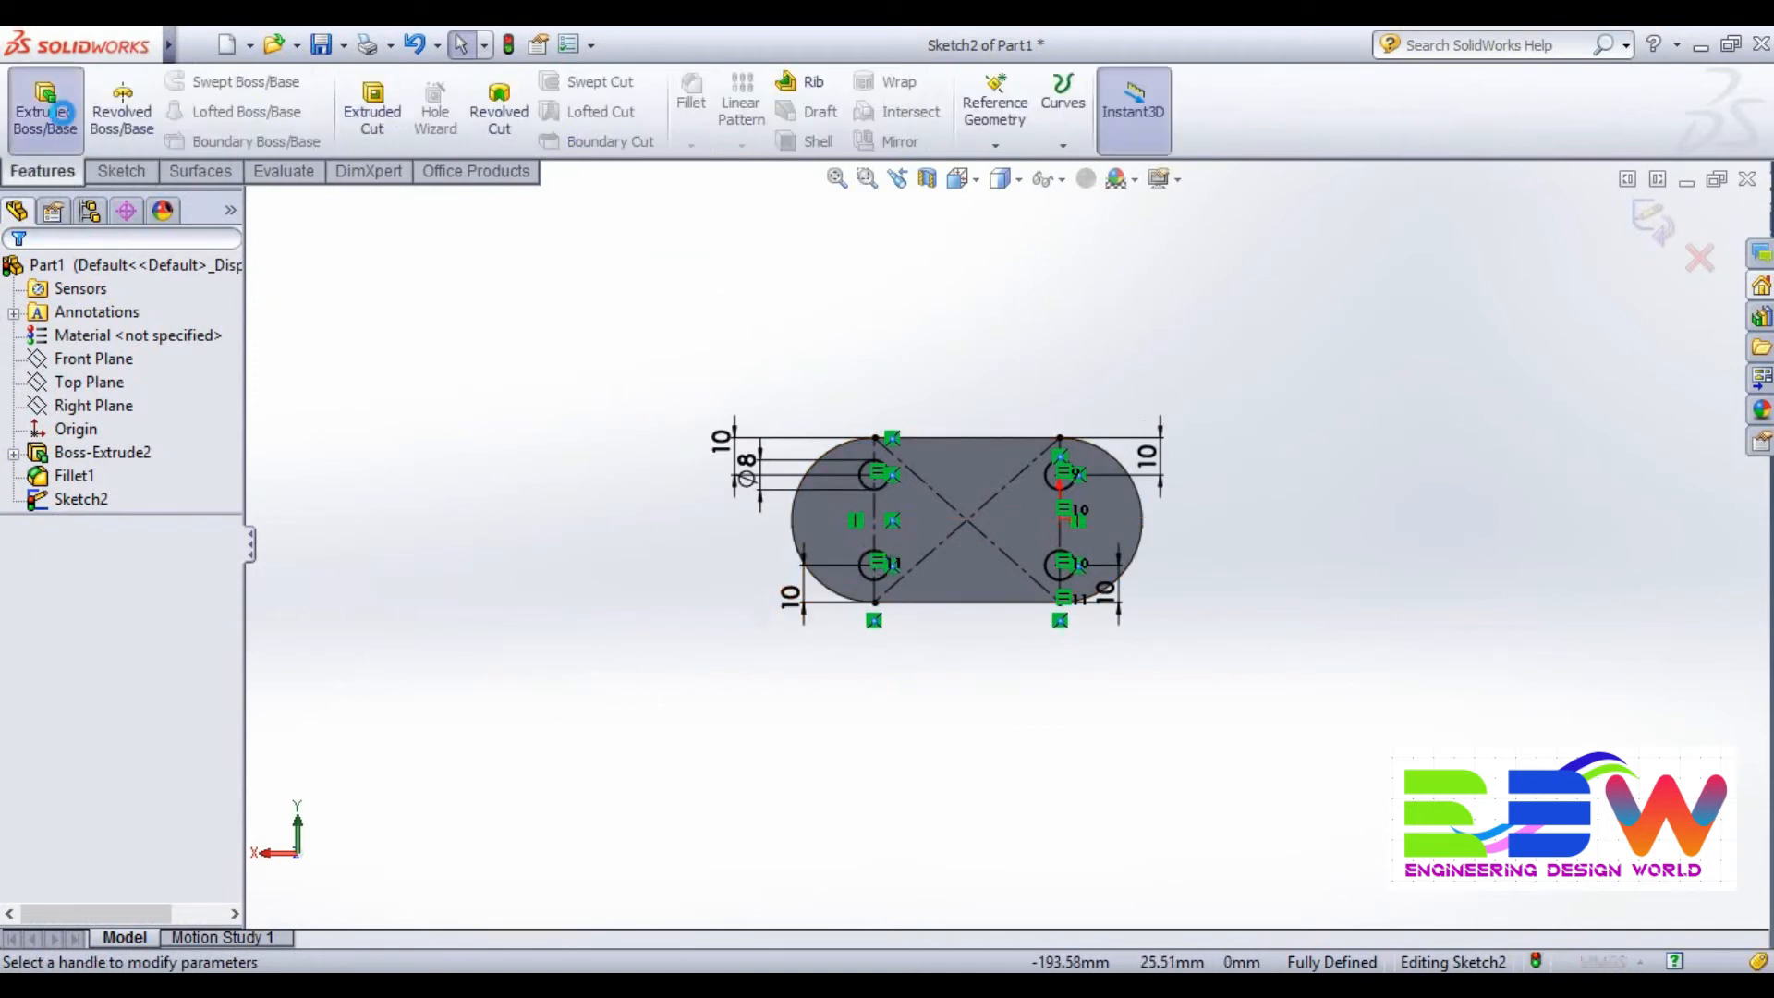
middle_click_drag(1019, 391, 869, 493)
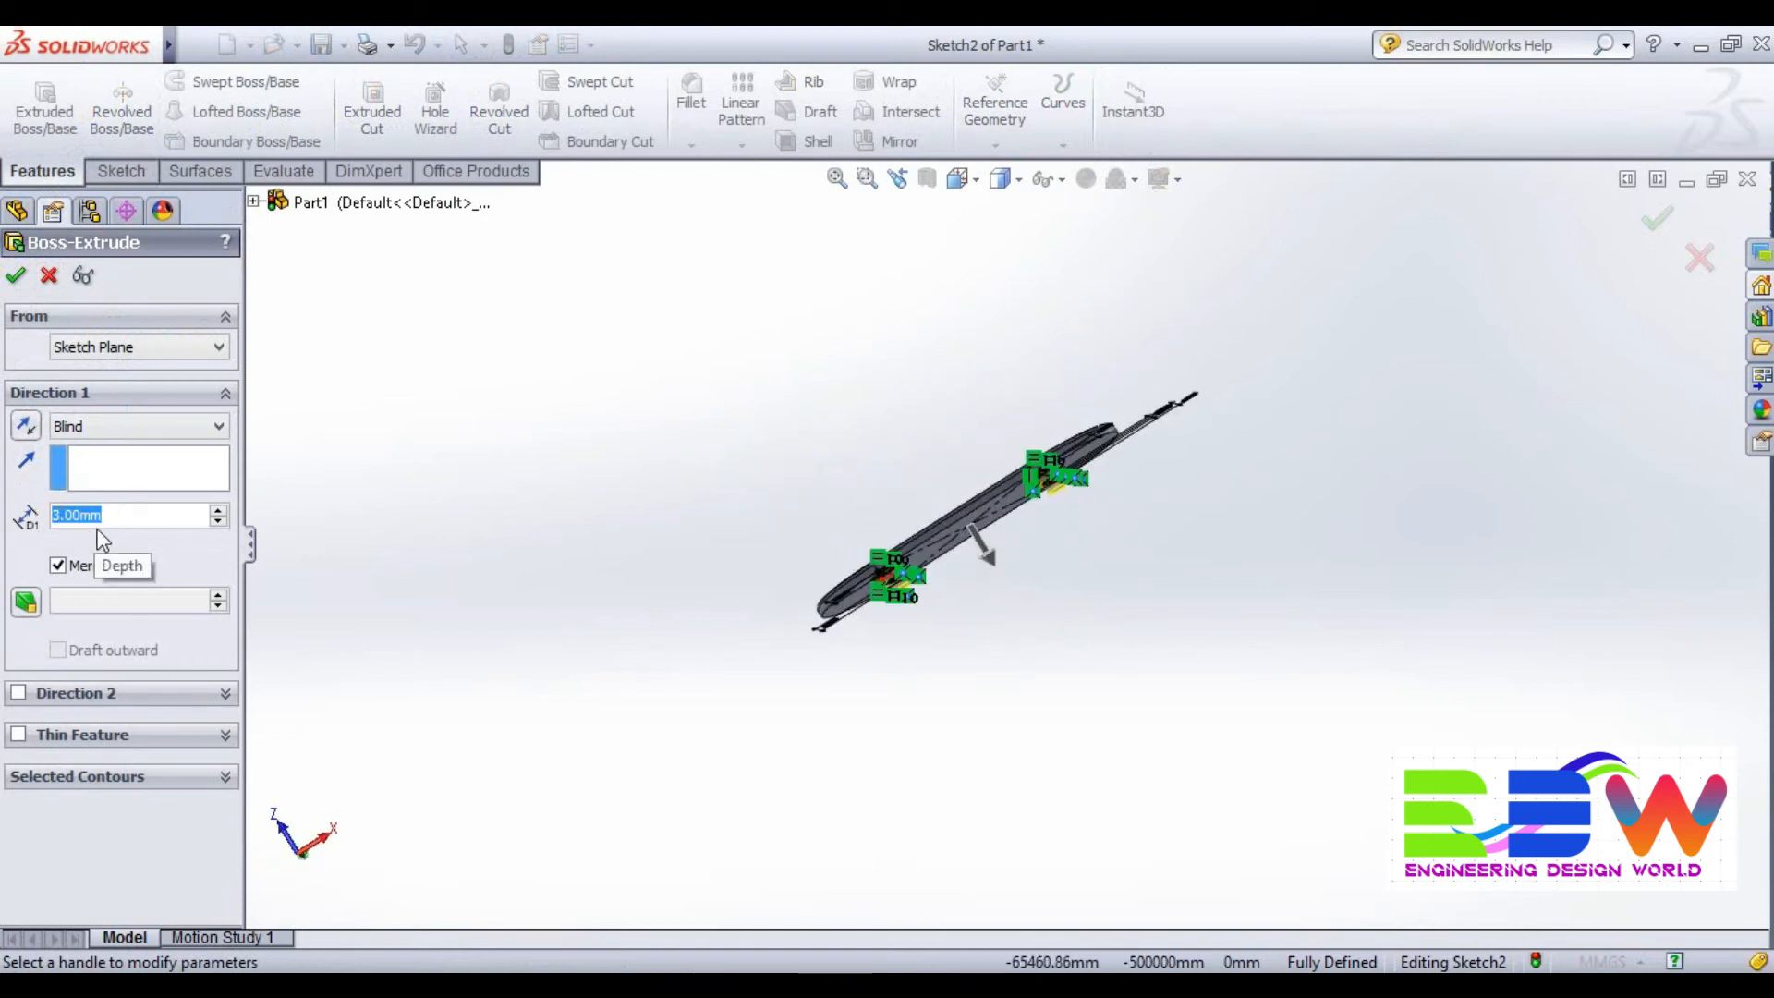
type("35")
key("Return")
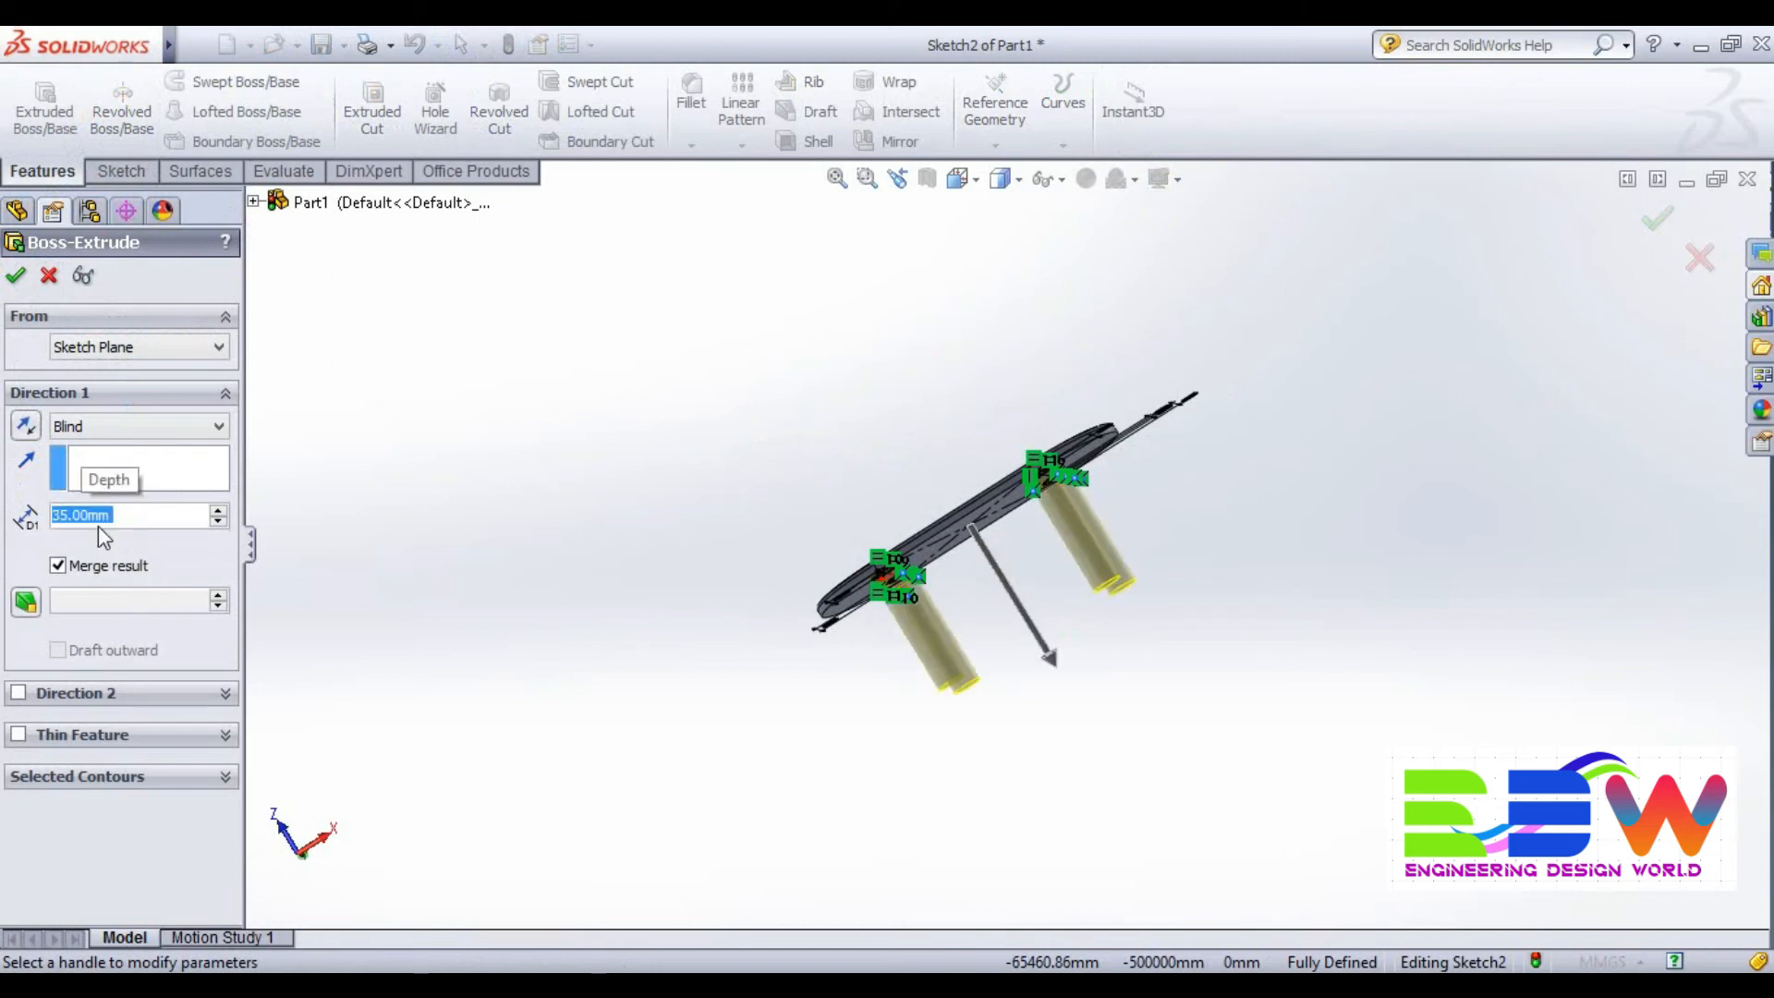
middle_click_drag(686, 579, 545, 491)
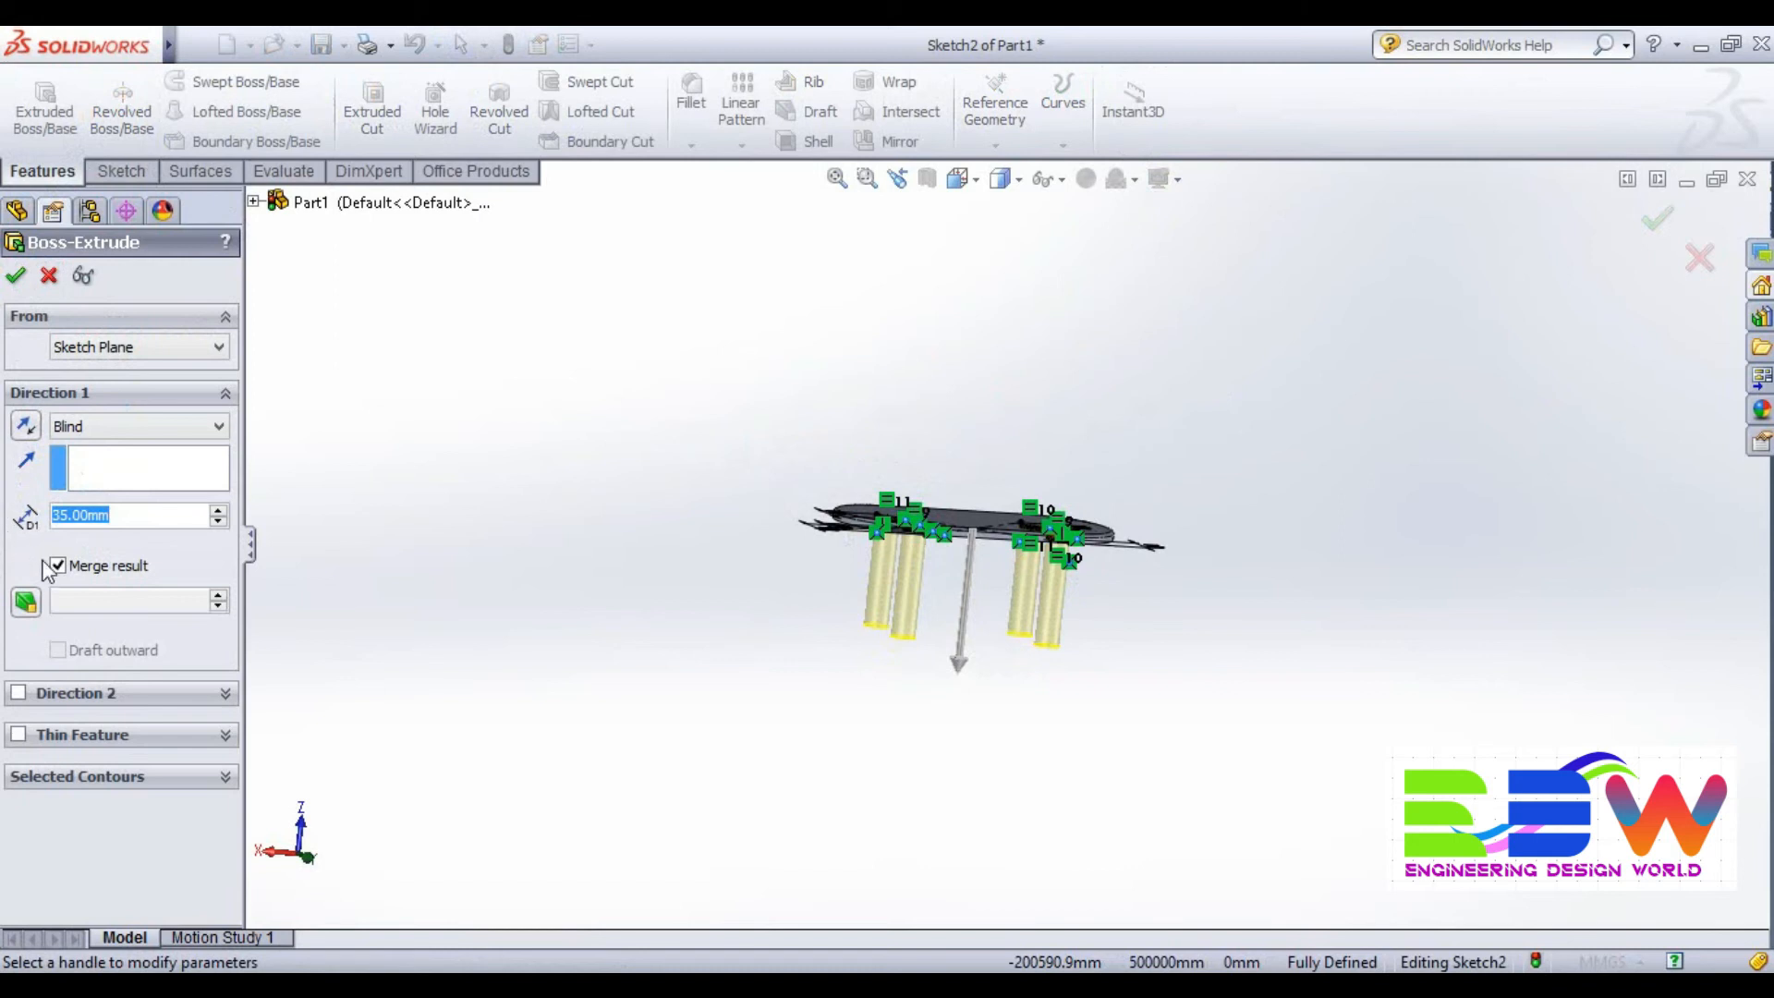
Set the leg extrusion depth to 30 mm and complete the merged boss extrusion.
type("30")
key("Return")
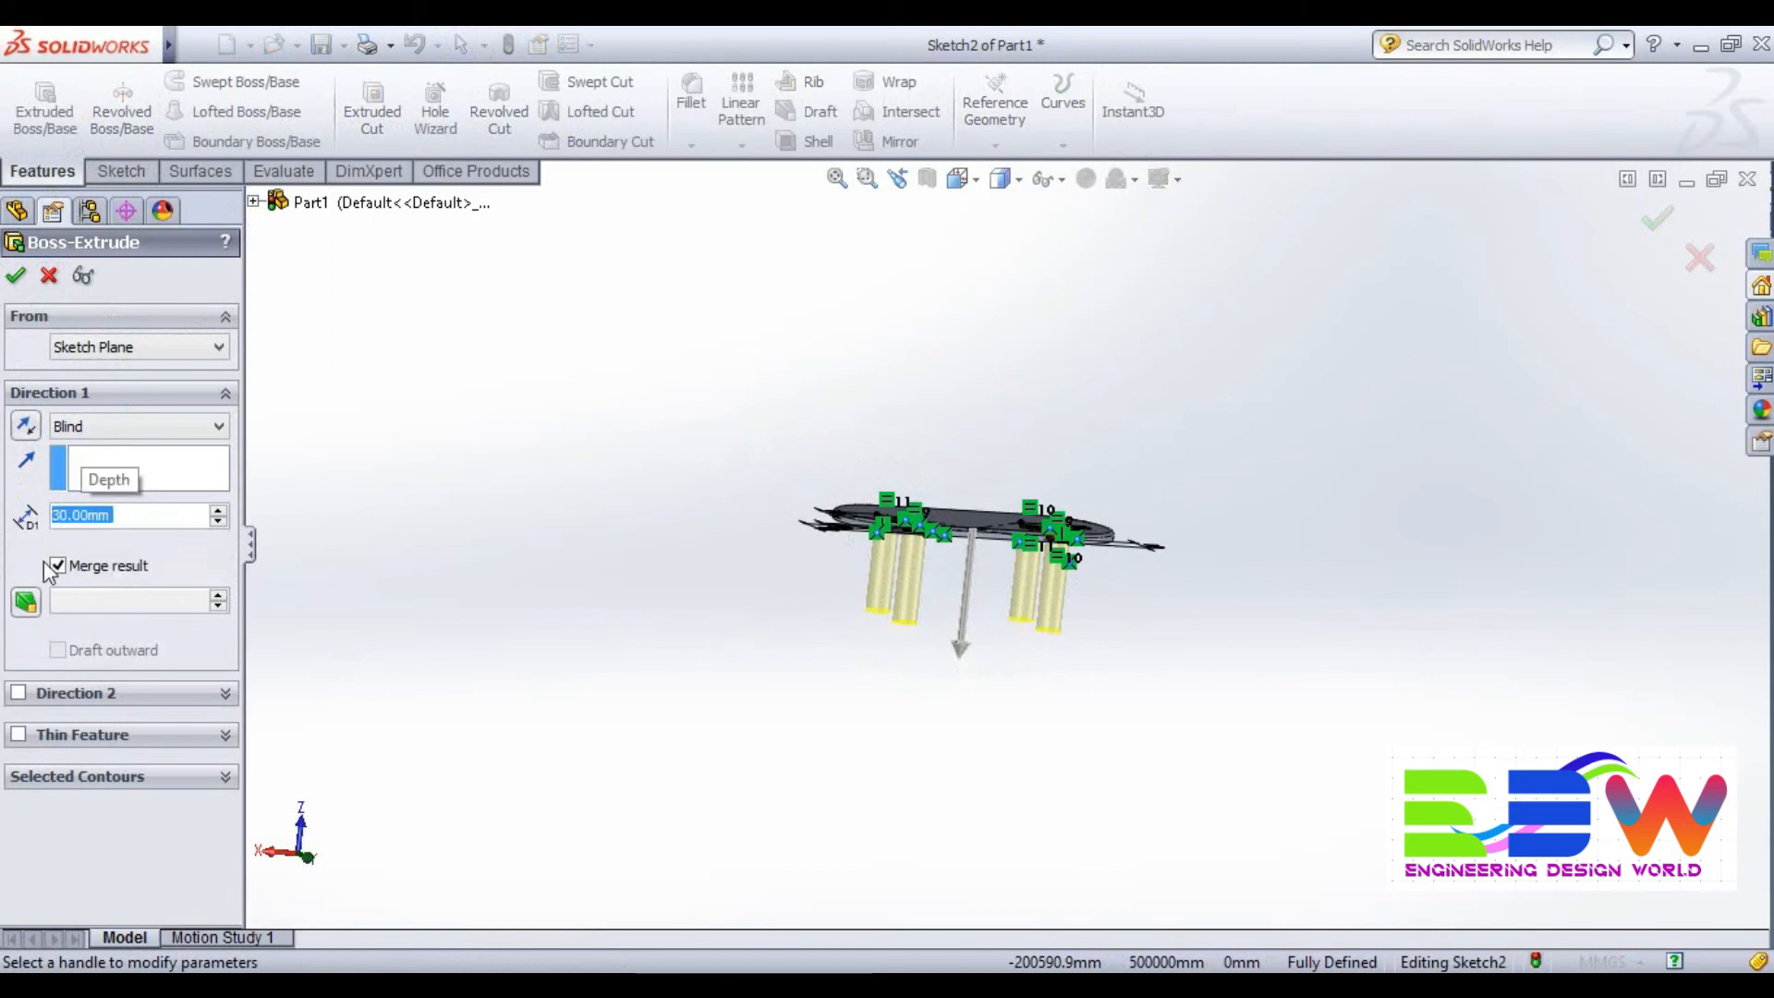
middle_click_drag(532, 671, 490, 708)
scroll(349, 759, "down", 1)
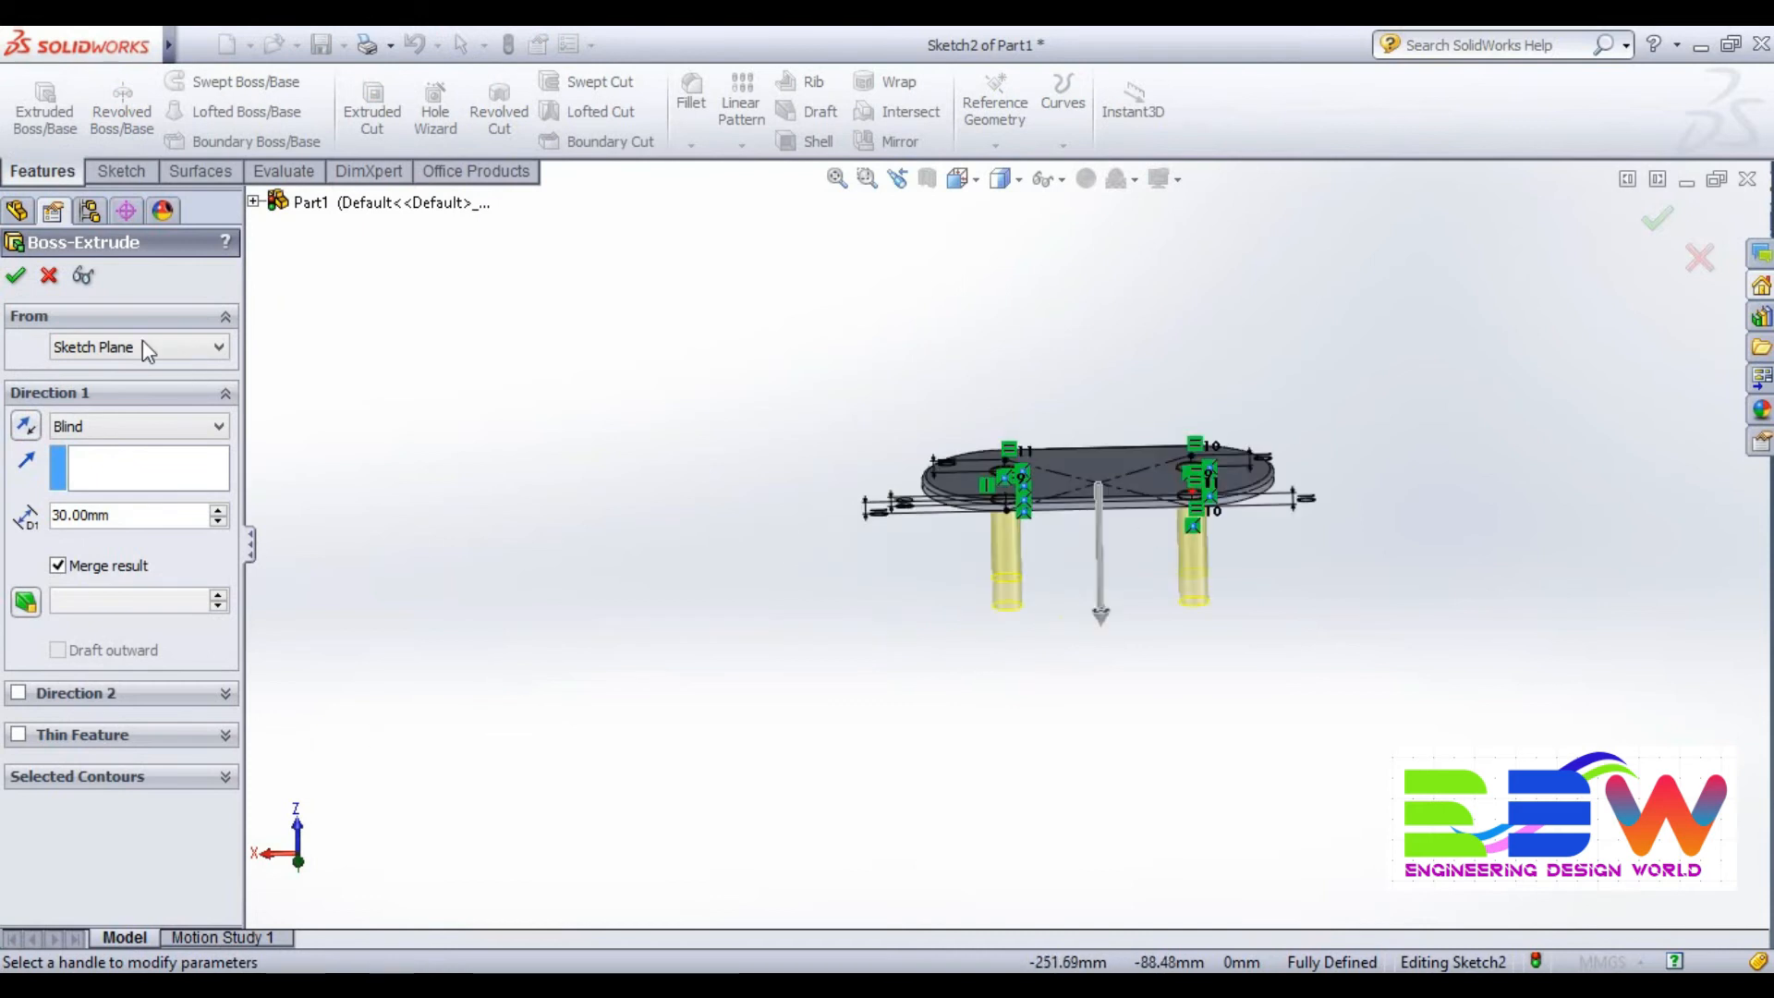
left_click(16, 277)
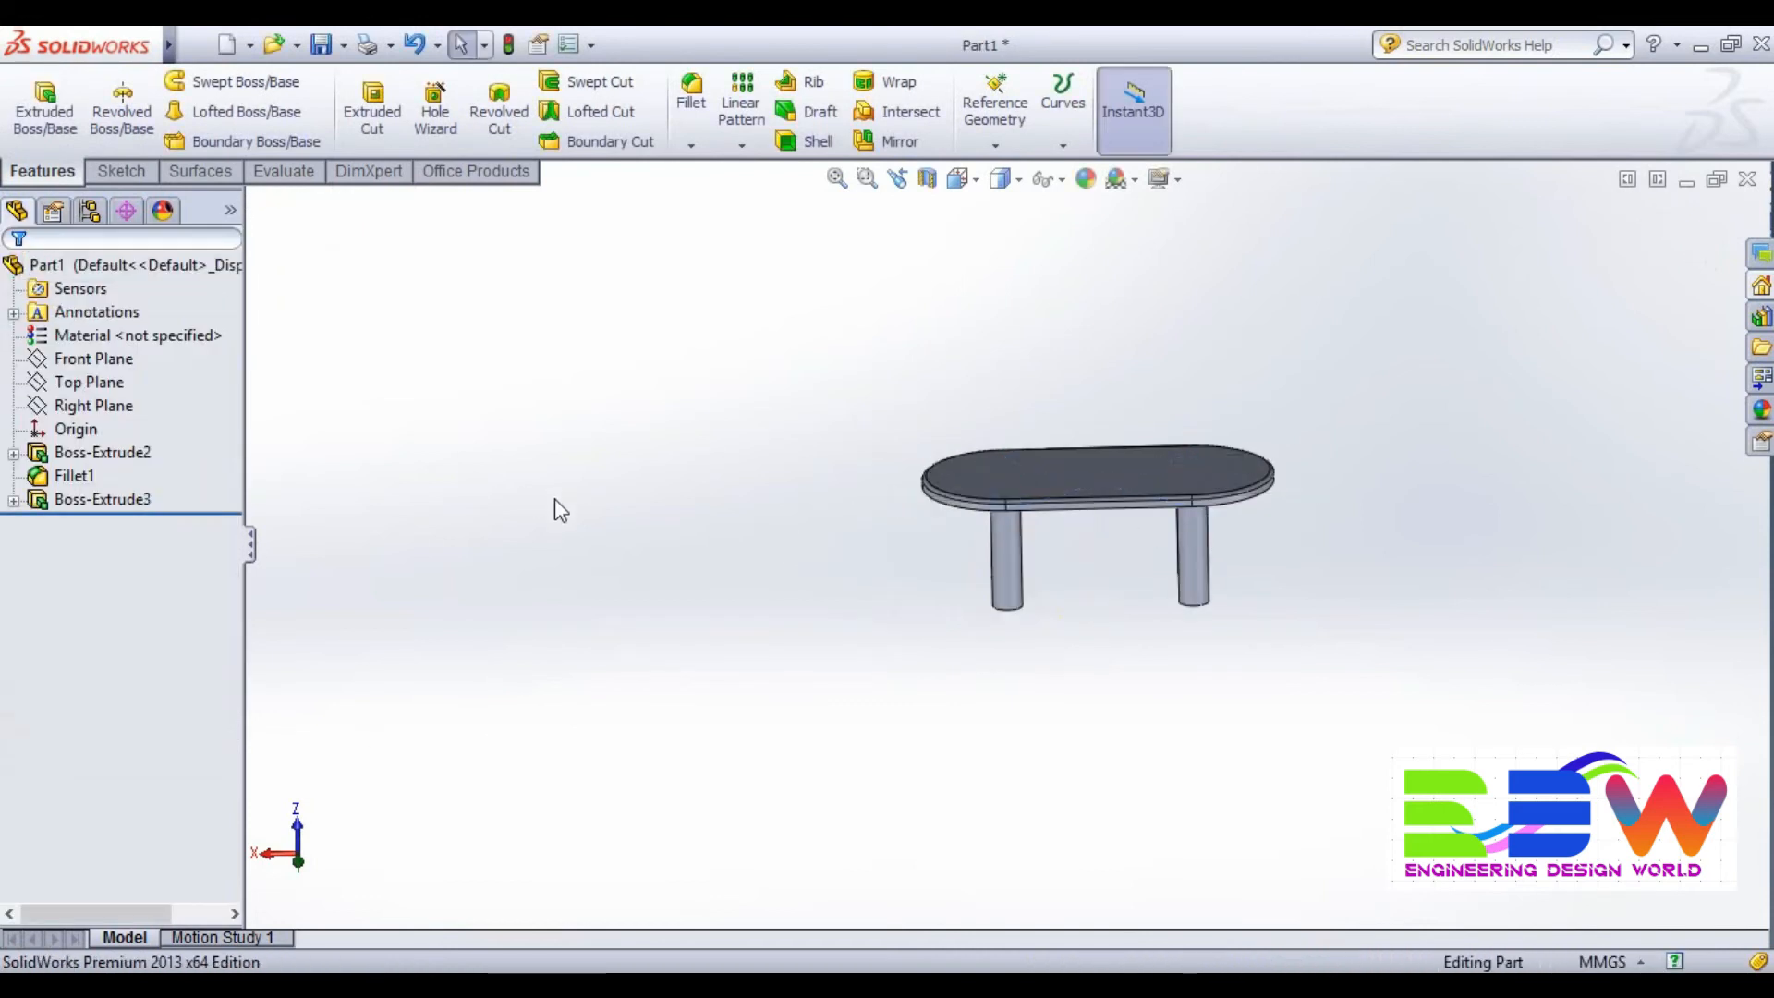
Open appearance editing for the whole part and browse the organic wood appearances to Beech.
scroll(1448, 458, "down", 3)
middle_click_drag(1250, 566, 1227, 621)
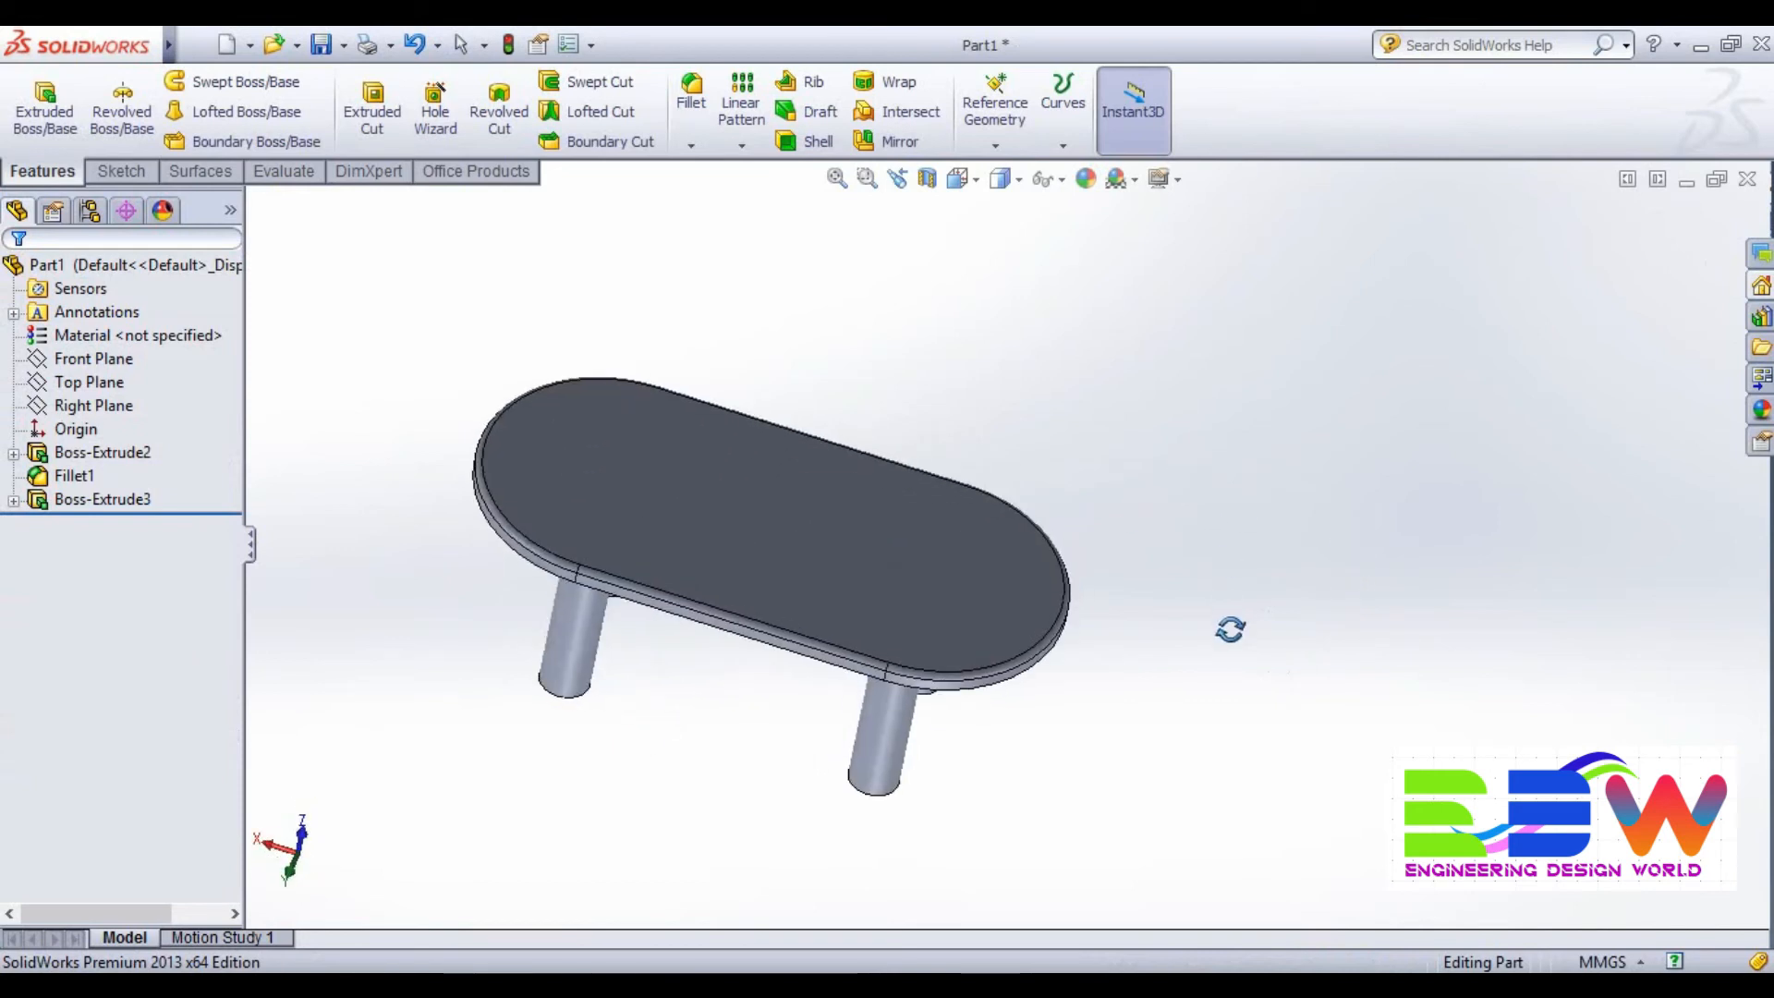
scroll(858, 363, "down", 1)
scroll(857, 362, "up", 2)
scroll(598, 558, "down", 1)
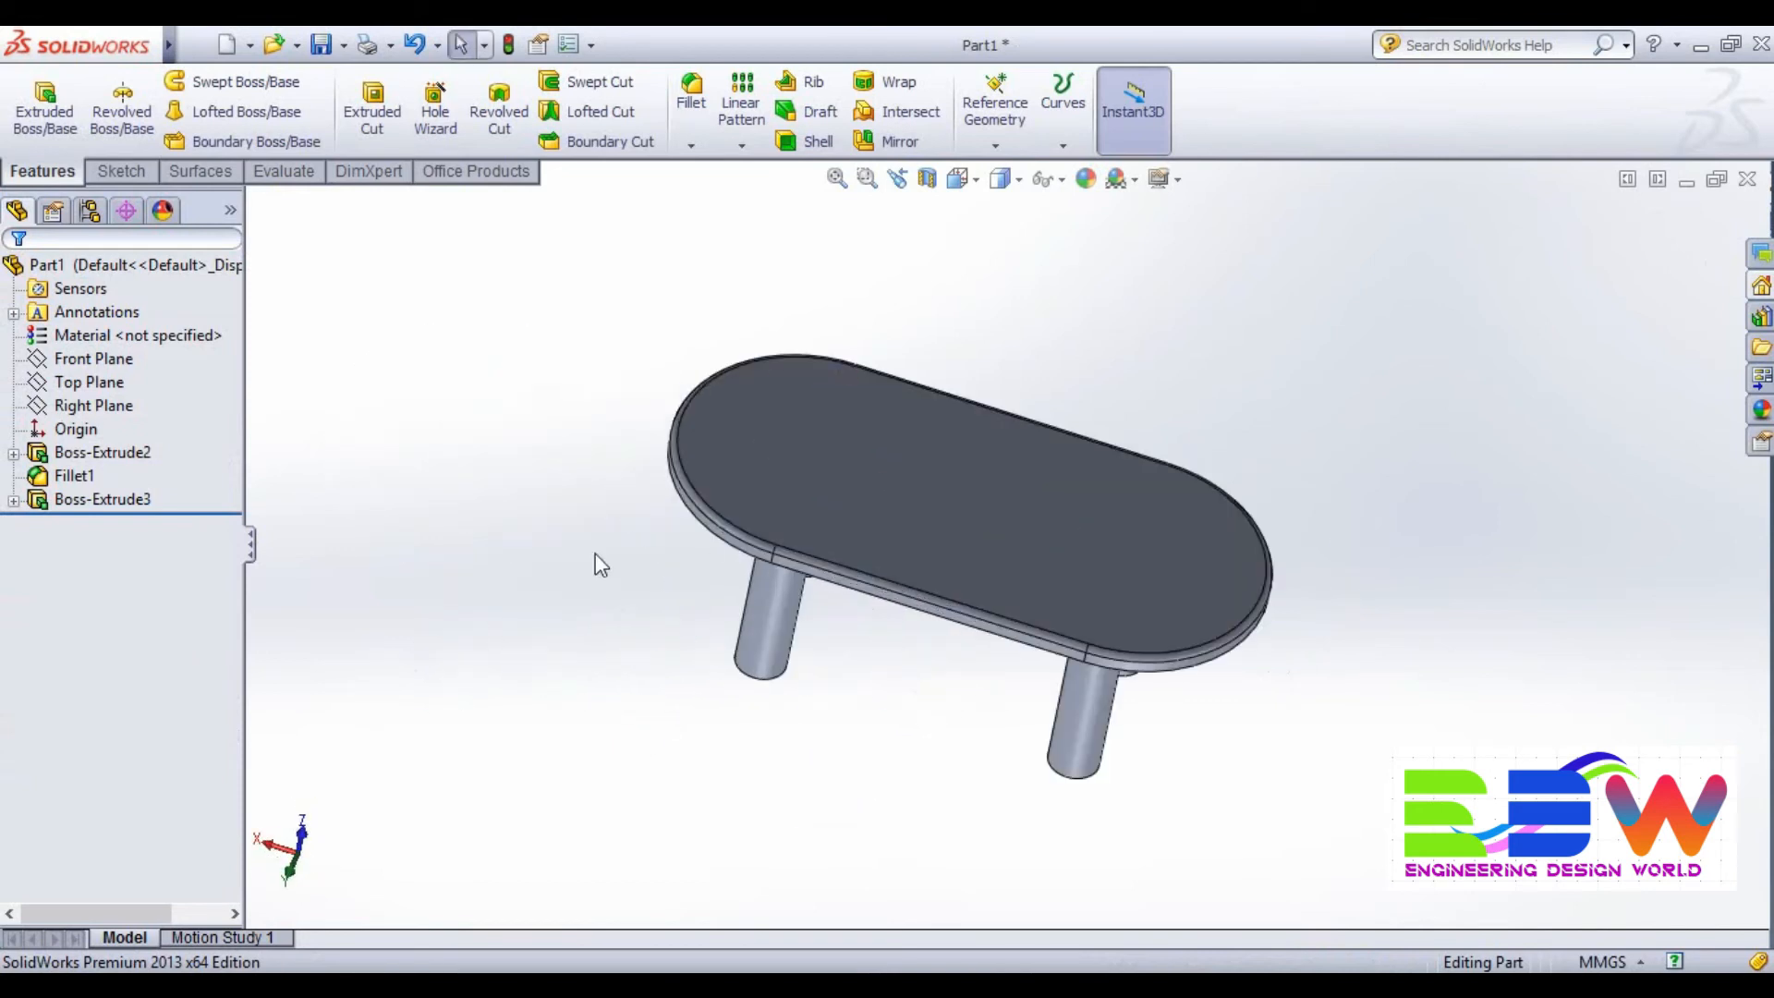
left_click(1087, 178)
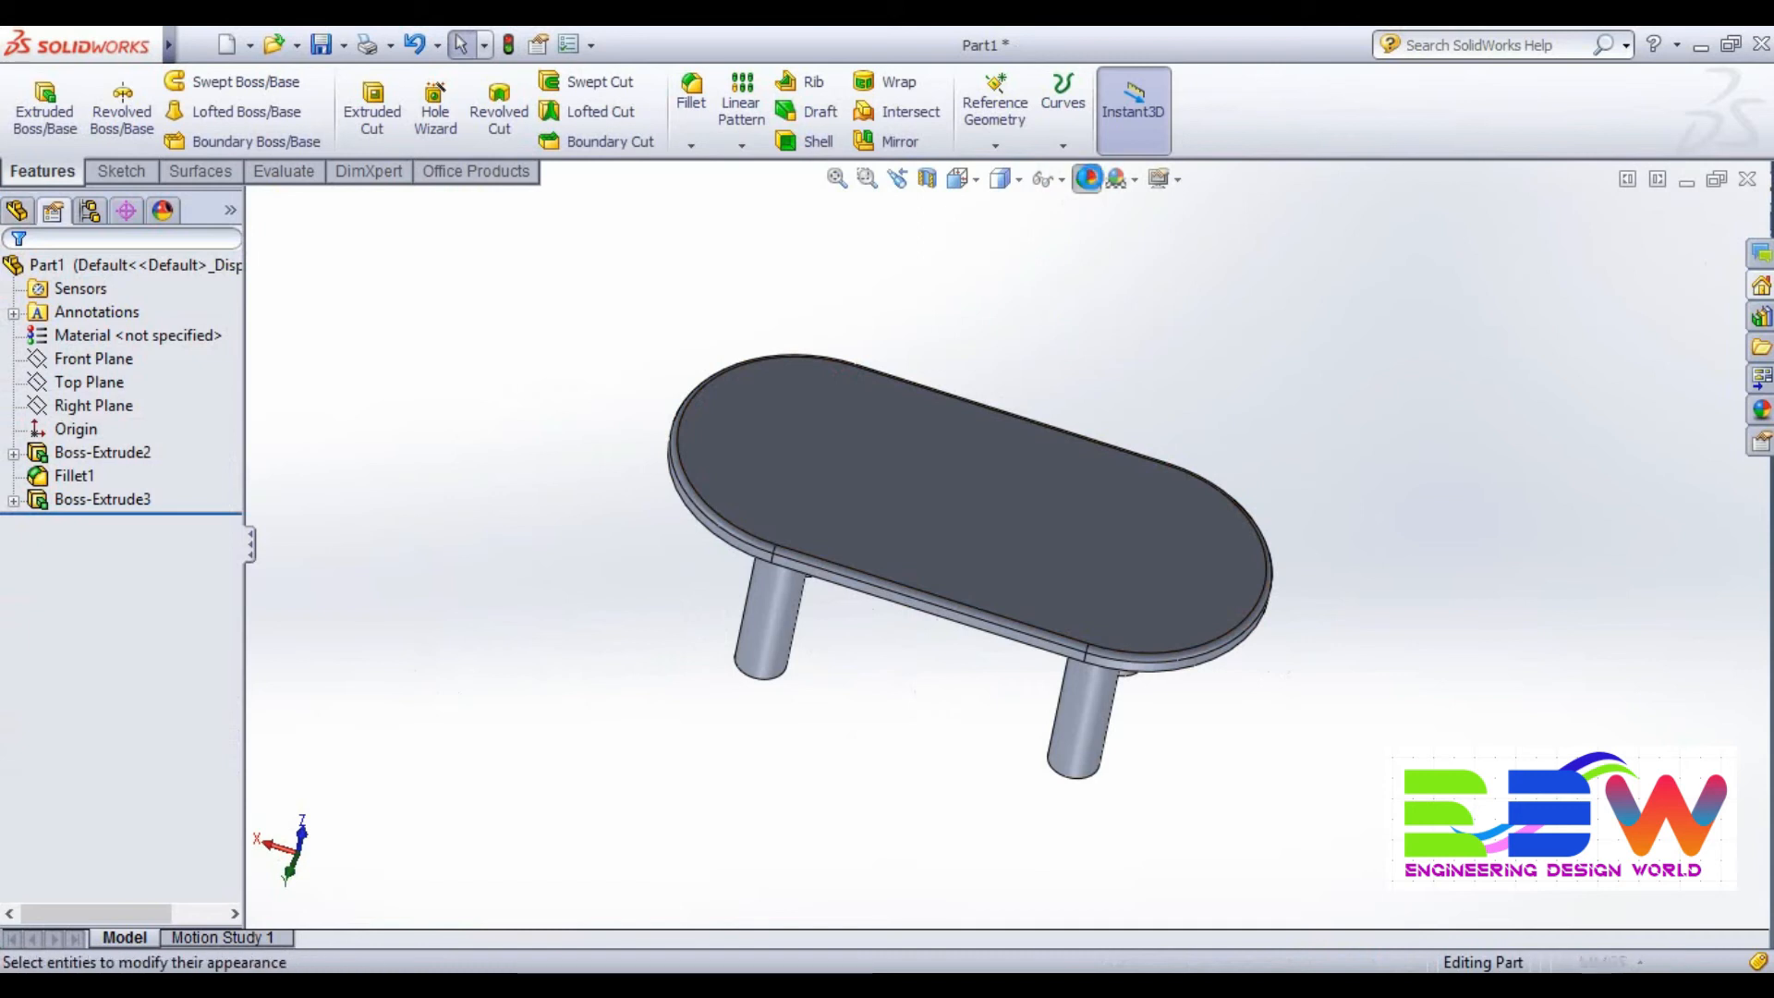
left_click(1358, 249)
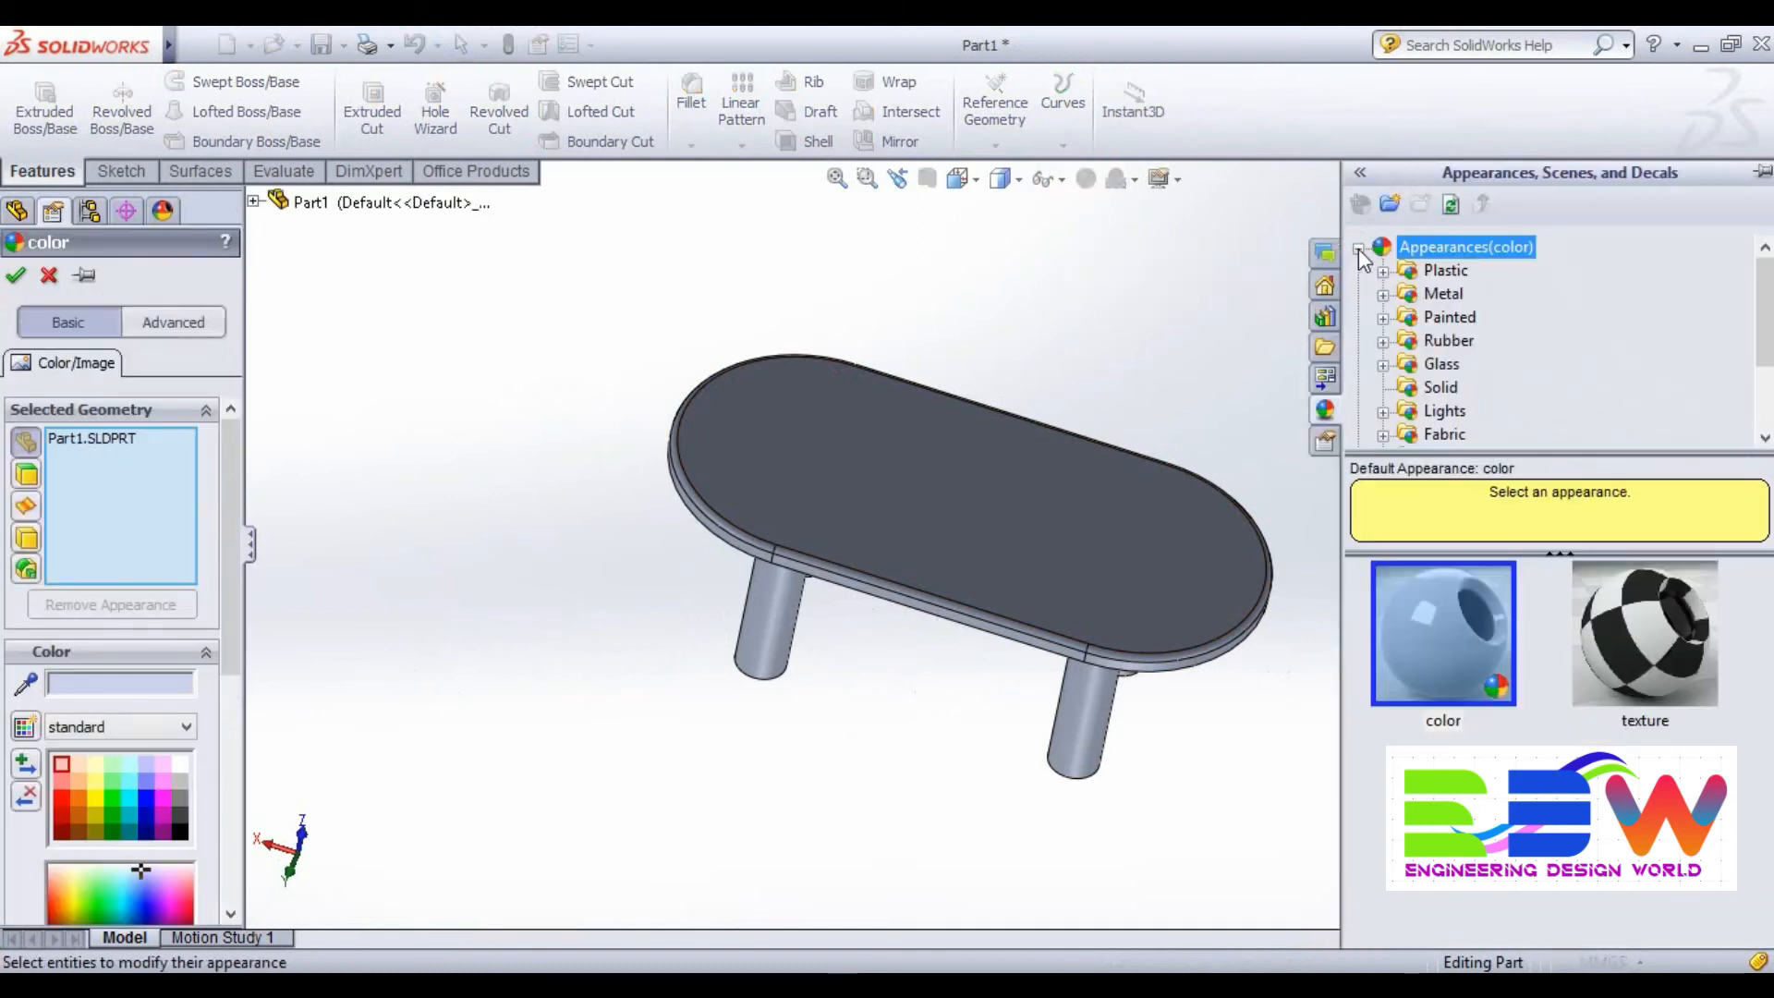
scroll(1441, 395, "down", 2)
left_click(1383, 340)
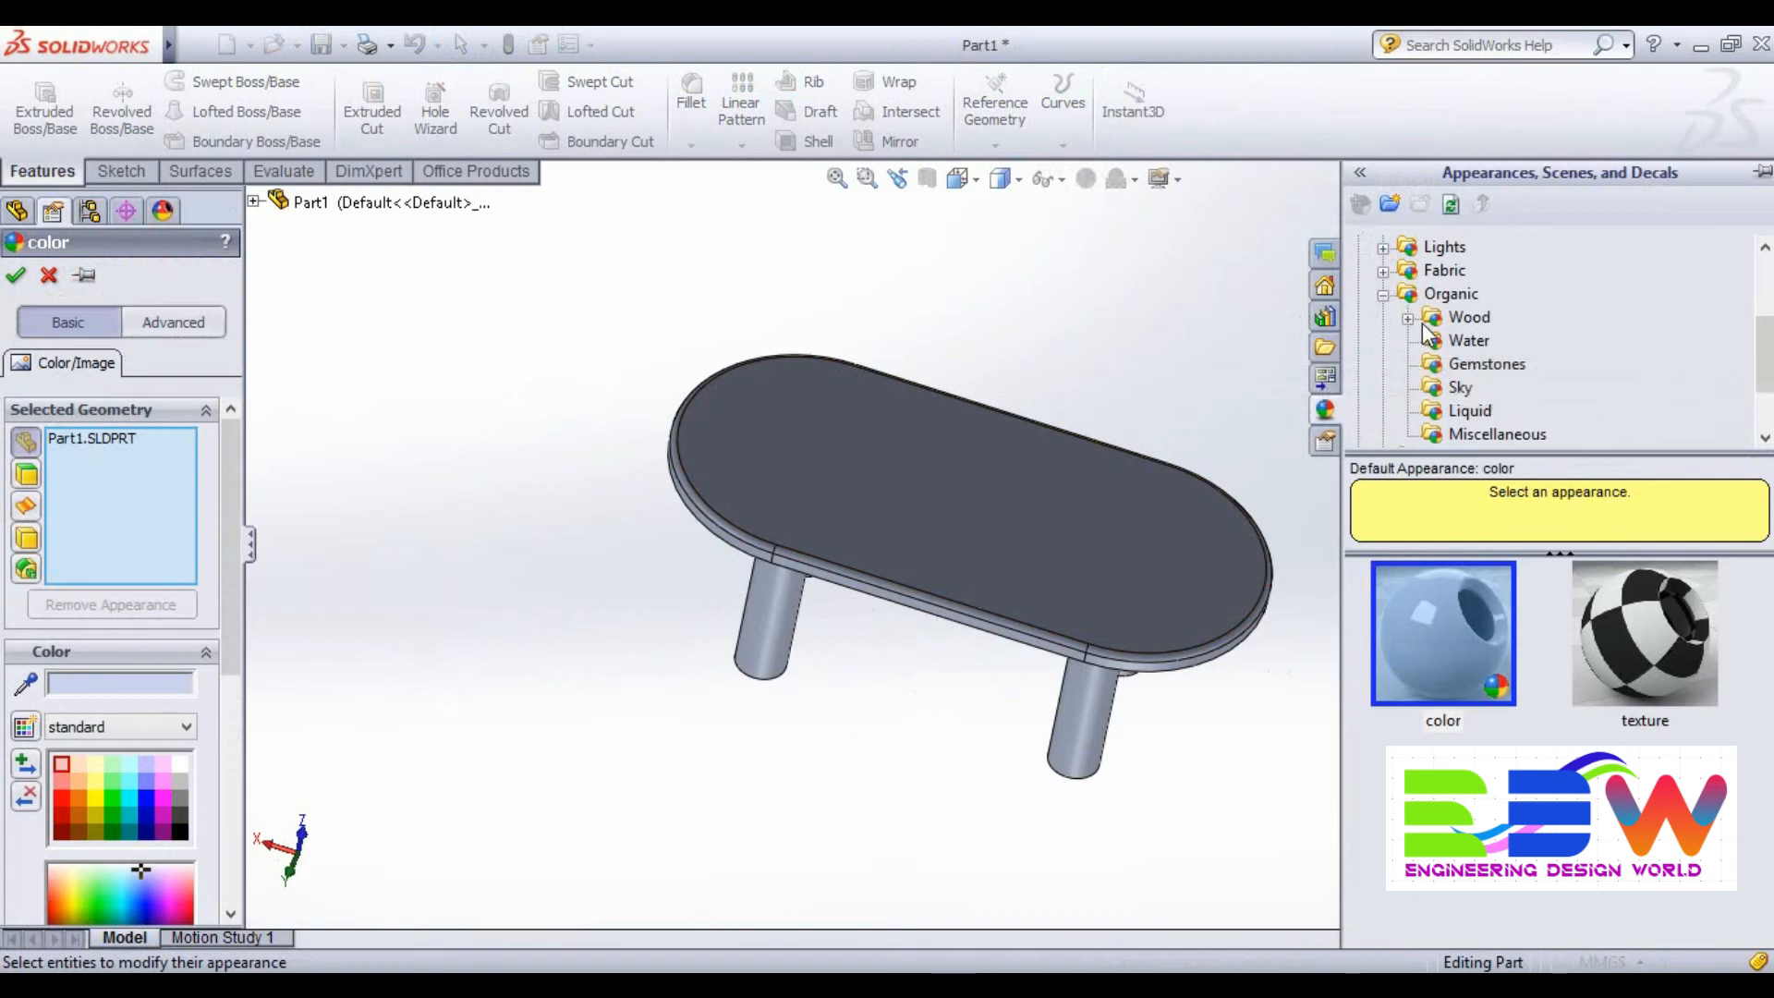
left_click(1441, 366)
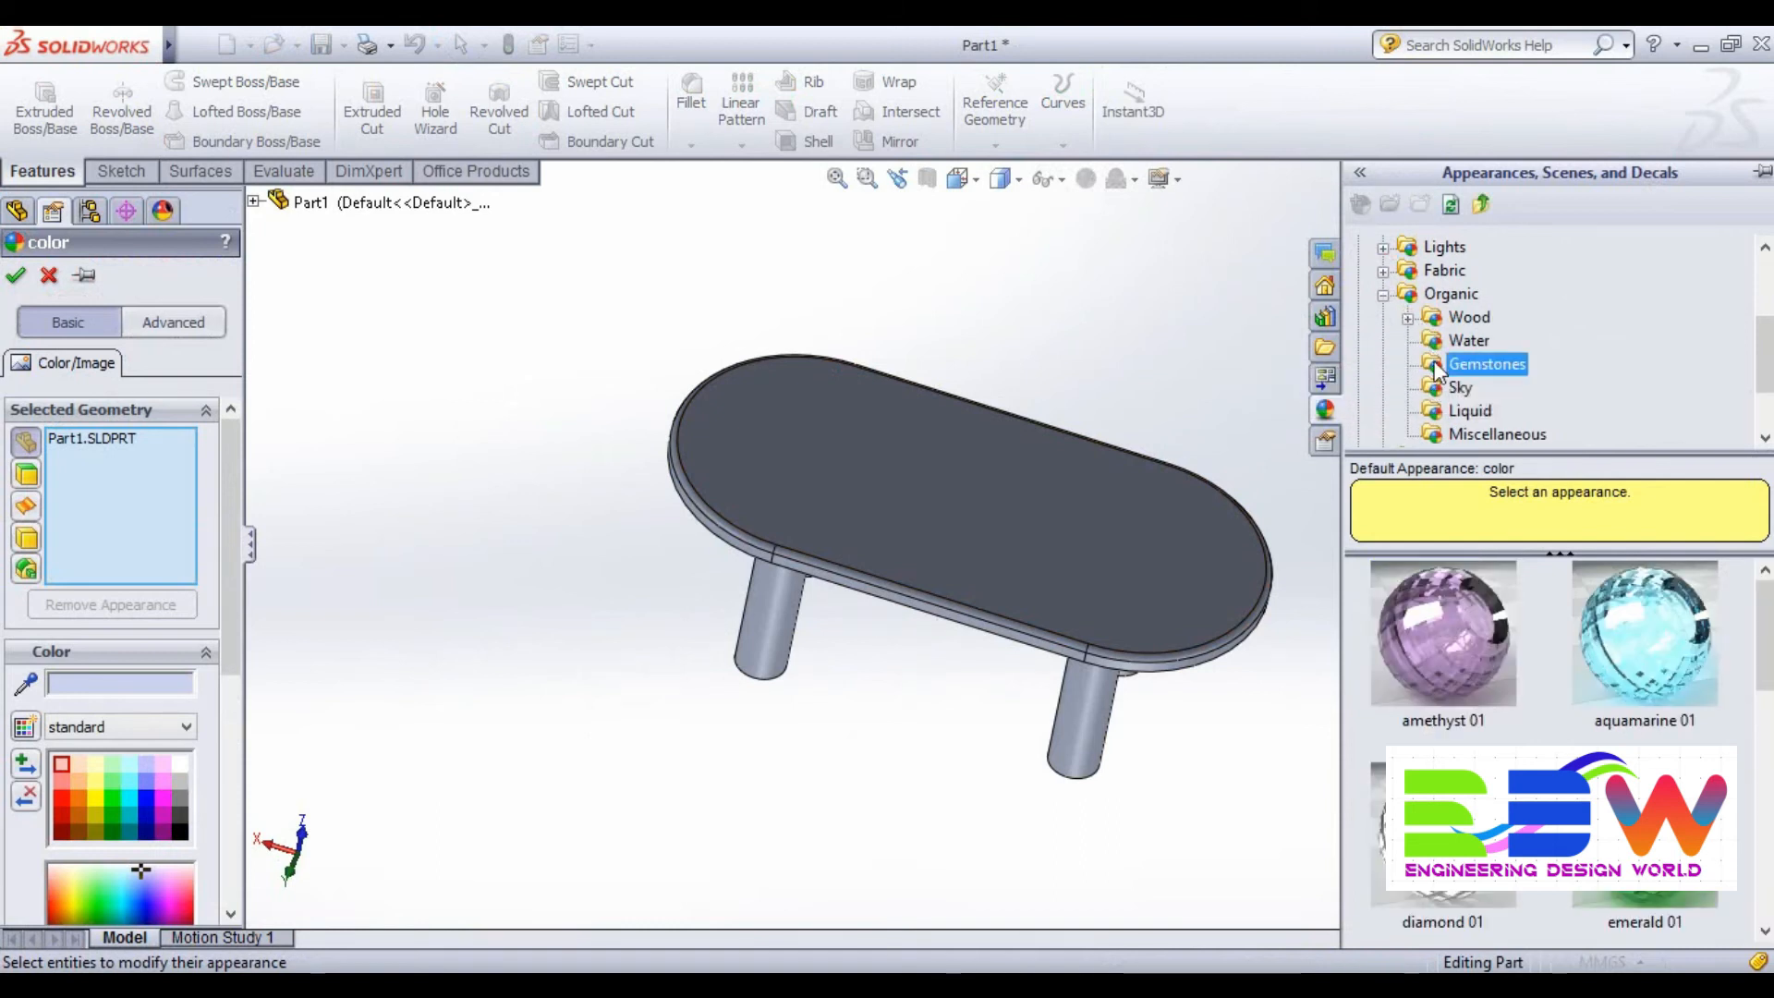
left_click(1408, 318)
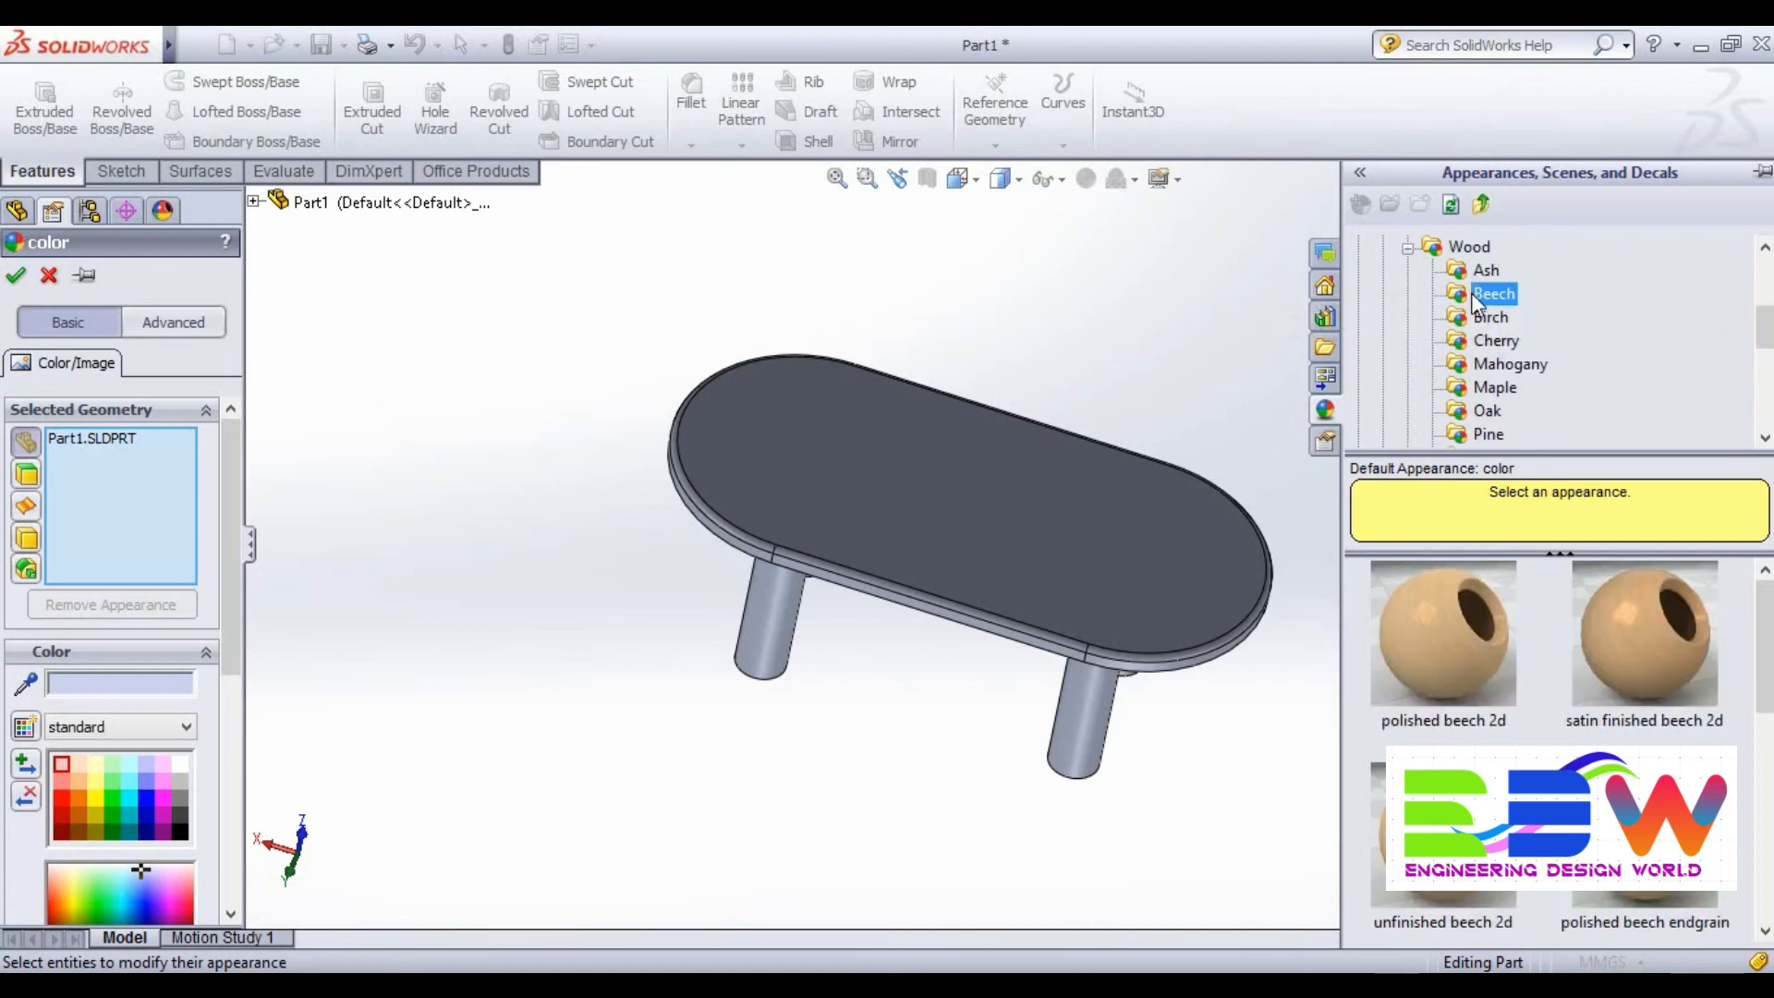
Try the unfinished beech endgrain, unfinished american beech and polished mahogany endgrain appearances on the whole part.
left_click(1612, 617)
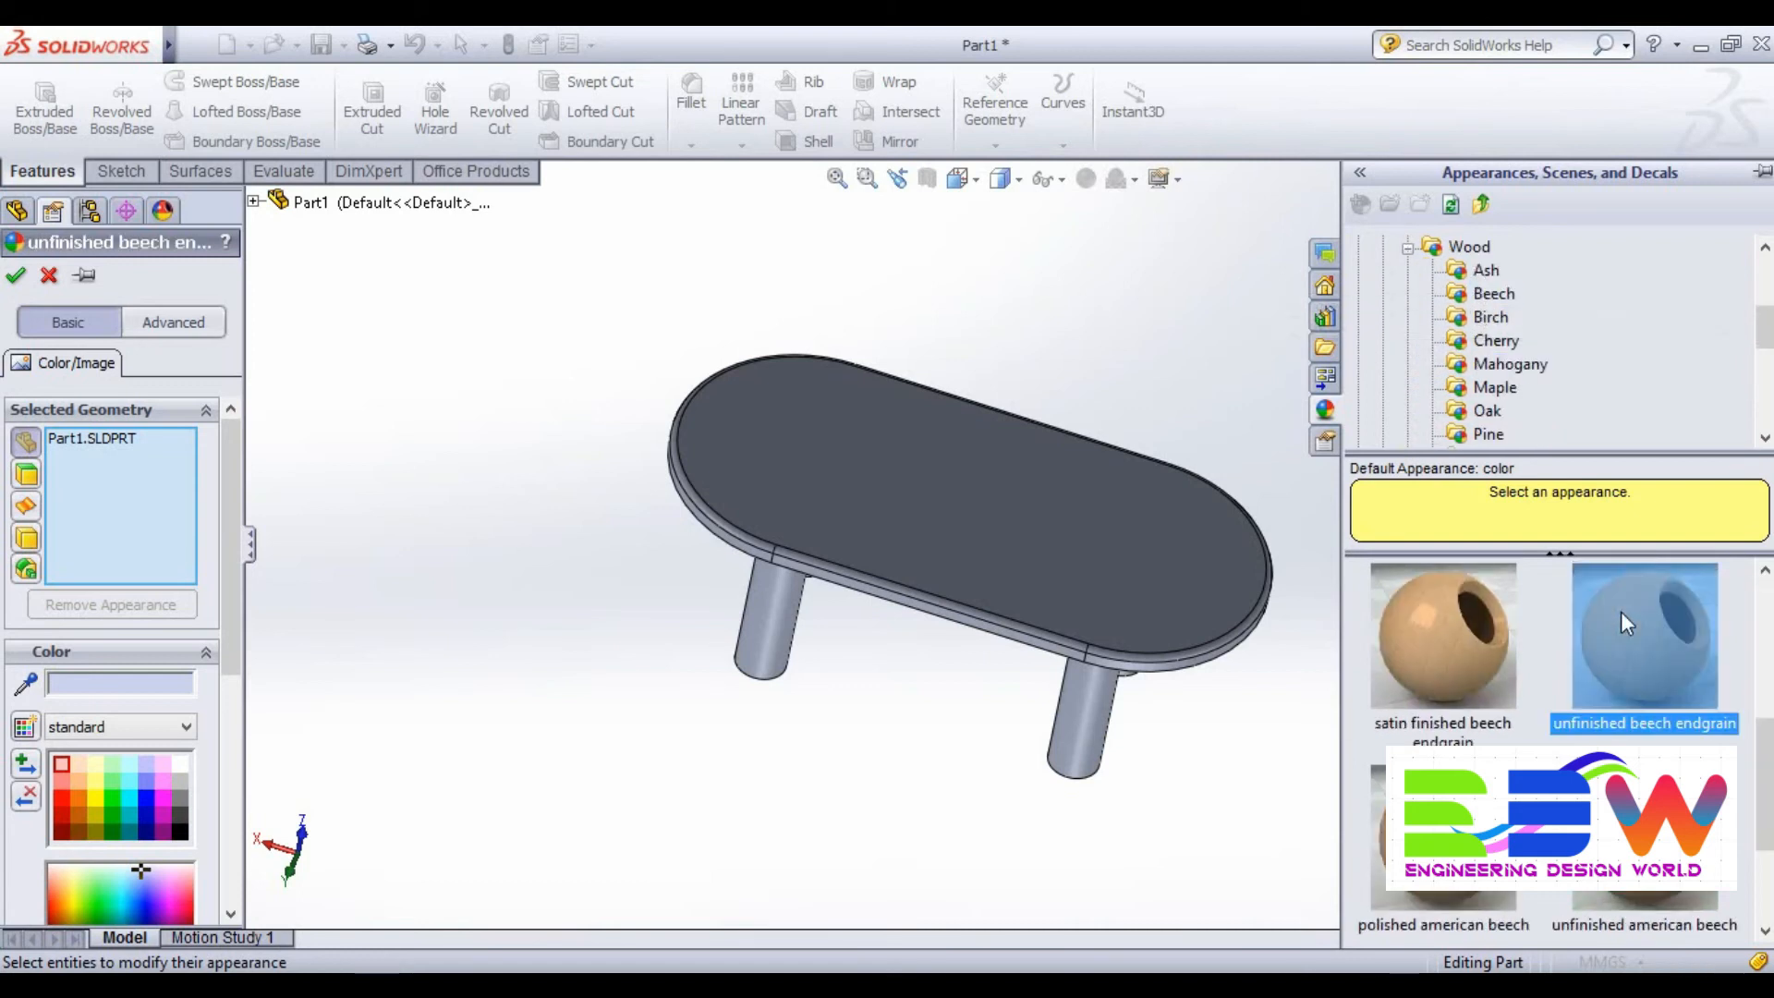
scroll(1551, 739, "down", 1)
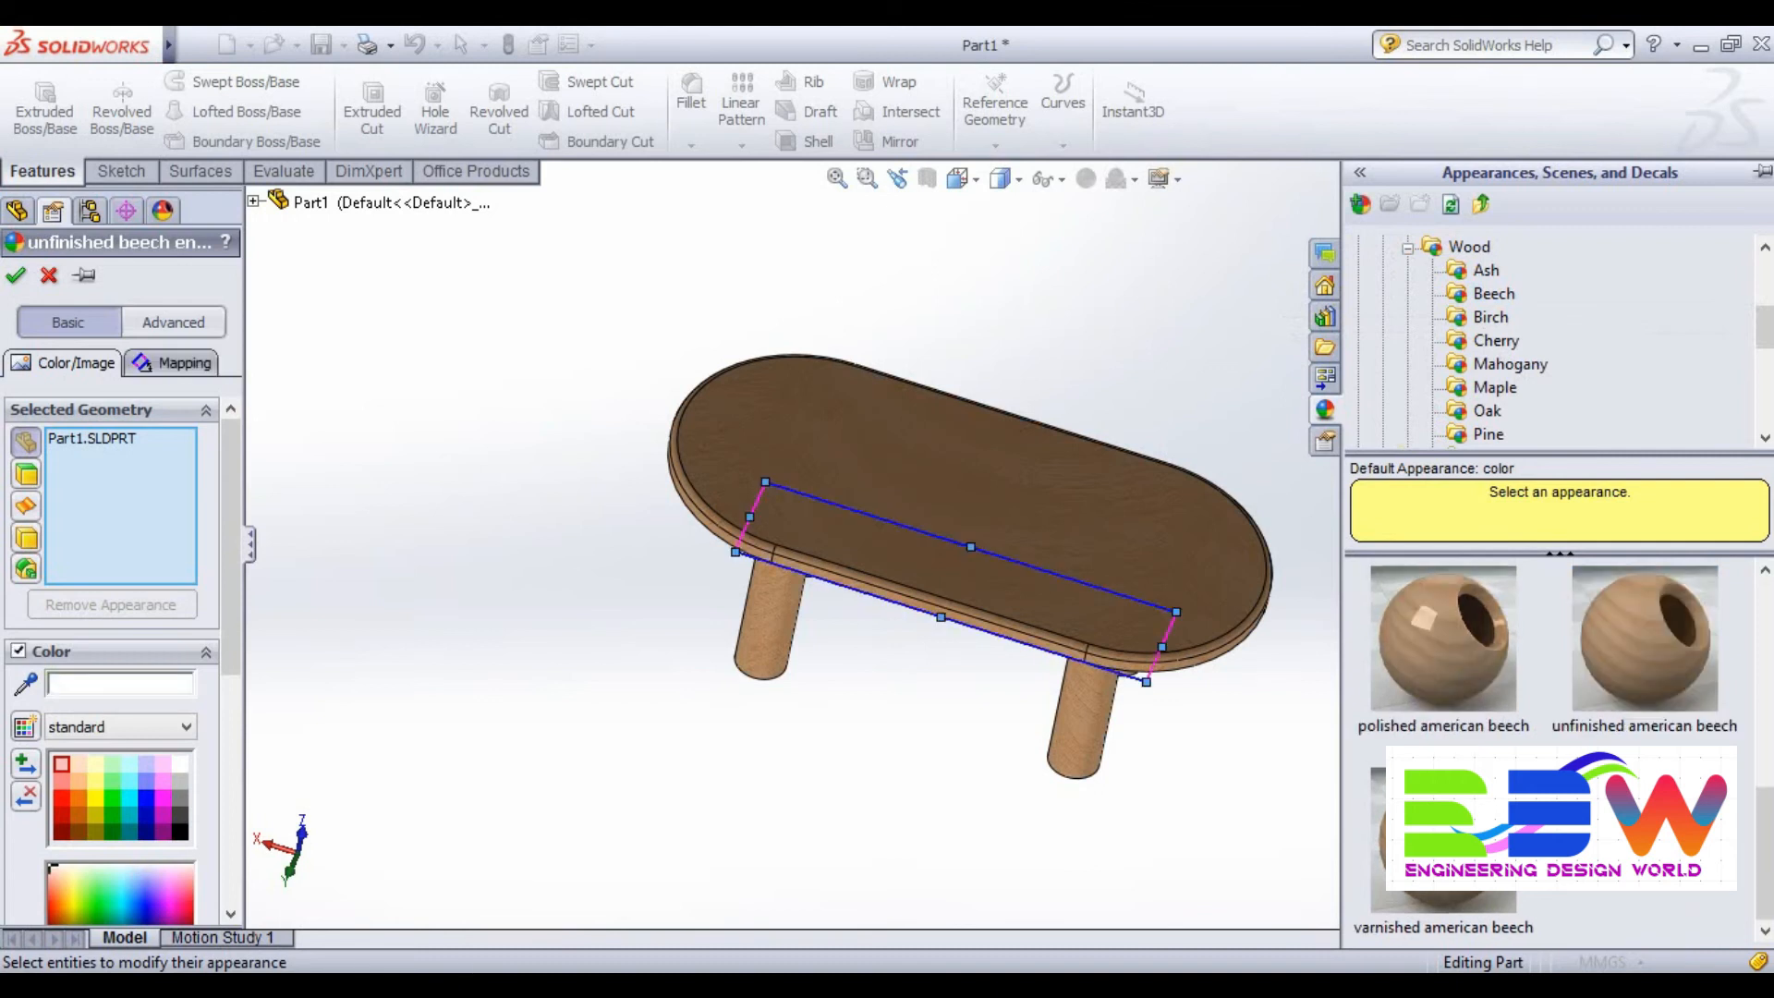
left_click(1629, 649)
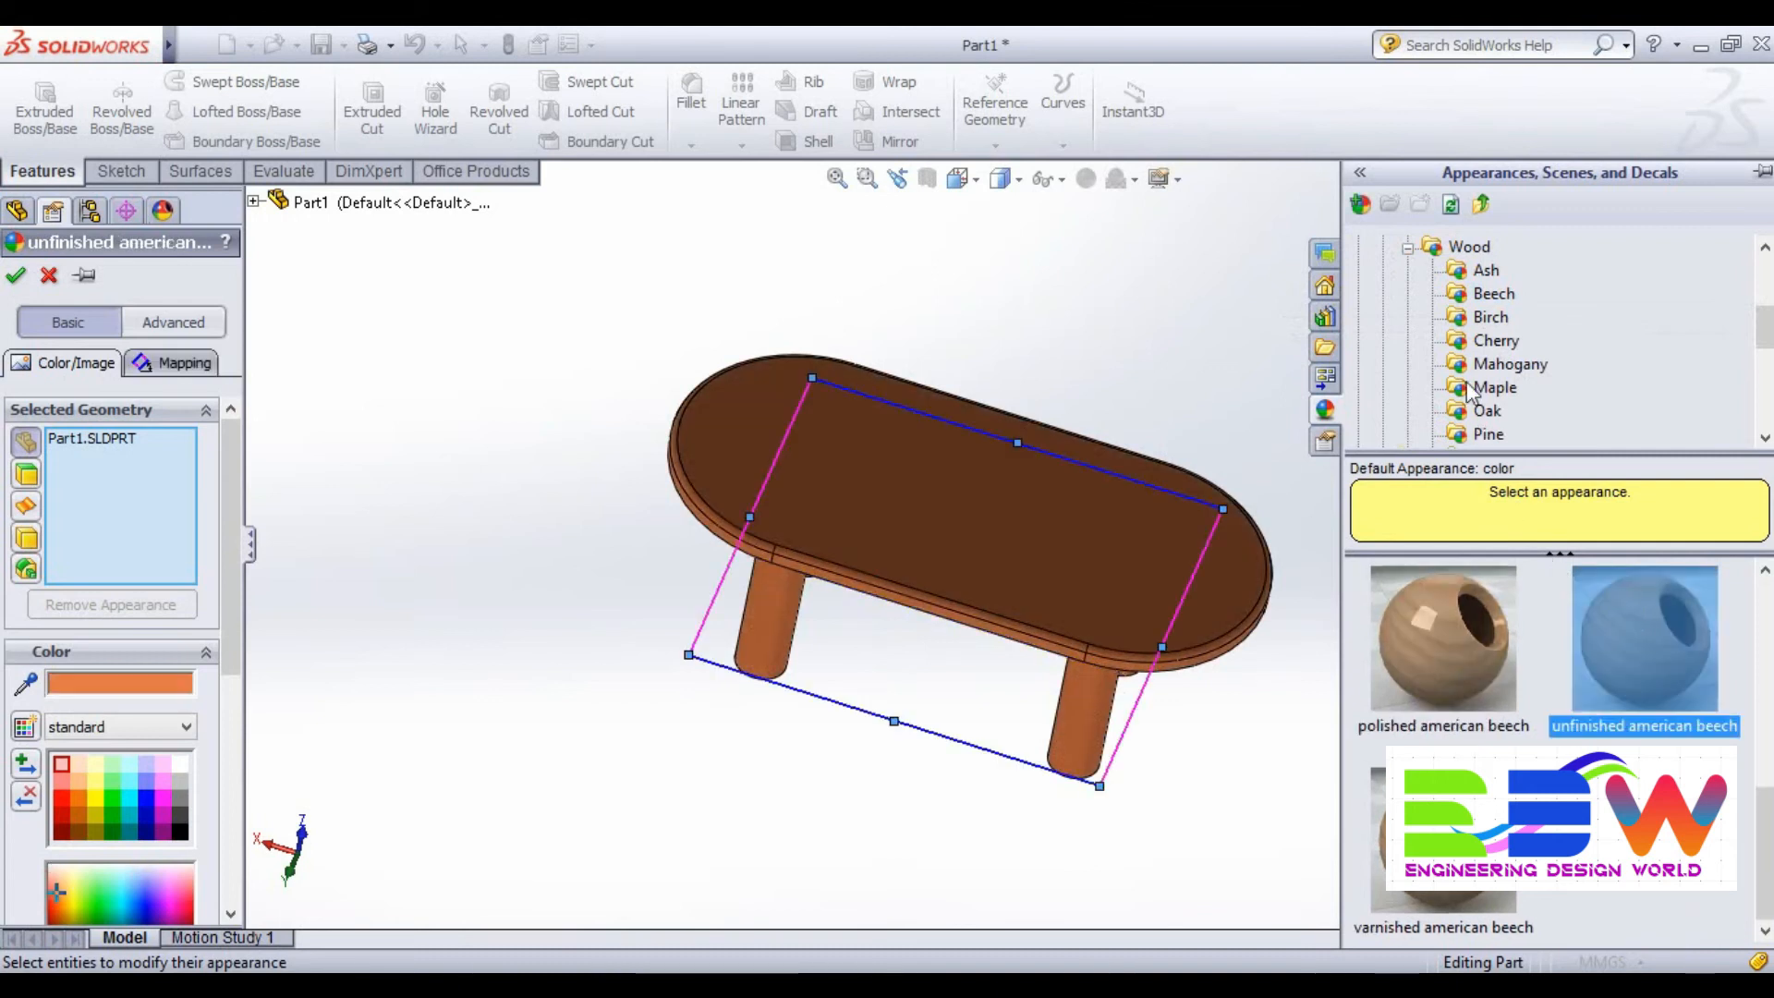
left_click(1499, 364)
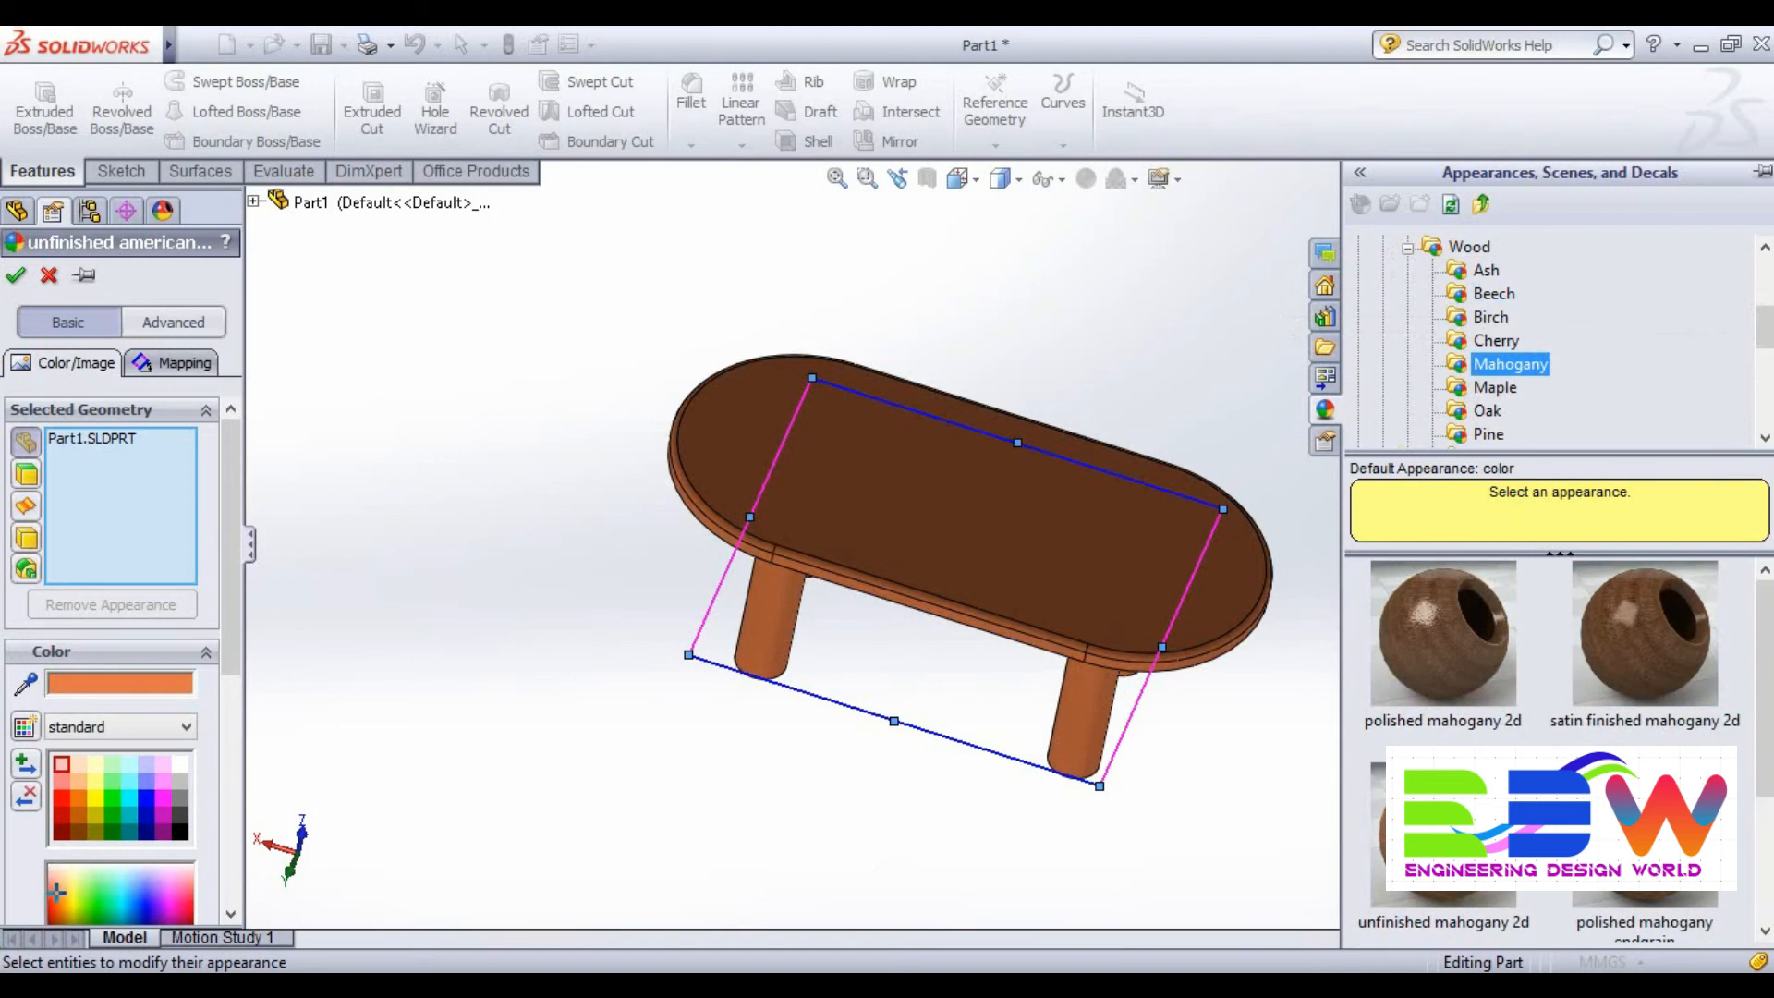
left_click(1644, 832)
Try the unfinished maple, polished maple, polished oak 2d and satin finished oak 2d appearances on the whole part.
left_click(1464, 395)
scroll(1543, 679, "down", 3)
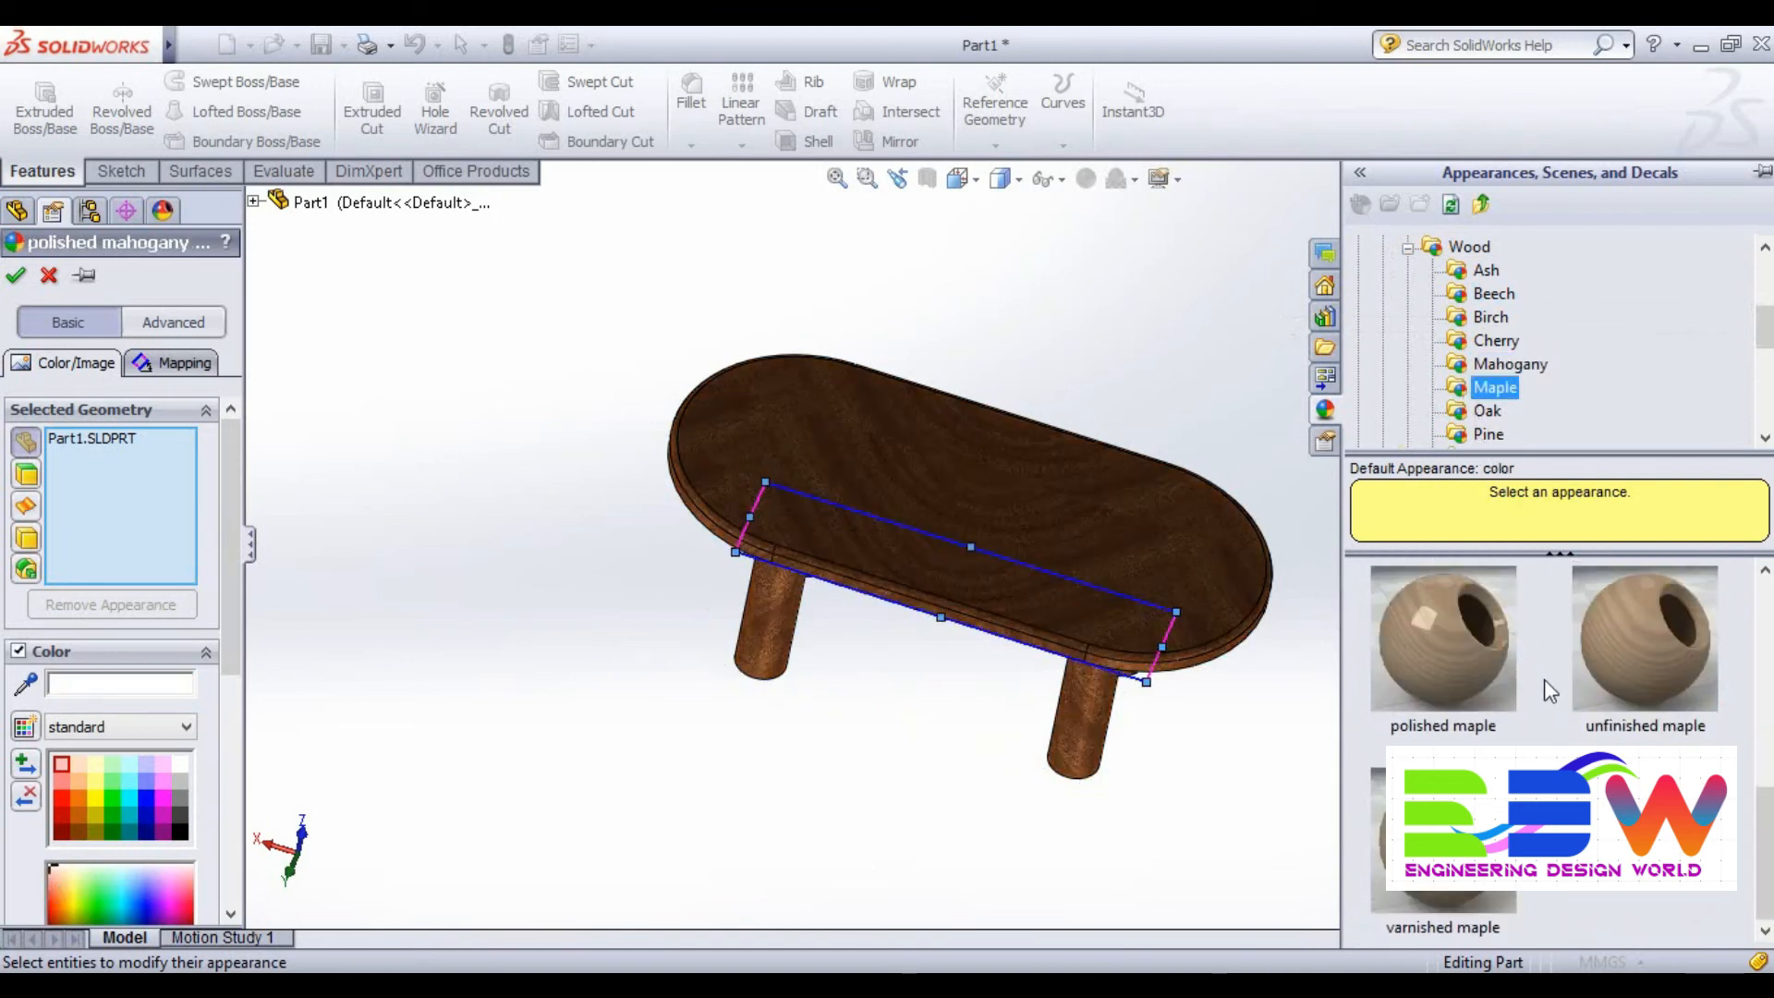
left_click(1651, 617)
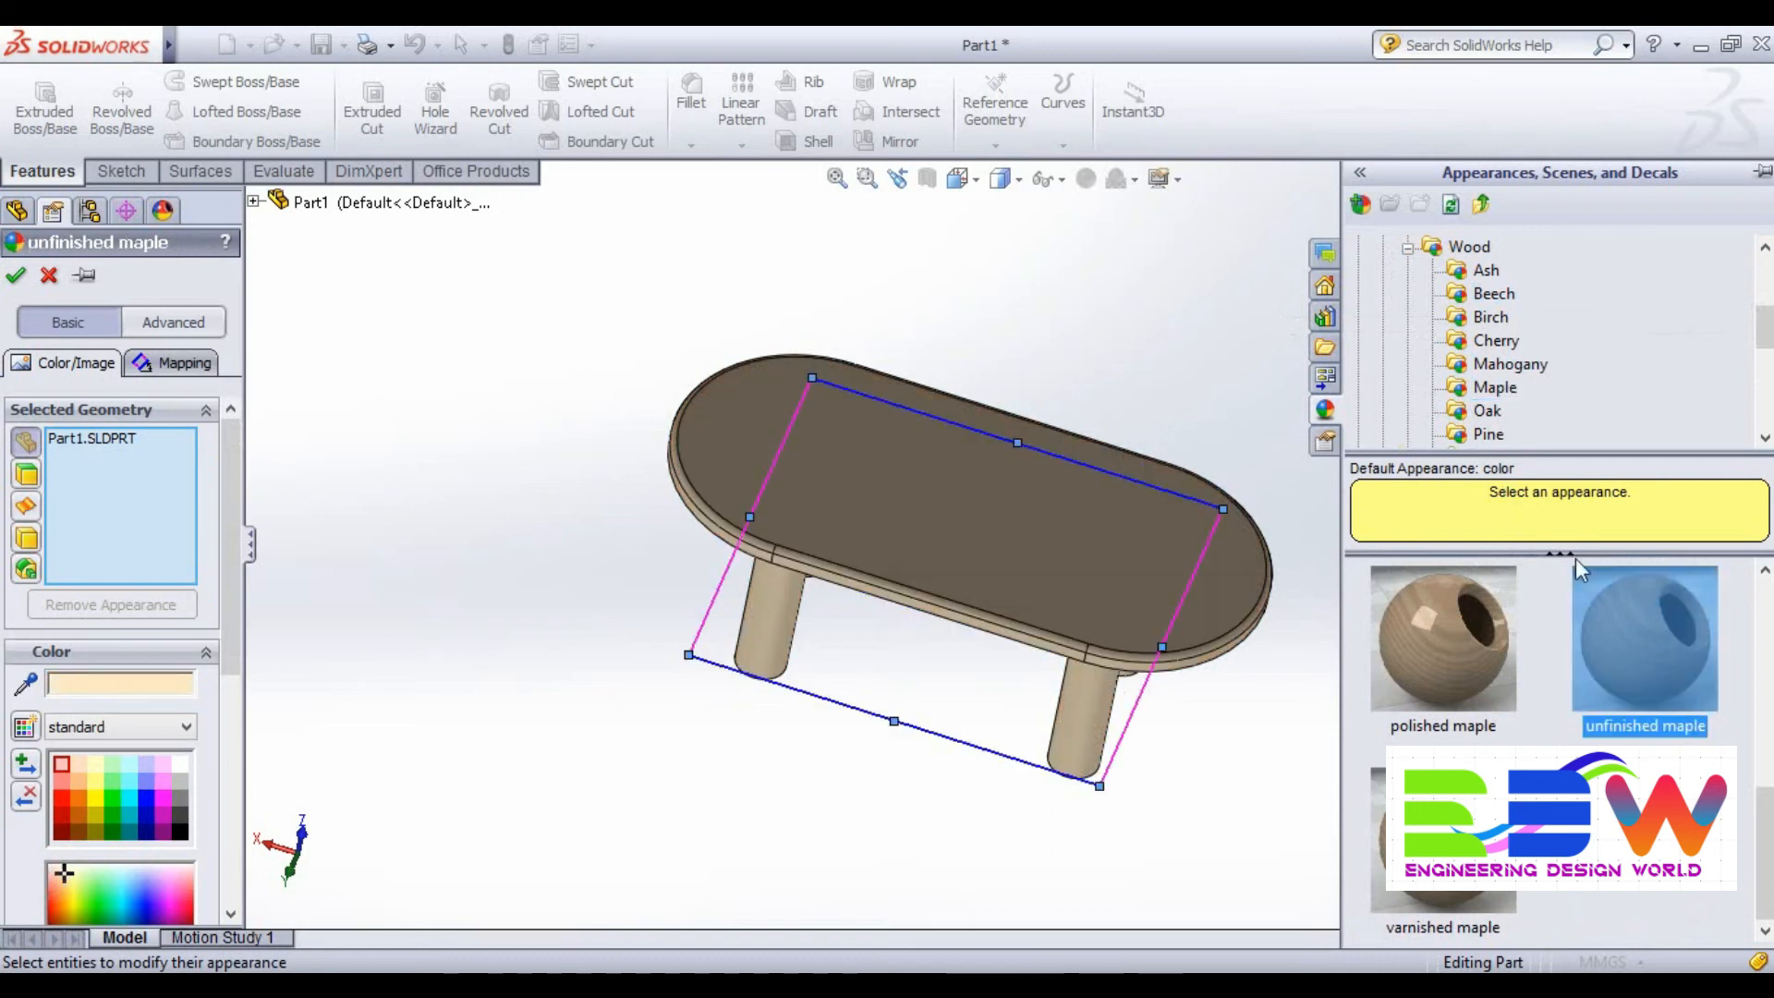
left_click(1507, 671)
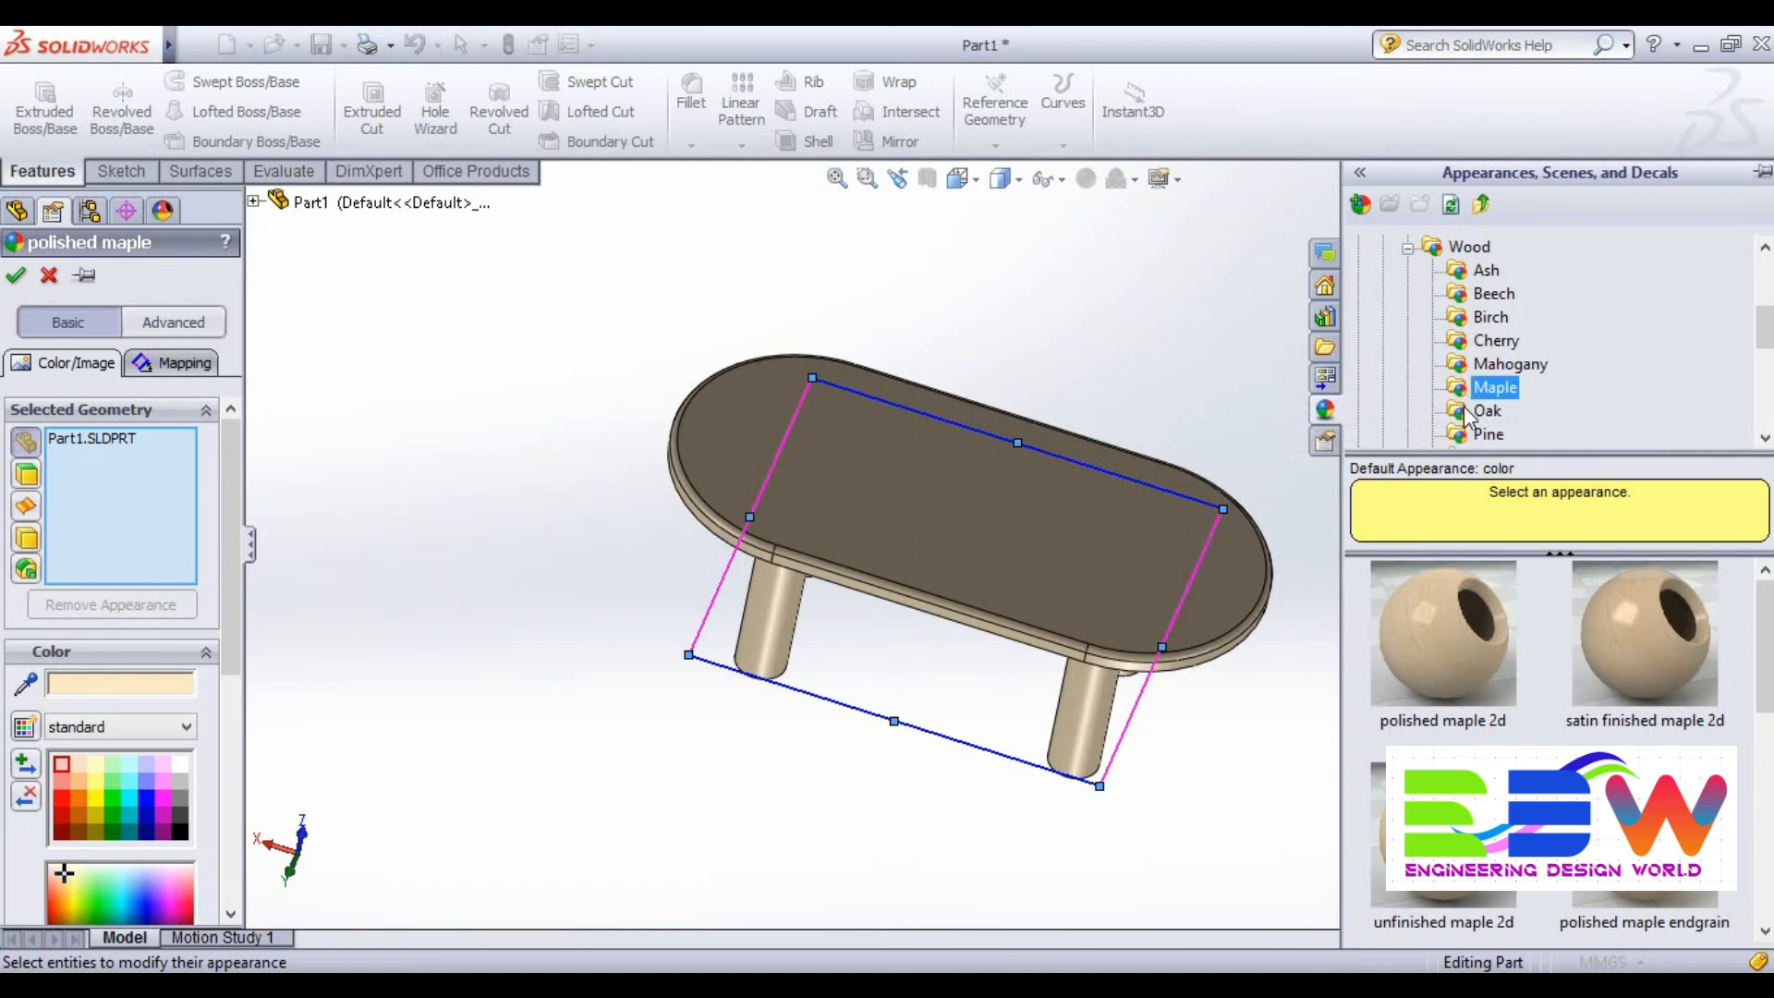
left_click(1460, 613)
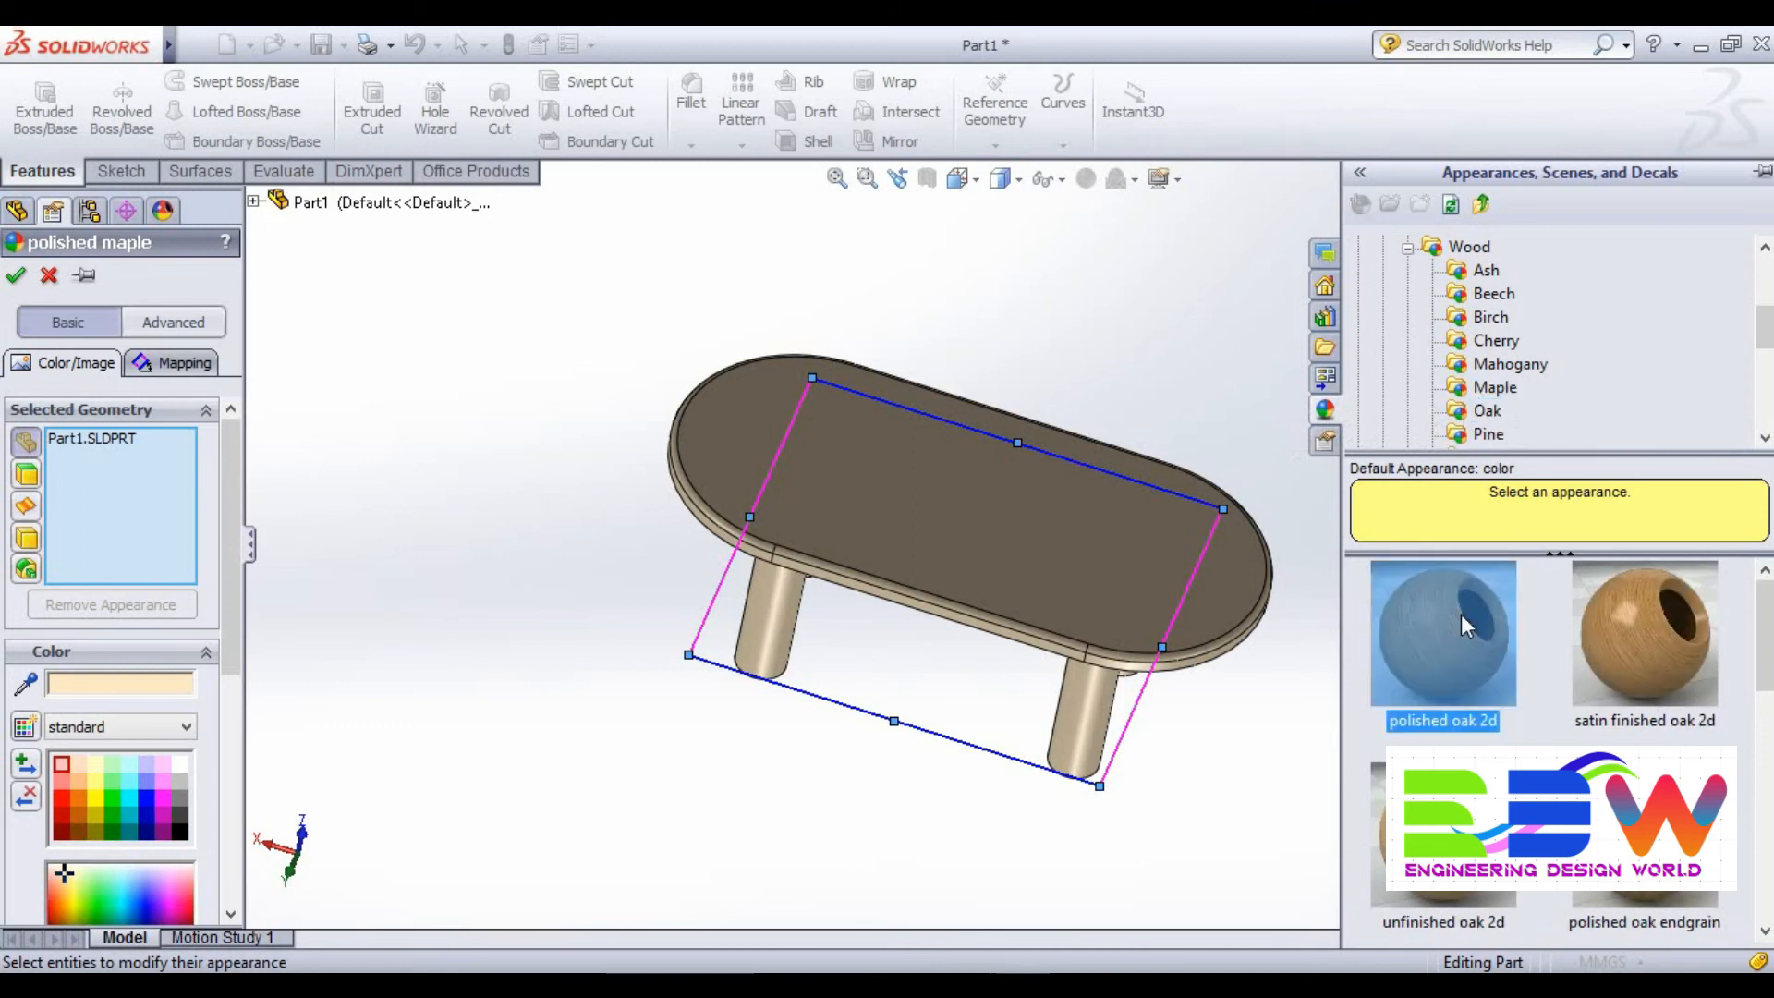
left_click(1607, 631)
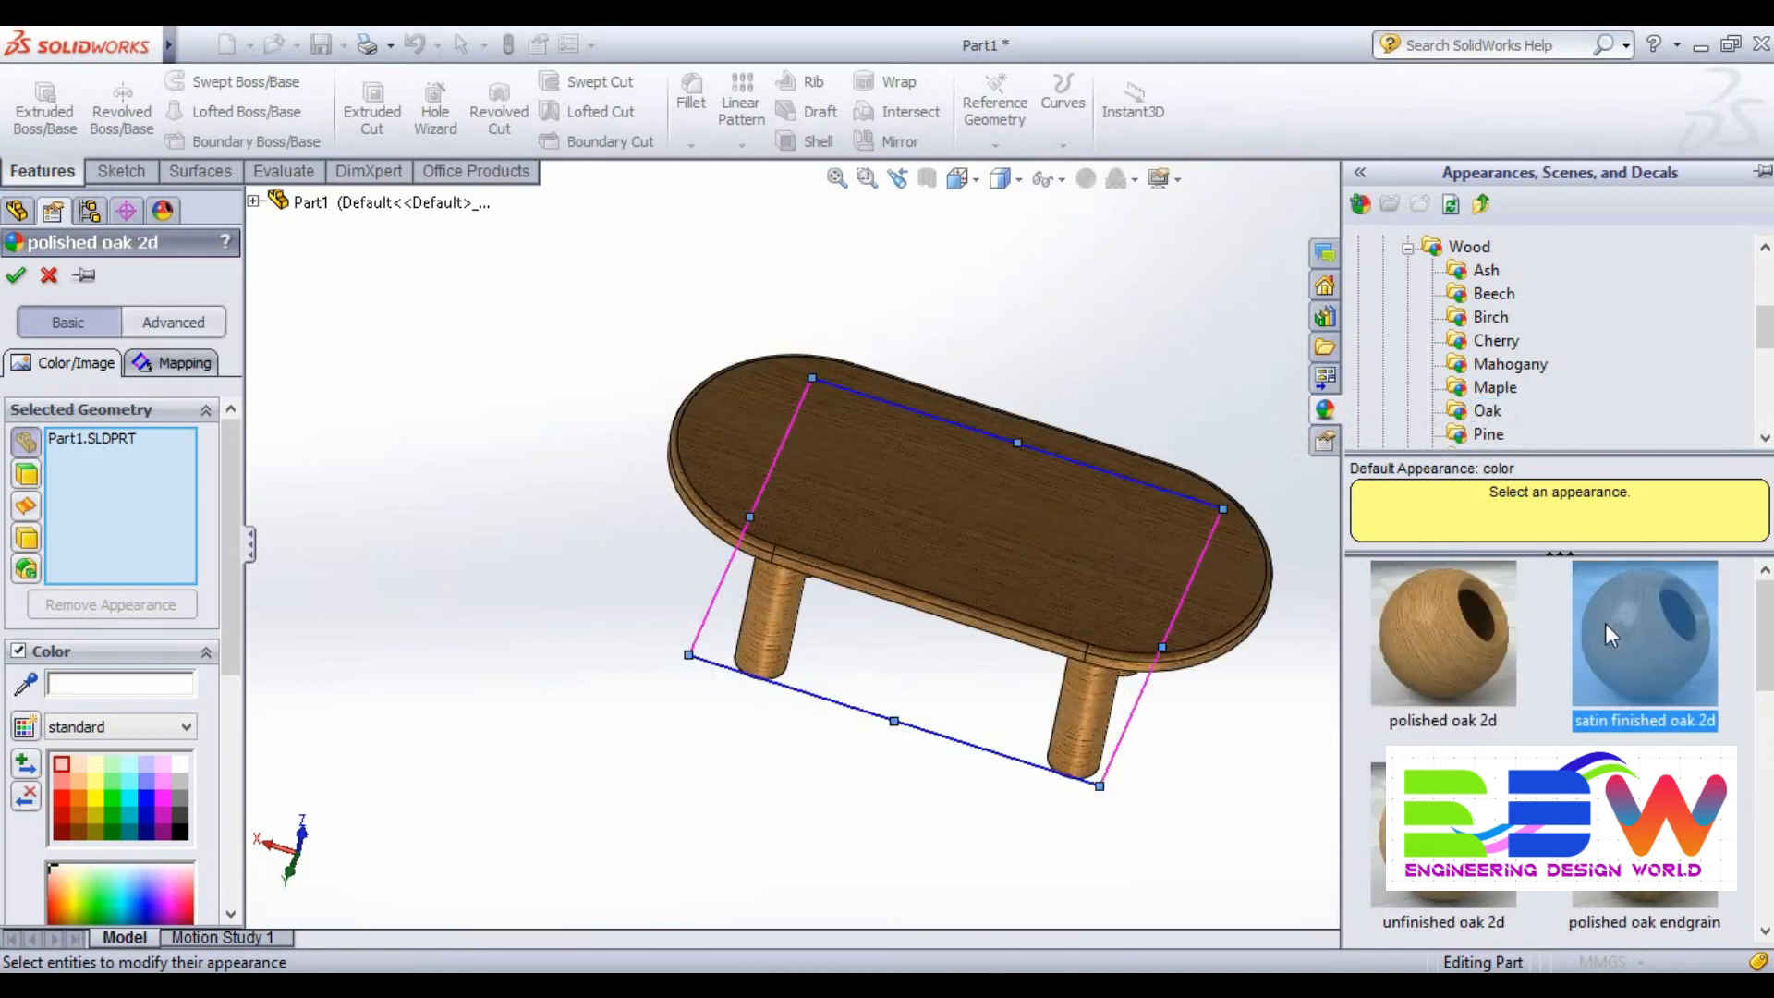
Apply the polished walnut endgrain appearance to the whole part.
scroll(1481, 374, "up", 3)
scroll(1481, 374, "down", 5)
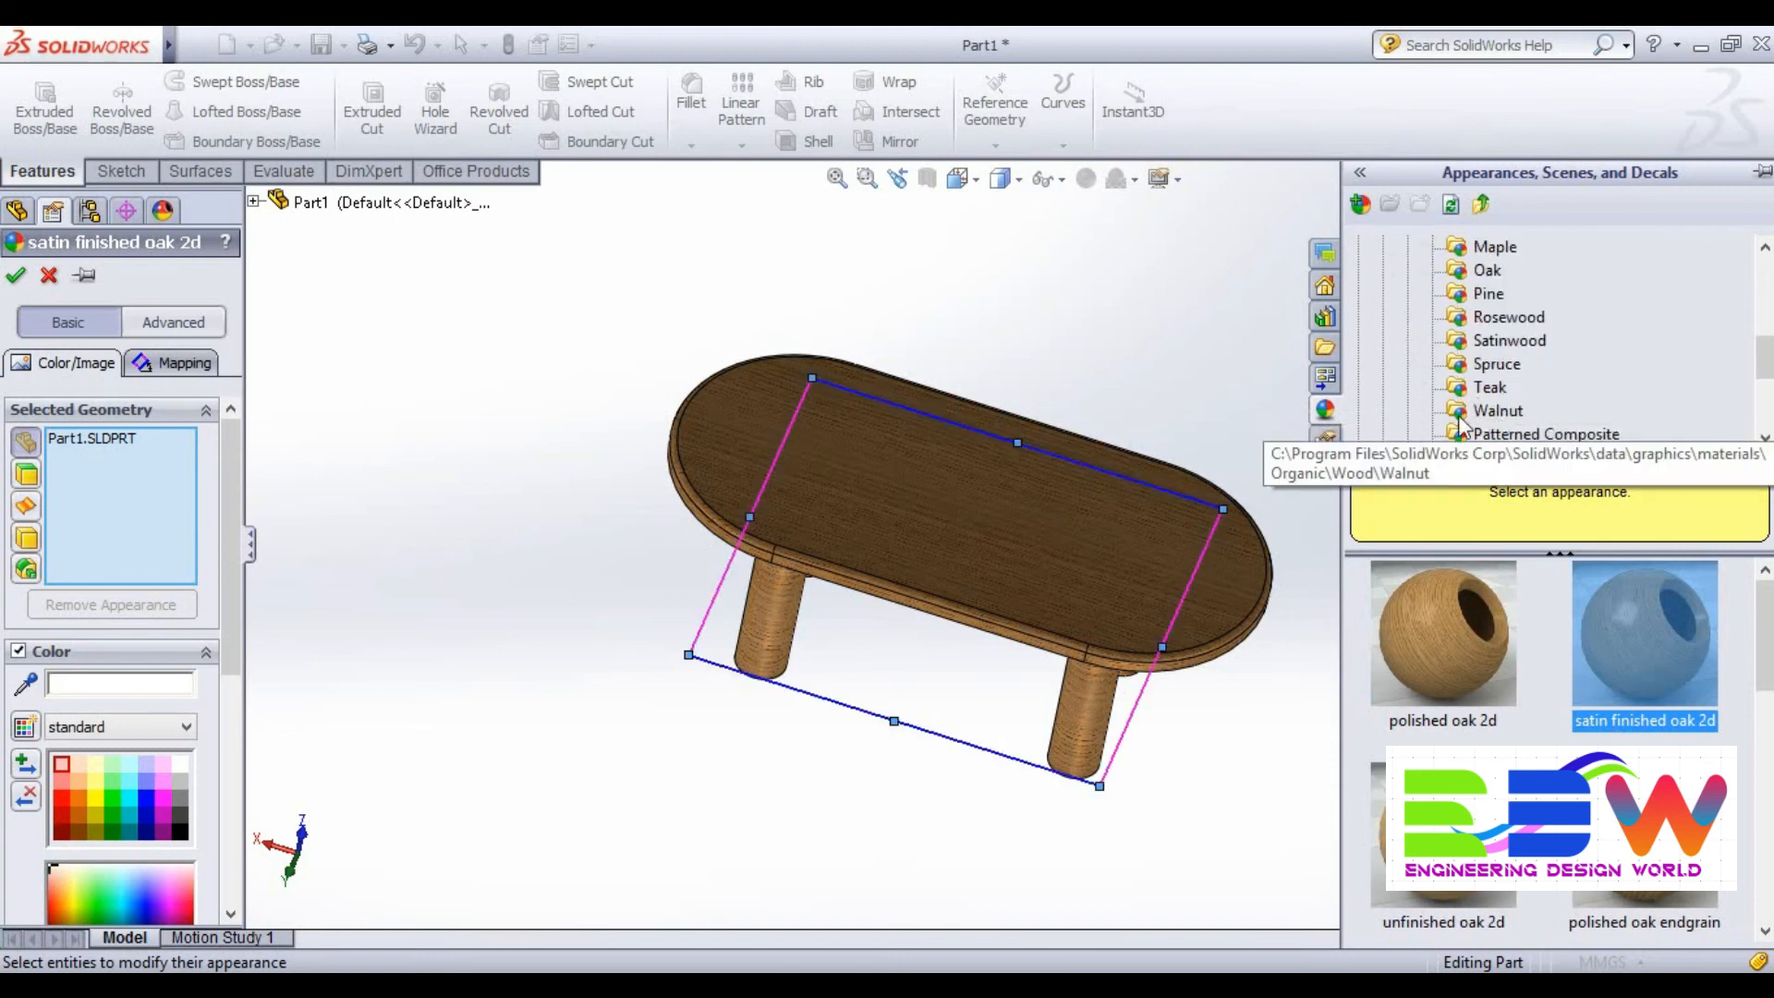
left_click(1459, 416)
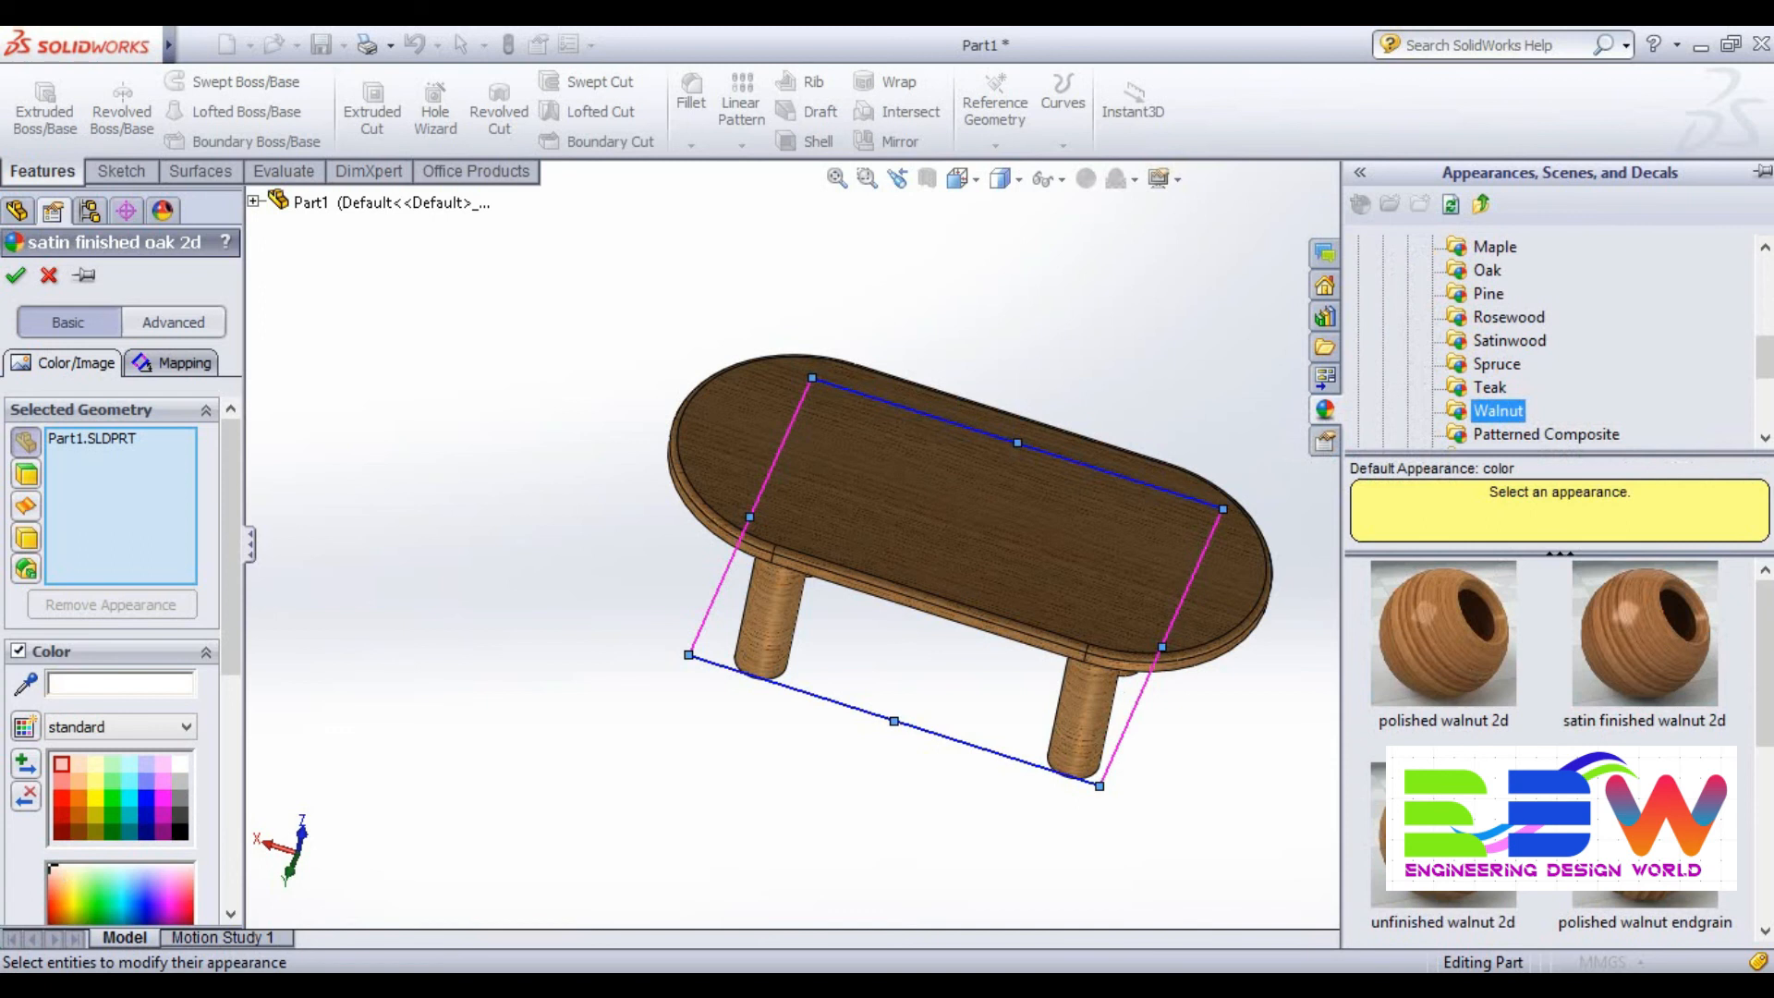
left_click(1645, 850)
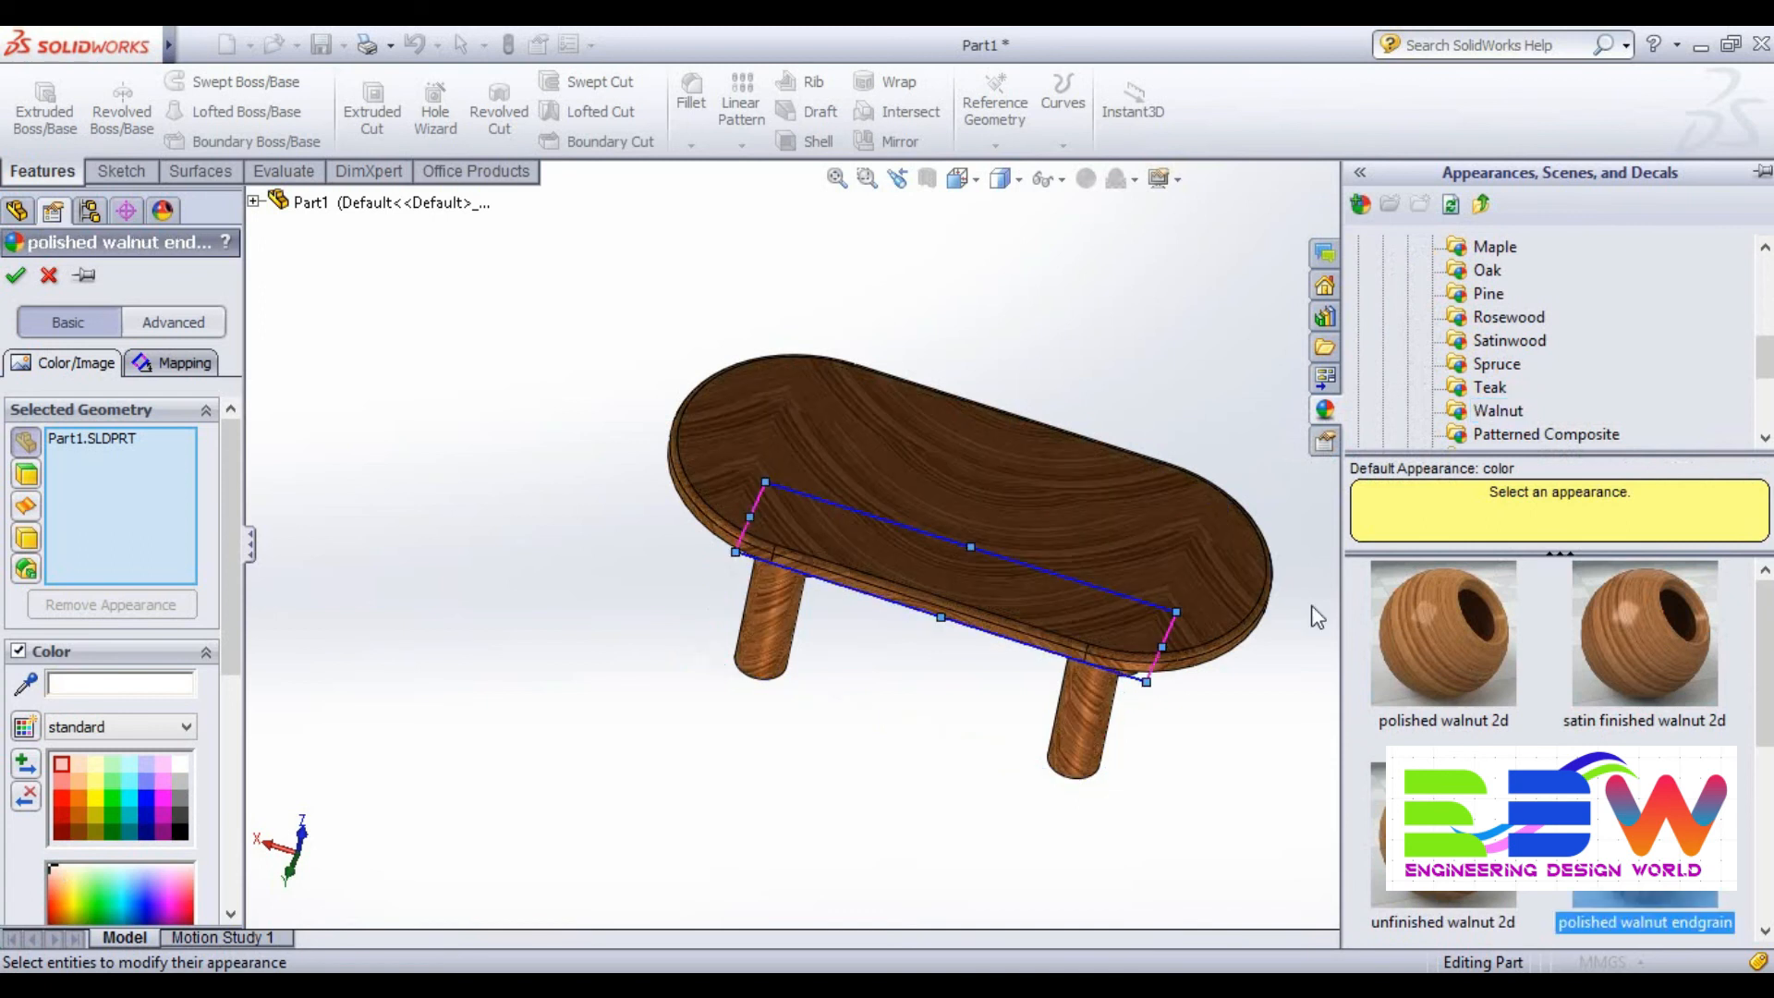
Tint the walnut appearance with a light orange standard colour and accept the appearance.
middle_click_drag(1154, 481, 1233, 412)
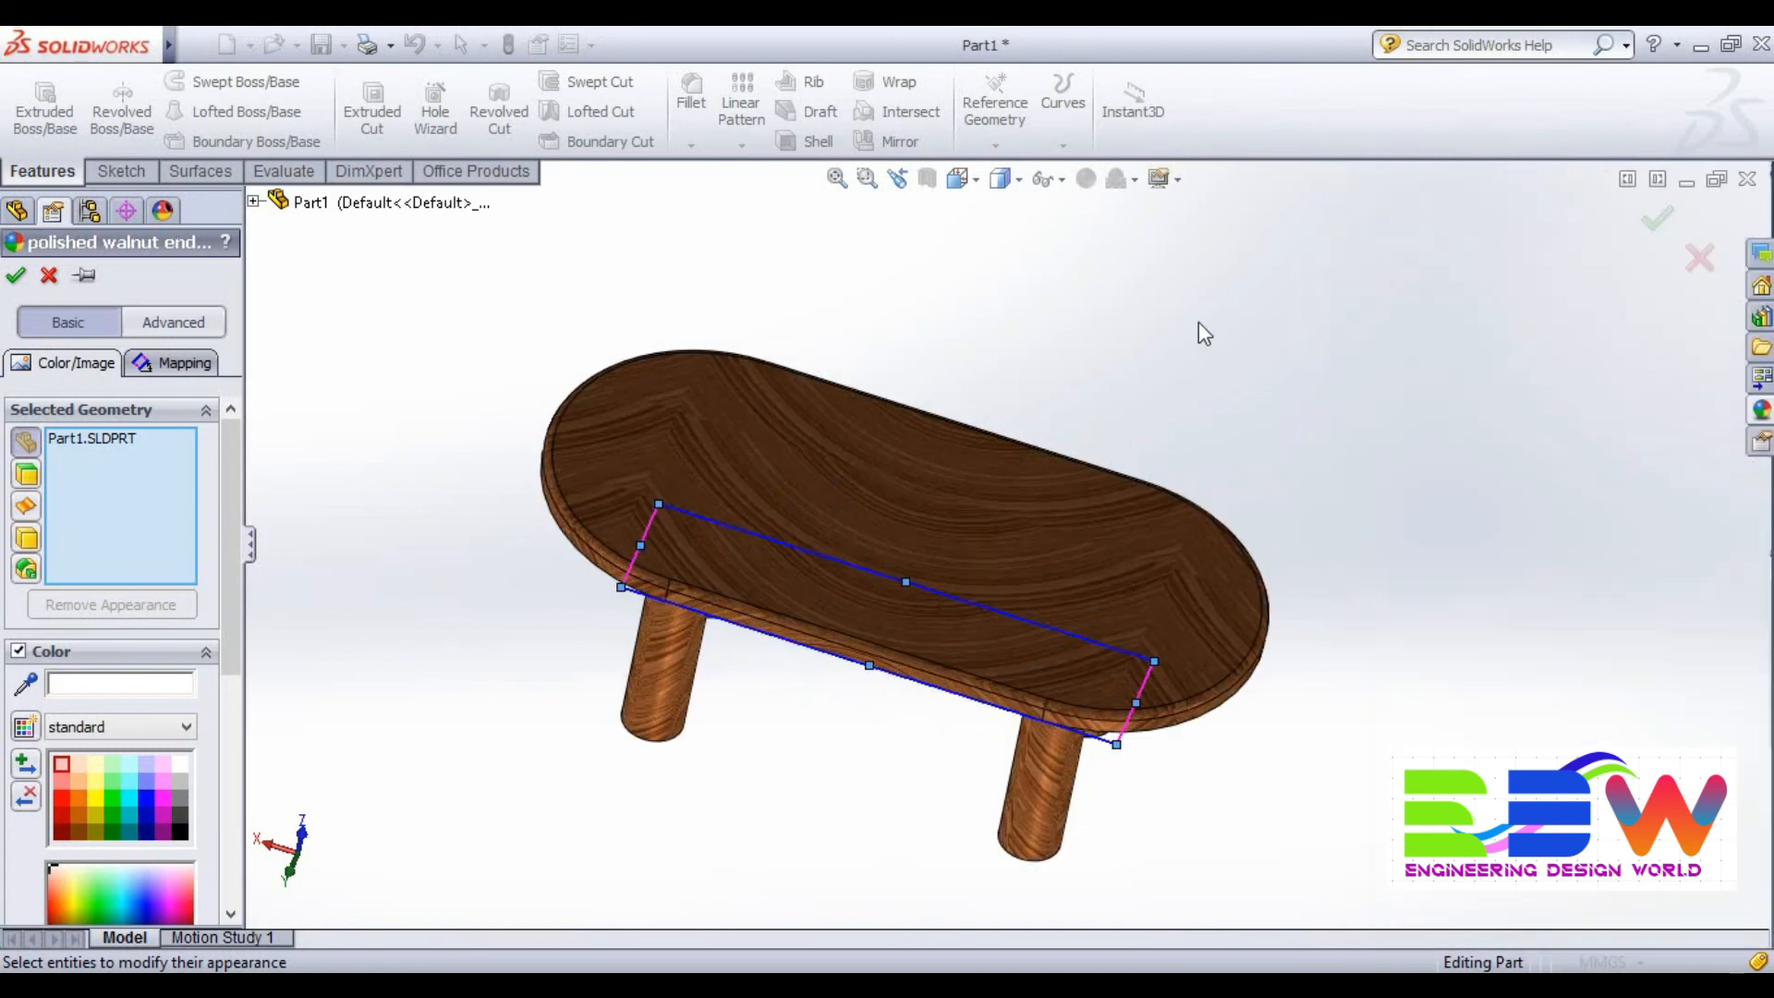
left_click(1215, 534)
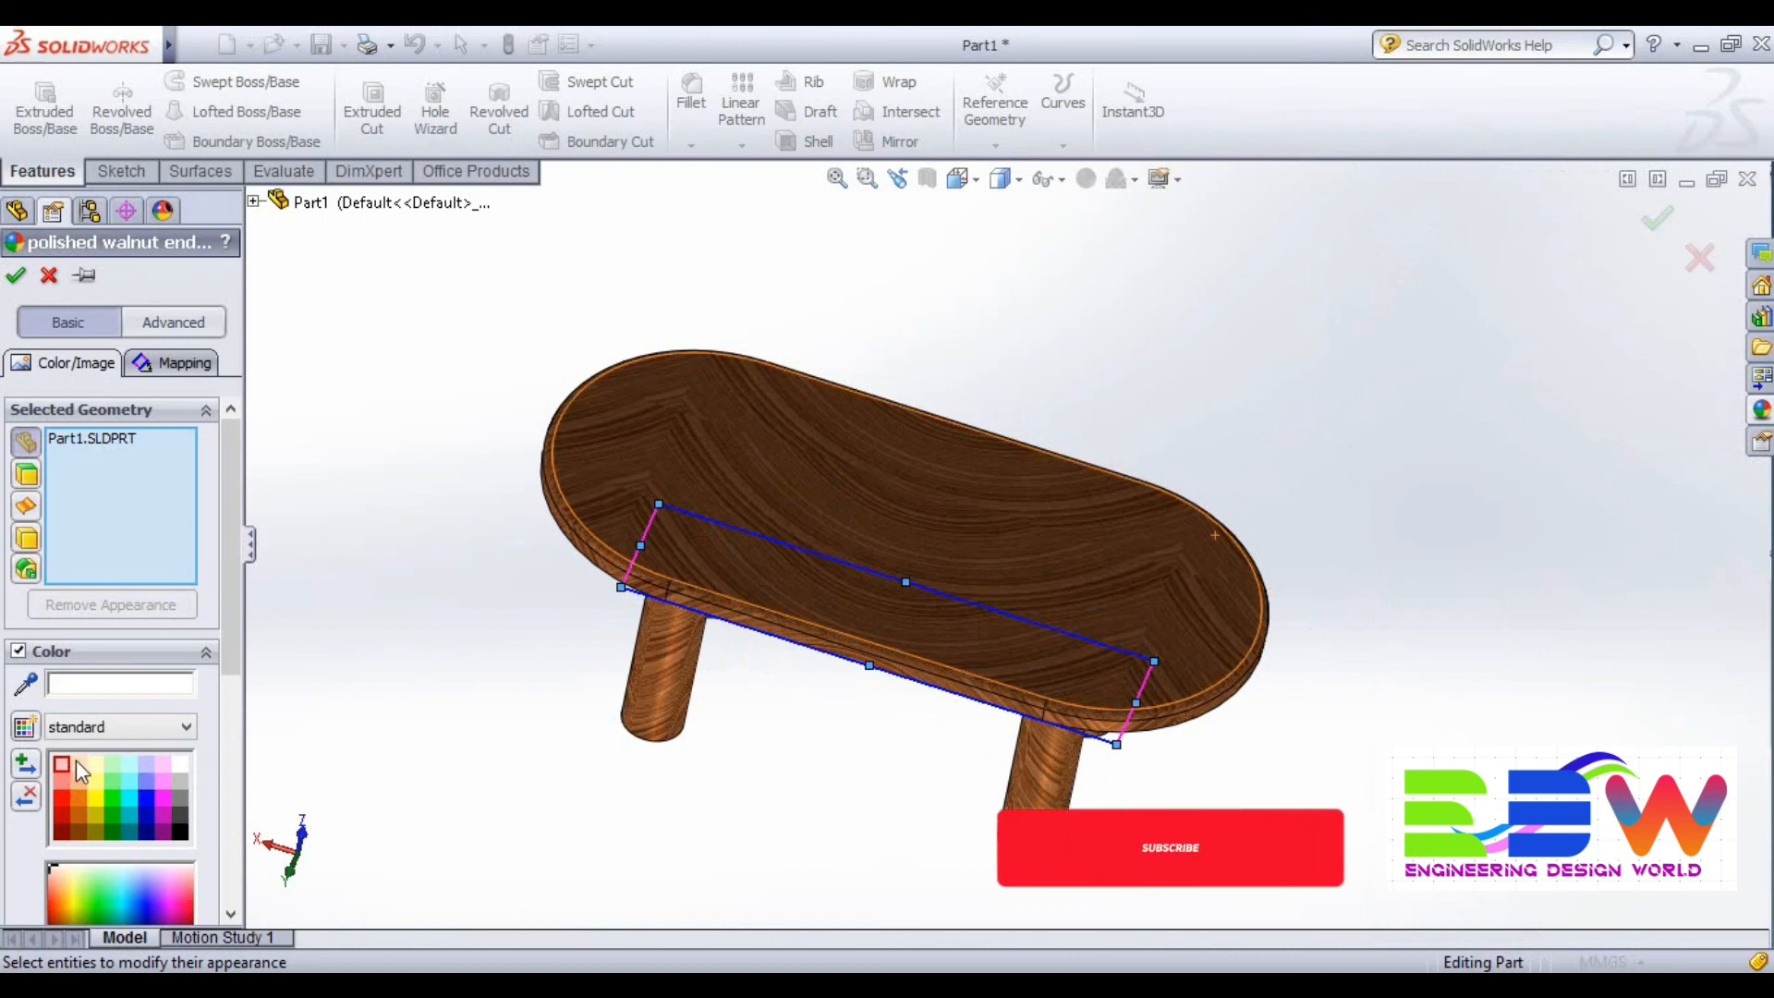
left_click(80, 767)
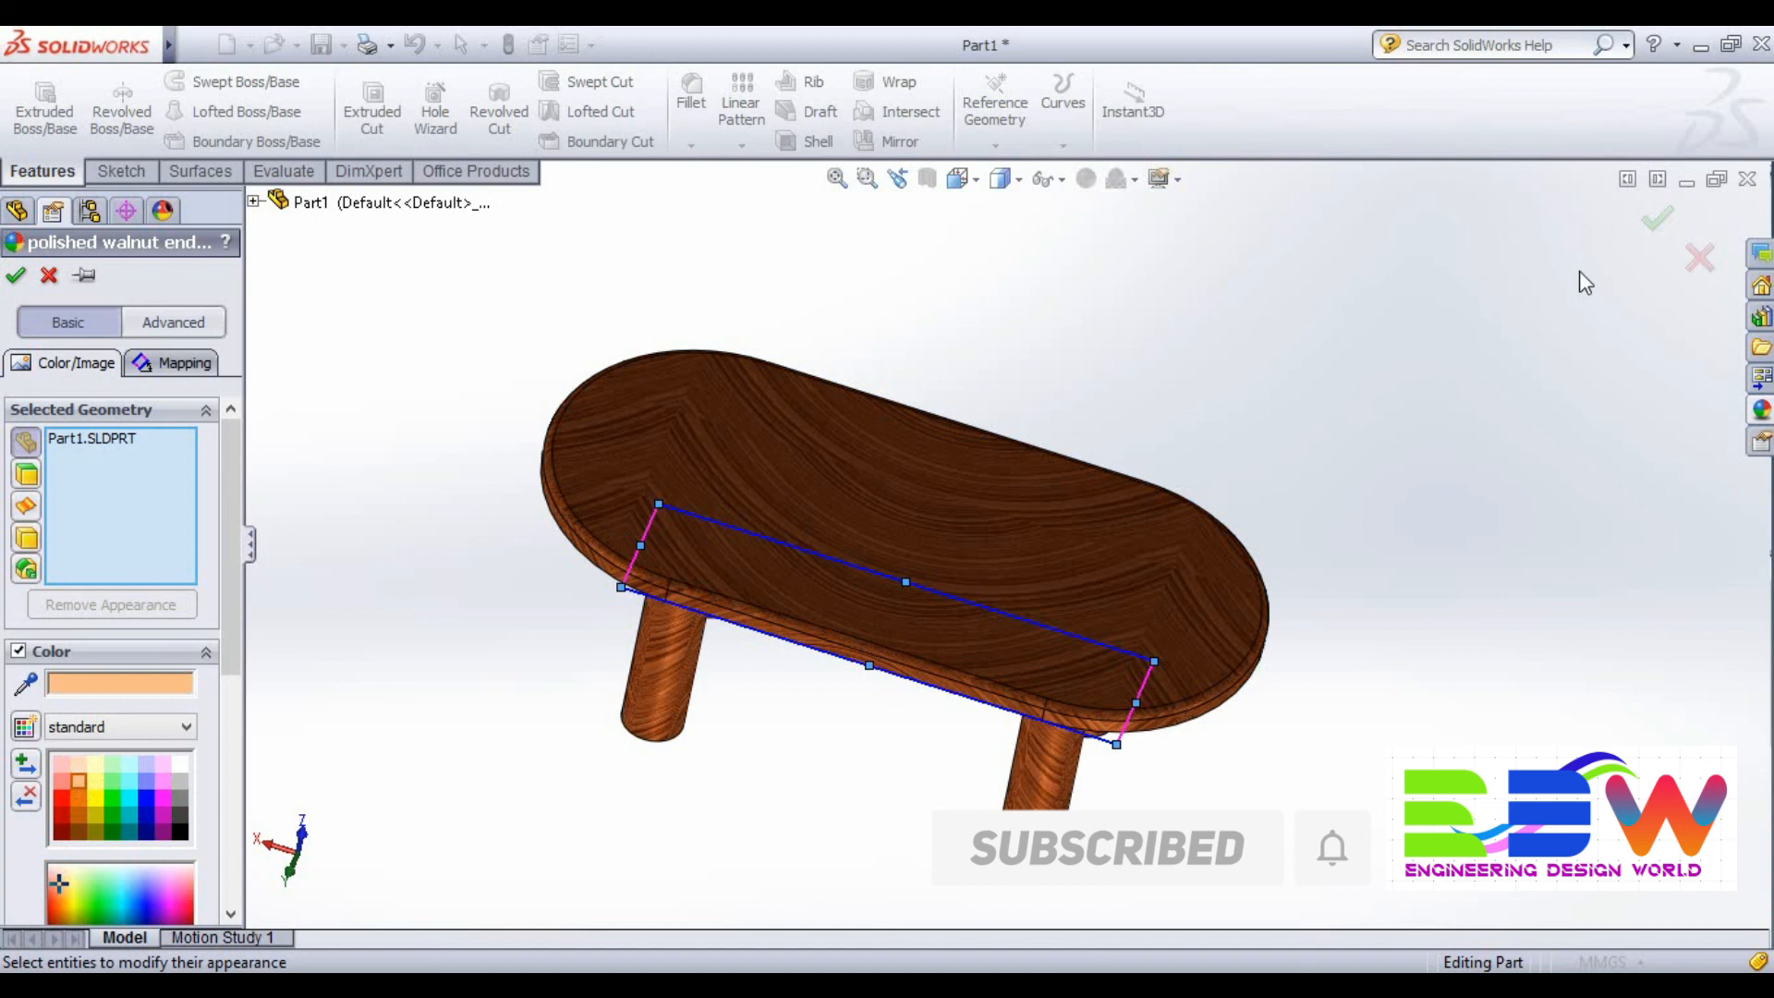
left_click(1656, 222)
Examine the wood grain on the tabletop and legs from above and from the side.
middle_click_drag(1406, 739, 1505, 736)
scroll(1351, 680, "down", 4)
scroll(1351, 681, "up", 3)
middle_click_drag(1343, 645, 1540, 736)
scroll(1318, 641, "down", 5)
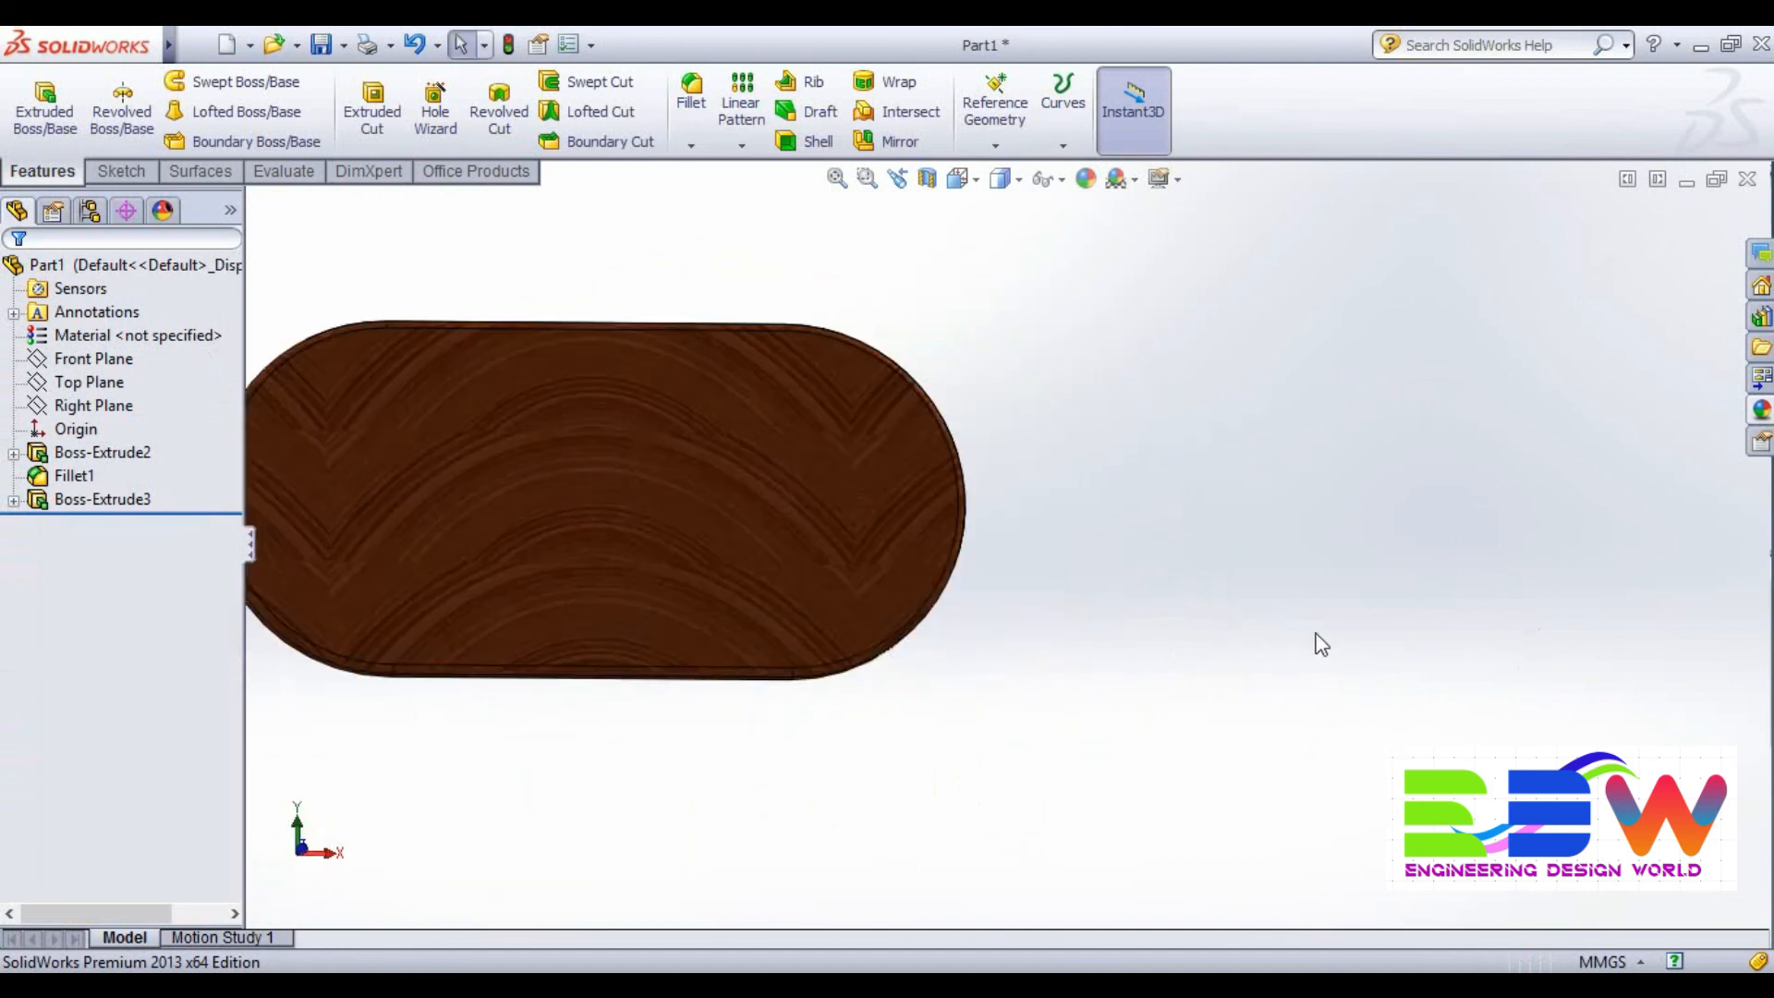
scroll(364, 534, "up", 4)
scroll(352, 456, "down", 1)
scroll(352, 456, "down", 3)
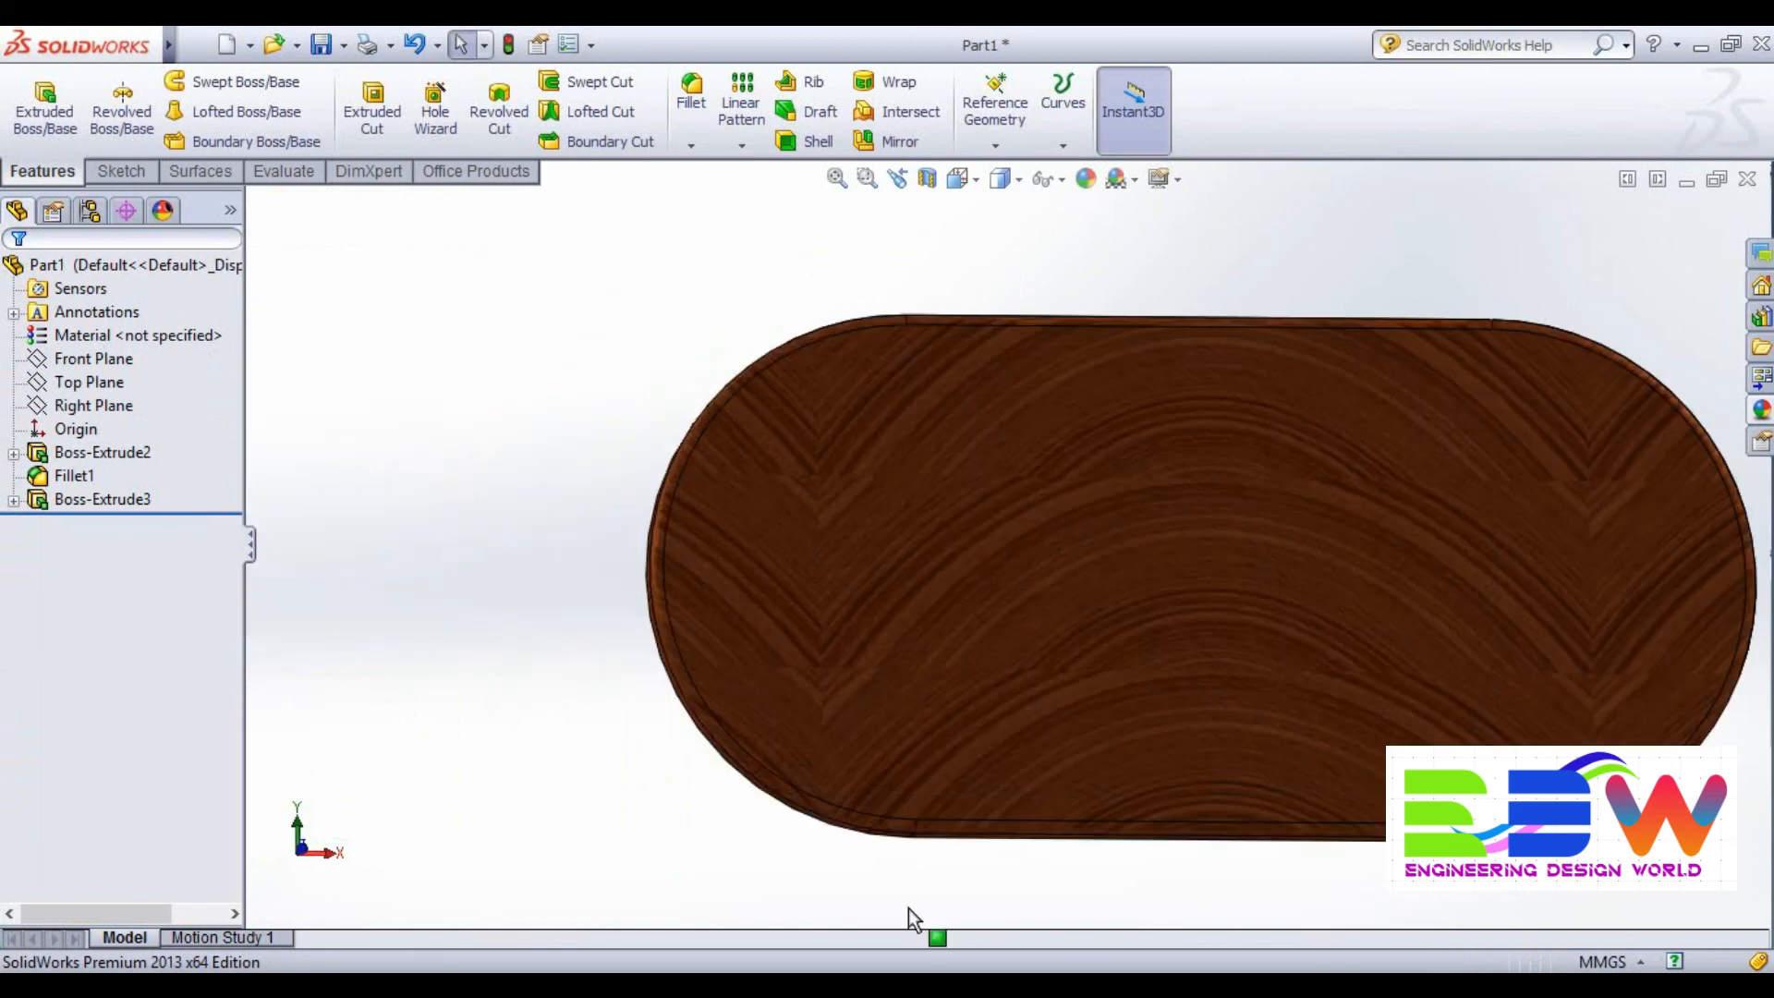
scroll(1088, 850, "up", 3)
middle_click_drag(1088, 850, 1169, 582)
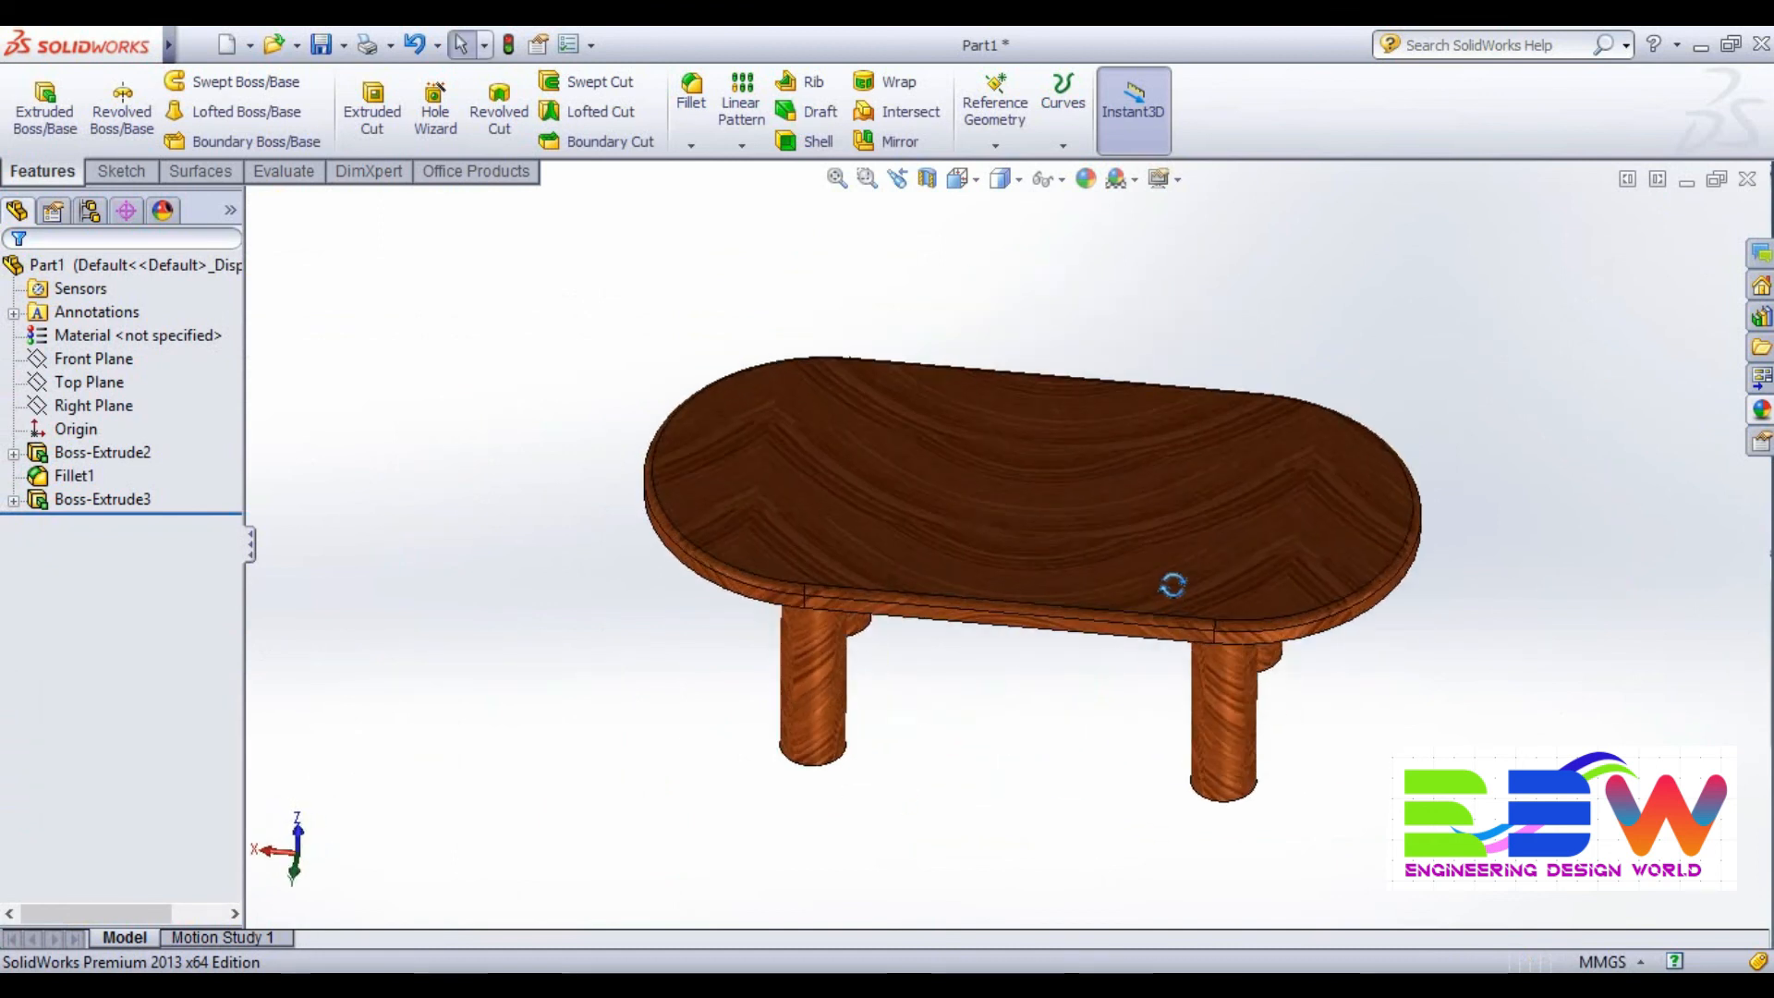